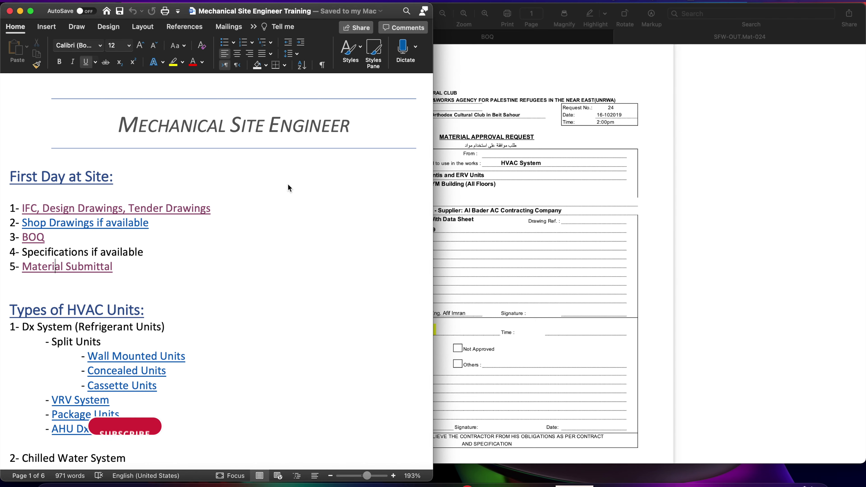
- Scroll down through the site engineer training notes in Word, then back up
scroll(280, 235, down, 1)
scroll(280, 235, down, 3)
scroll(280, 235, down, 2)
scroll(280, 235, down, 5)
scroll(280, 235, down, 2)
scroll(281, 234, down, 5)
scroll(280, 234, down, 3)
scroll(280, 234, down, 3)
scroll(281, 238, down, 8)
scroll(281, 238, down, 4)
scroll(281, 235, down, 3)
scroll(280, 235, down, 2)
scroll(280, 234, down, 8)
scroll(280, 235, down, 2)
scroll(281, 235, down, 7)
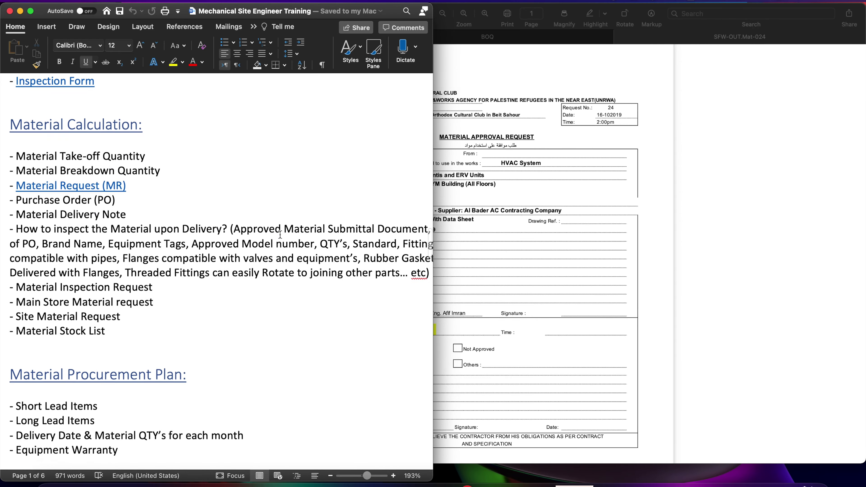
scroll(280, 234, down, 1)
scroll(280, 235, down, 1)
scroll(280, 234, down, 5)
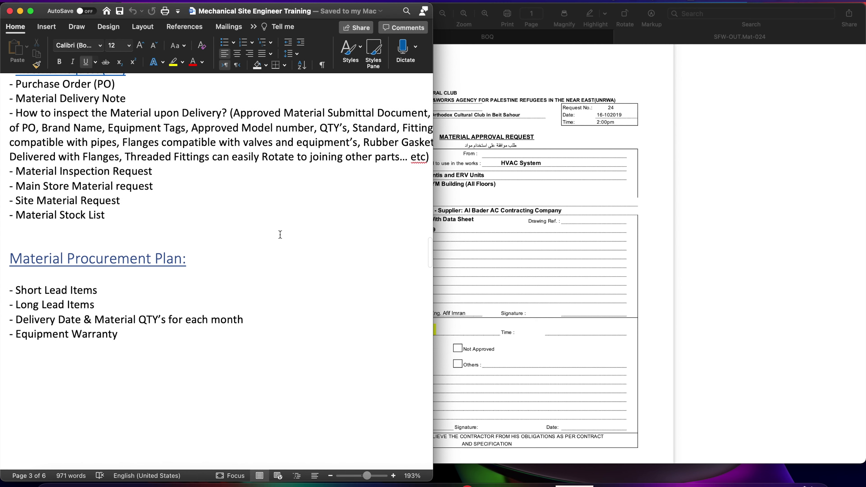
scroll(281, 234, up, 2)
scroll(272, 236, up, 1)
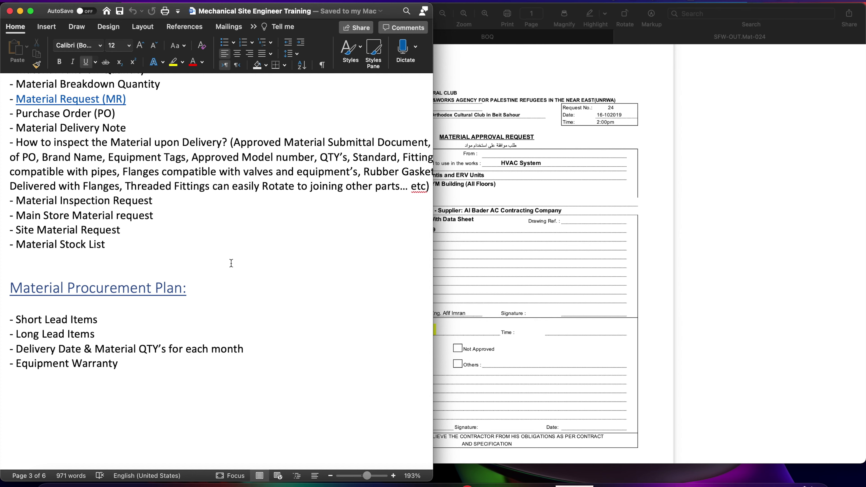
scroll(232, 264, up, 2)
scroll(232, 264, up, 1)
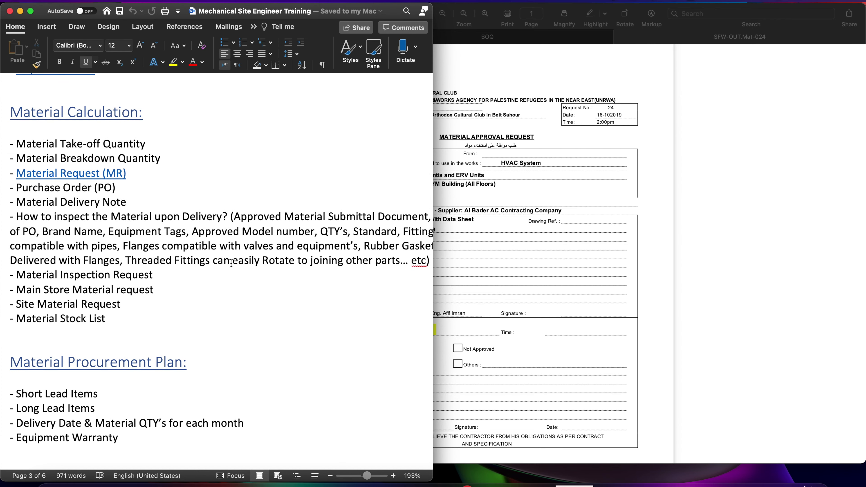
scroll(232, 264, up, 1)
scroll(232, 263, up, 1)
scroll(212, 231, up, 2)
scroll(212, 231, up, 1)
scroll(212, 231, up, 3)
scroll(212, 232, up, 2)
scroll(212, 231, up, 1)
scroll(212, 232, up, 5)
scroll(212, 231, up, 3)
scroll(212, 232, up, 1)
scroll(212, 231, up, 5)
scroll(212, 232, up, 2)
scroll(212, 231, up, 3)
scroll(212, 231, up, 3)
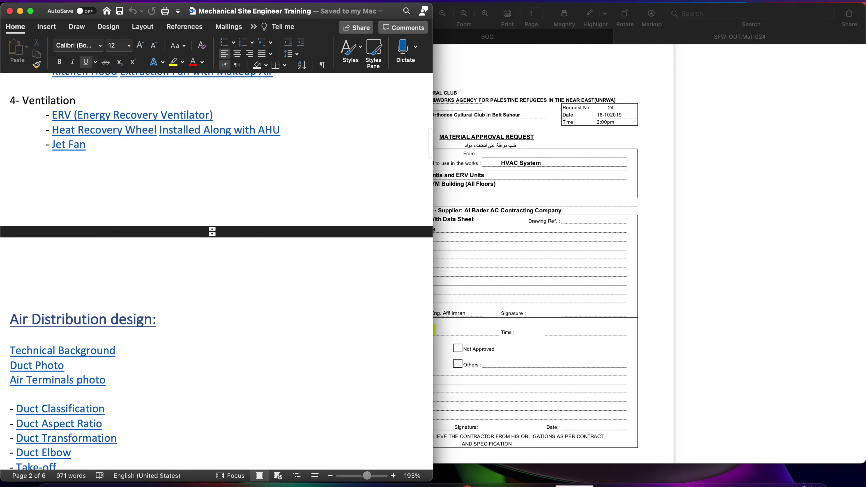
scroll(212, 232, up, 1)
scroll(212, 232, up, 3)
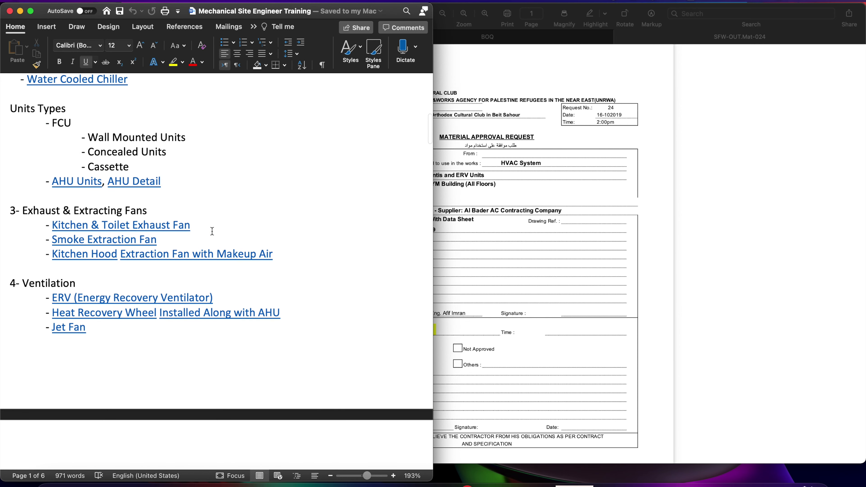
scroll(212, 231, up, 1)
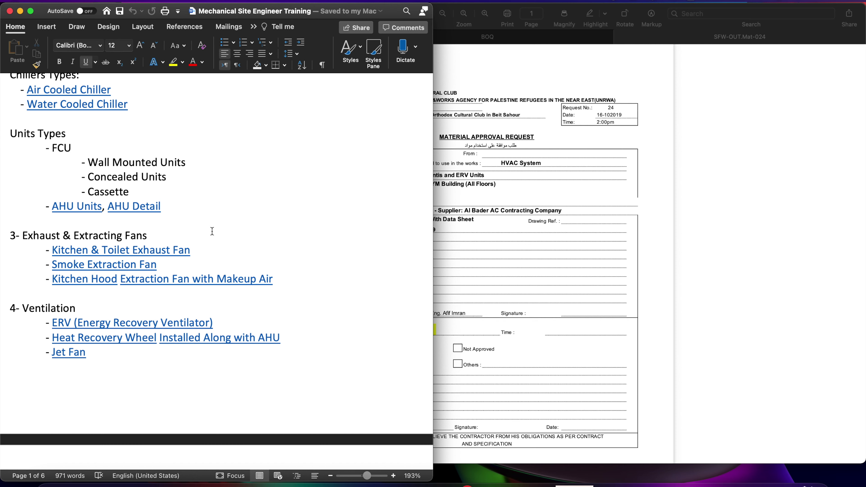
scroll(212, 231, up, 3)
scroll(212, 231, up, 2)
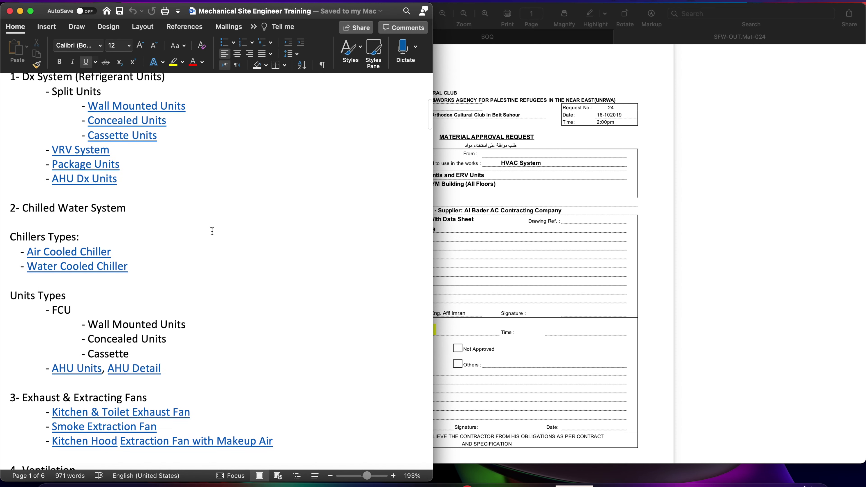
scroll(212, 232, up, 5)
scroll(212, 231, up, 5)
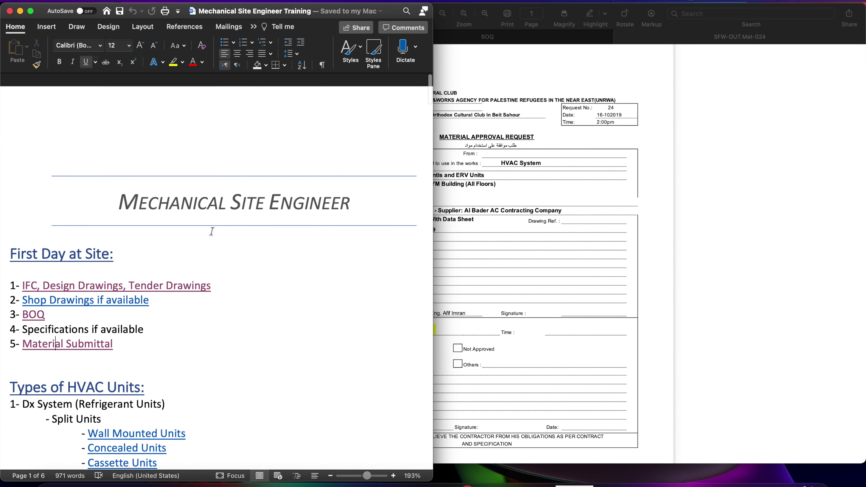
- Leave the Word notes for the AOC - Mechanical design 30.01.2018 drawing in AutoCAD
scroll(212, 233, down, 2)
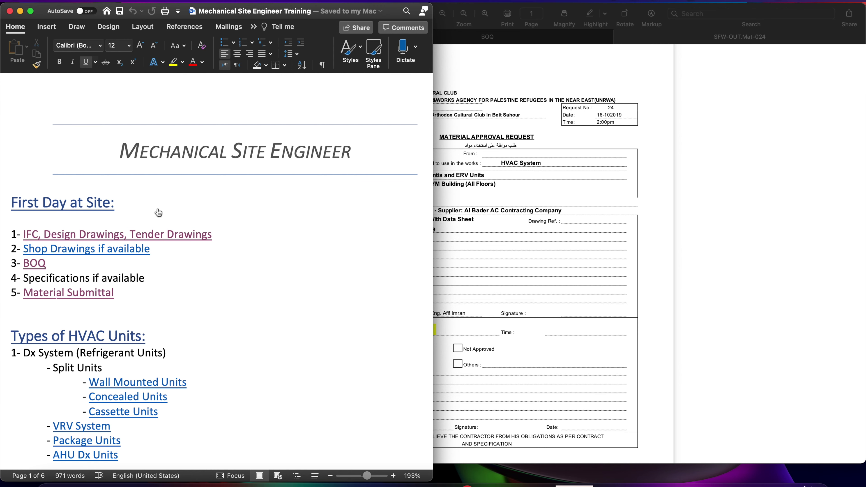
scroll(159, 212, down, 3)
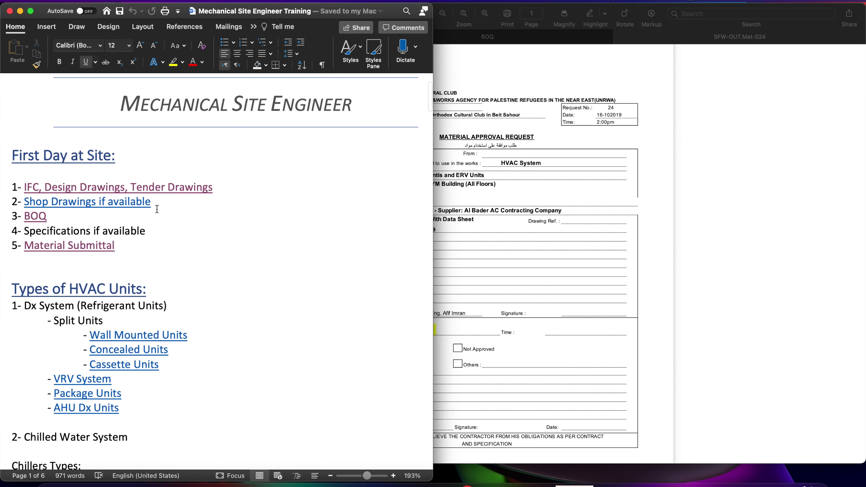
scroll(157, 211, down, 2)
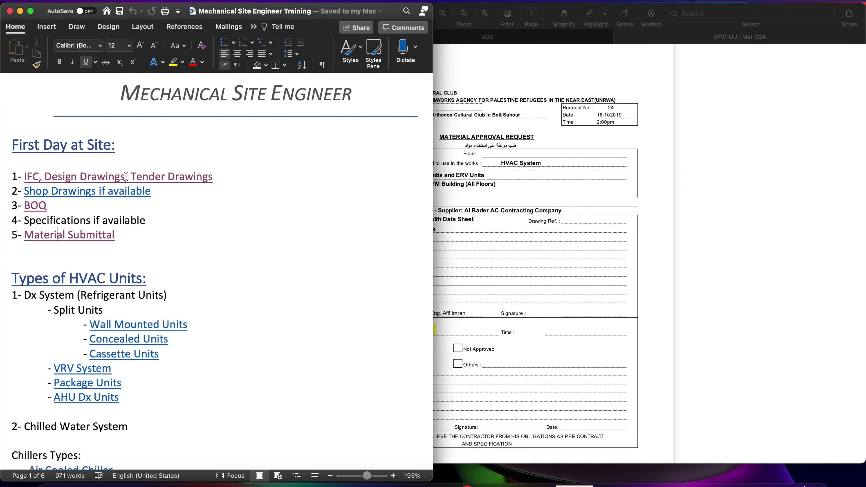
key(ctrl+Right)
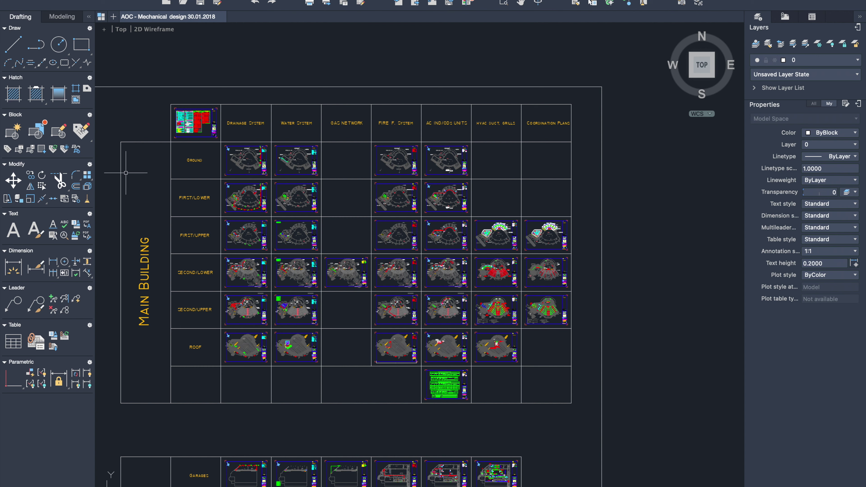
- Zoom in until the Main Building Drainage System and Water System columns are legible
mouse_move(166, 16)
scroll(147, 104, up, 1)
scroll(147, 104, up, 1)
scroll(148, 104, up, 1)
scroll(148, 106, down, 3)
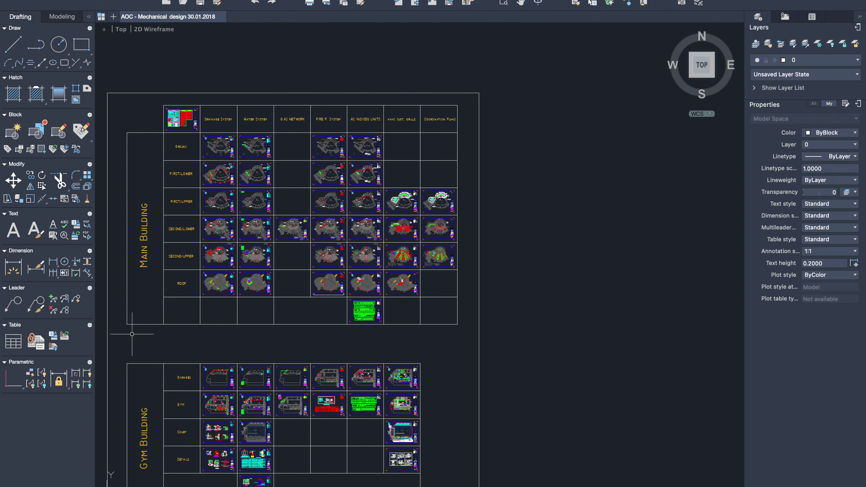
scroll(209, 106, up, 3)
scroll(208, 107, up, 3)
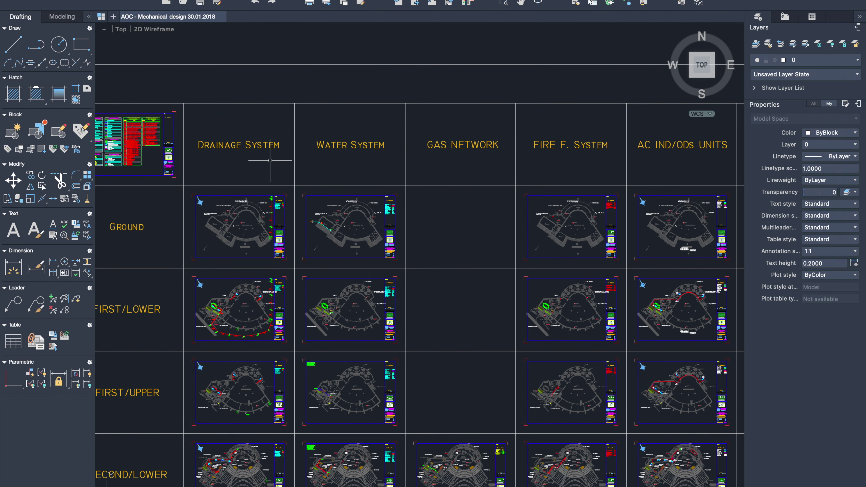
scroll(192, 157, up, 2)
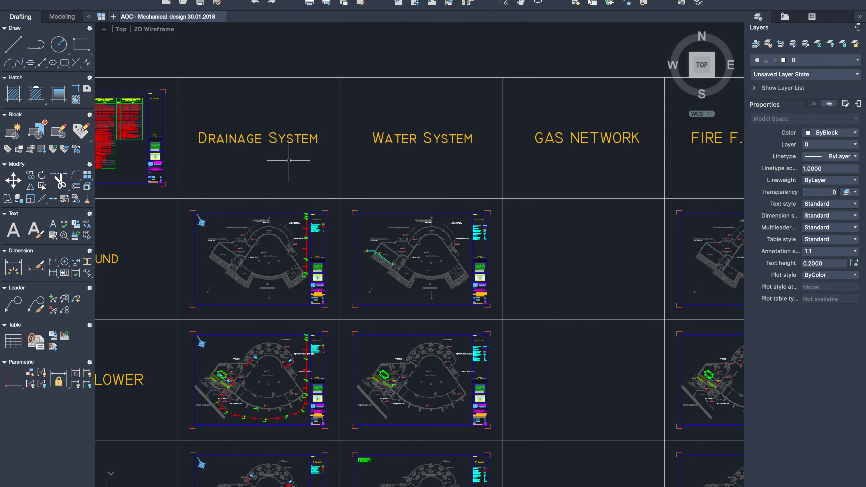
- Pan right past the FIRE F. System and AC IND/ODs Units columns to HVAC Duct
middle_drag(289, 160, 198, 152)
mouse_move(512, 130)
middle_down()
mouse_move(441, 128)
mouse_move(388, 99)
middle_up()
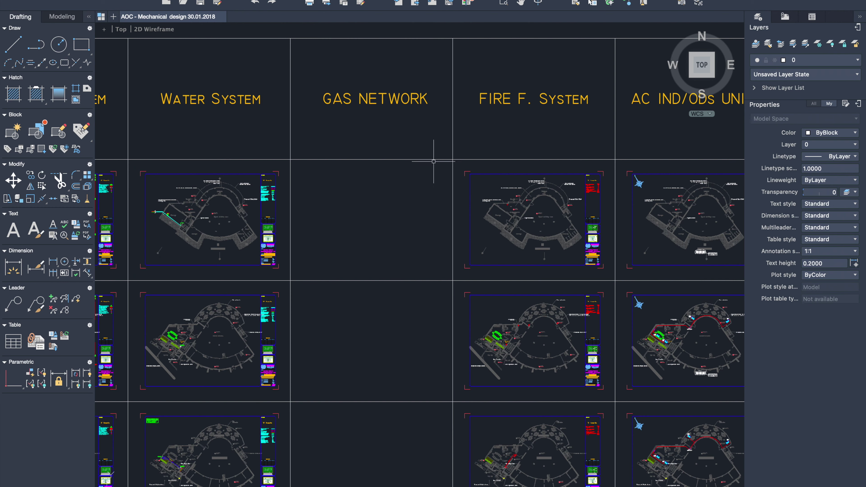
mouse_move(558, 153)
middle_down()
mouse_move(464, 147)
mouse_move(432, 136)
middle_up()
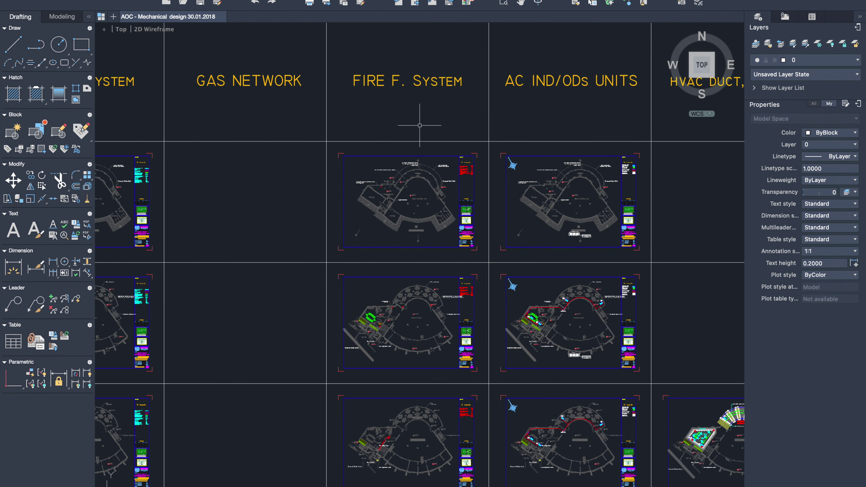
- Continue panning right to bring the Grills and Coordination Plans columns into view
scroll(420, 126, right, 5)
scroll(487, 97, right, 2)
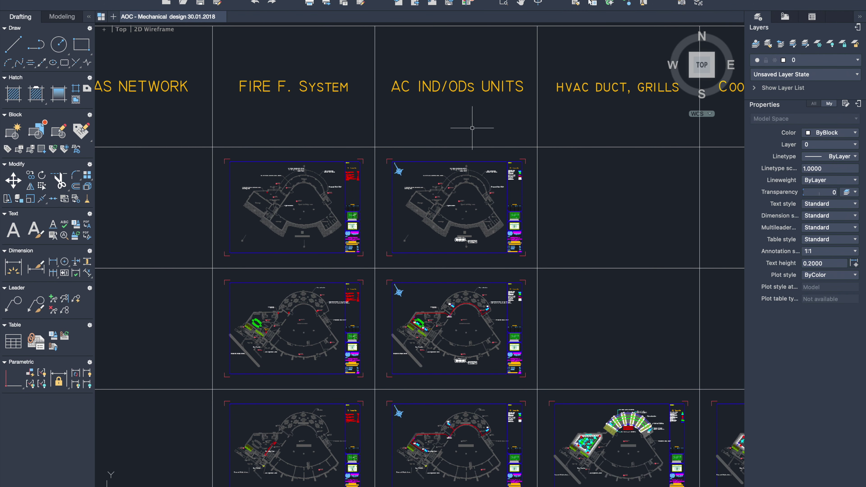
scroll(473, 128, right, 3)
scroll(473, 128, up, 2)
scroll(472, 128, right, 3)
scroll(472, 127, up, 1)
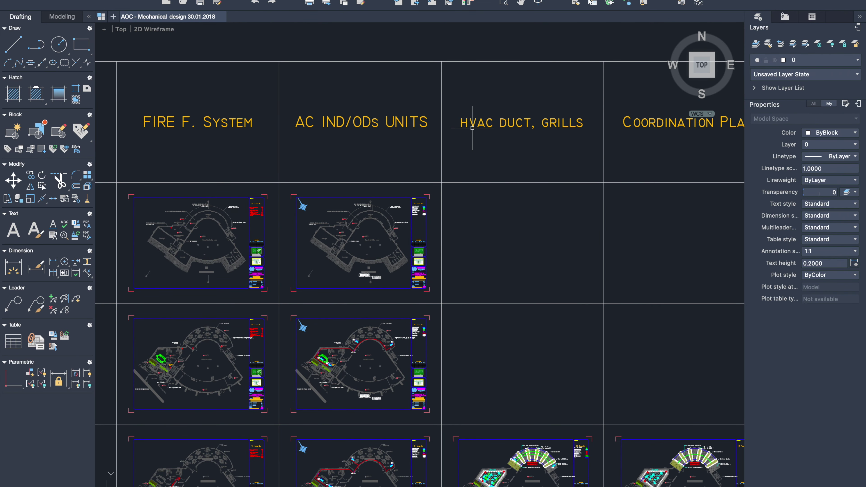
scroll(519, 145, right, 1)
scroll(520, 144, right, 4)
scroll(520, 144, up, 1)
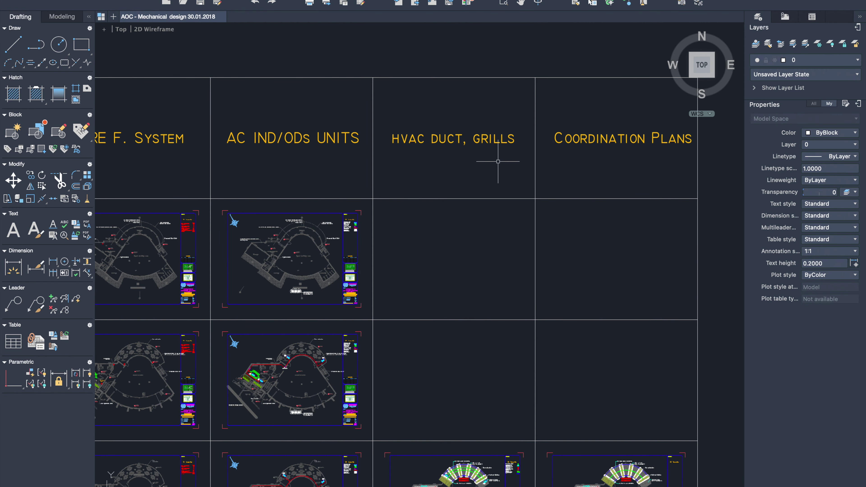
scroll(498, 161, down, 2)
scroll(498, 162, right, 2)
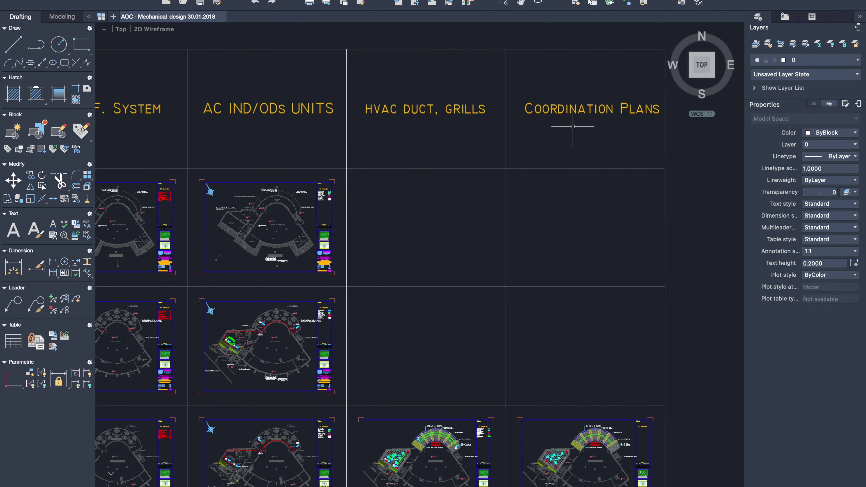
- Zoom out to the full Main Building grid, into the FIRST/LOWER row, and back
scroll(573, 126, down, 3)
scroll(573, 126, down, 2)
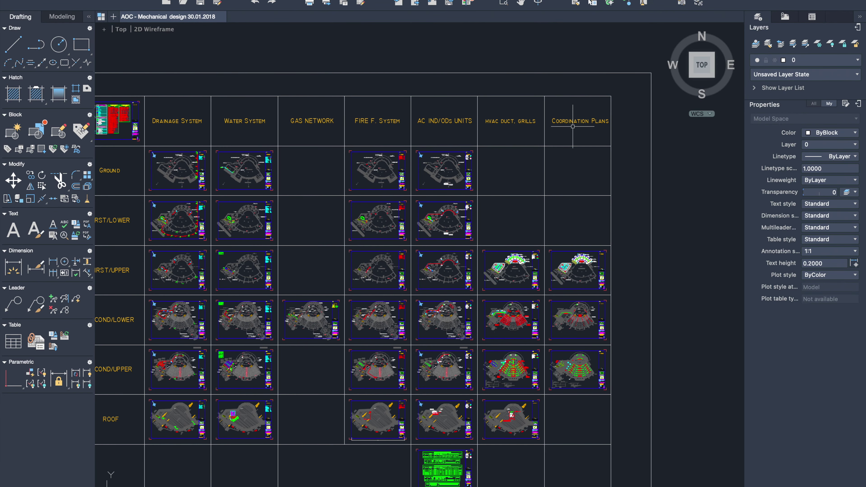
scroll(573, 127, down, 2)
scroll(572, 127, down, 1)
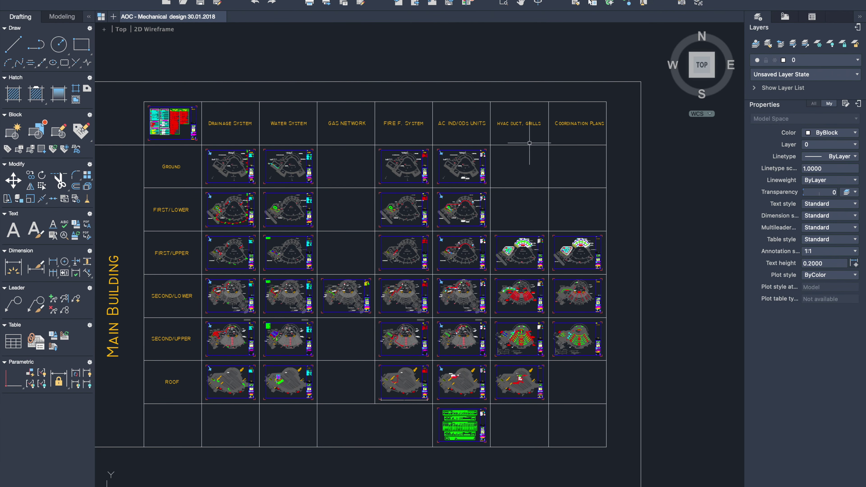
scroll(118, 246, up, 1)
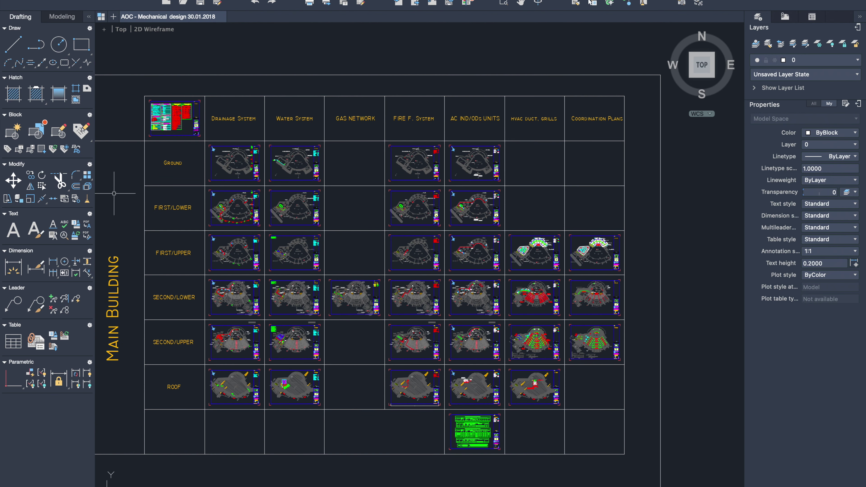
scroll(117, 195, up, 1)
scroll(117, 195, up, 1)
scroll(116, 195, up, 2)
scroll(115, 191, up, 1)
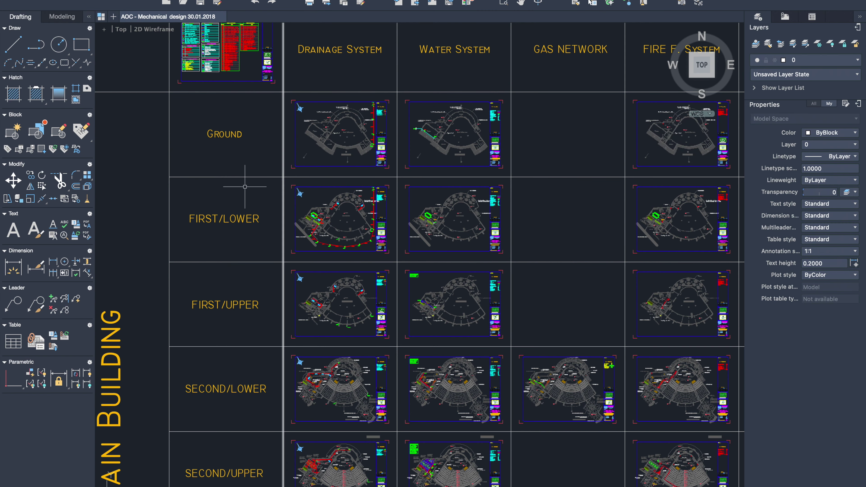
scroll(223, 233, up, 3)
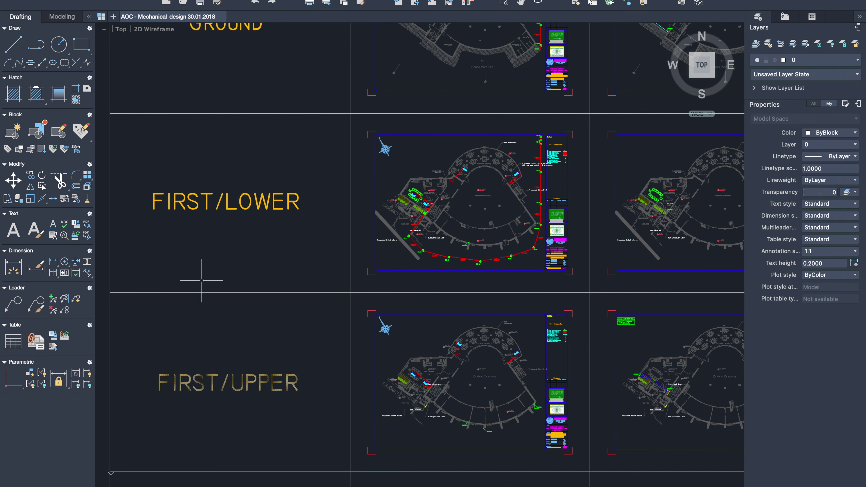
scroll(203, 280, down, 3)
scroll(222, 293, down, 2)
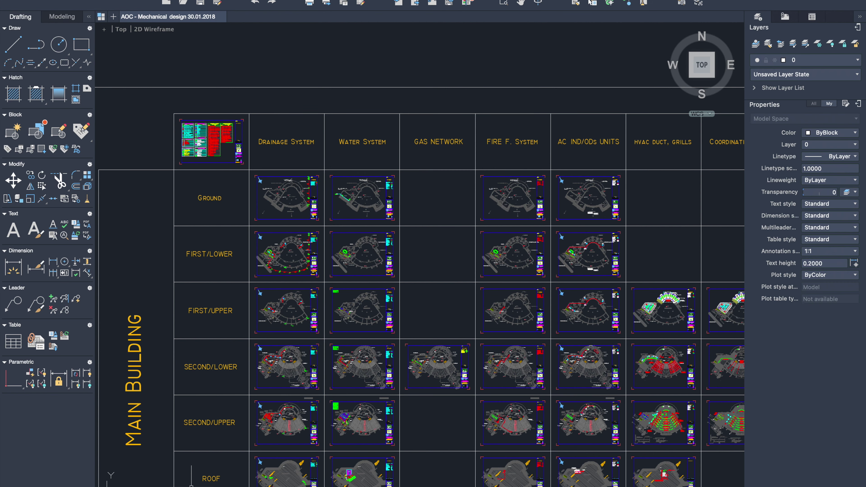
- Pan to the grid's top-left corner and zoom in on the legend sheet
middle_drag(191, 478, 183, 391)
middle_drag(189, 274, 181, 294)
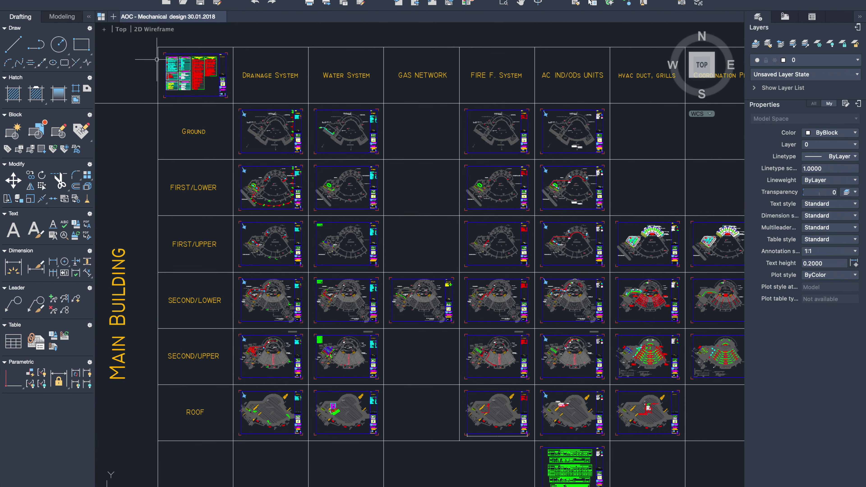
scroll(157, 60, up, 3)
scroll(156, 59, up, 5)
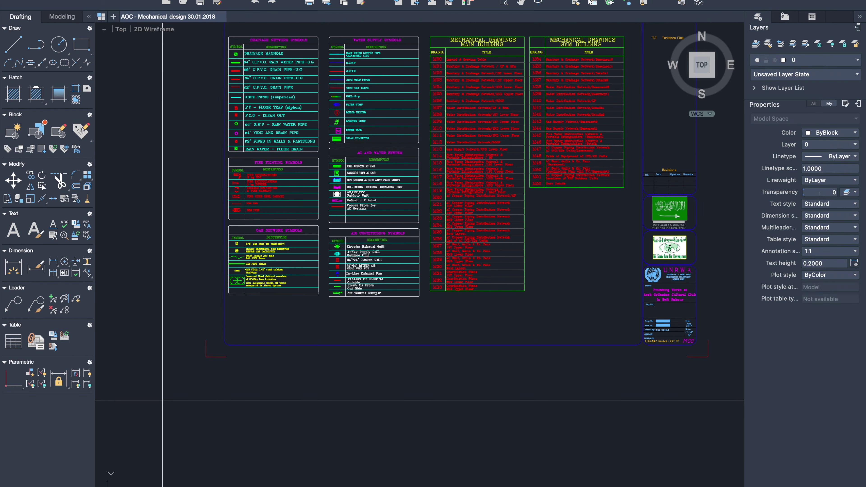
scroll(338, 66, up, 4)
scroll(337, 65, up, 2)
scroll(338, 113, down, 4)
scroll(338, 112, down, 2)
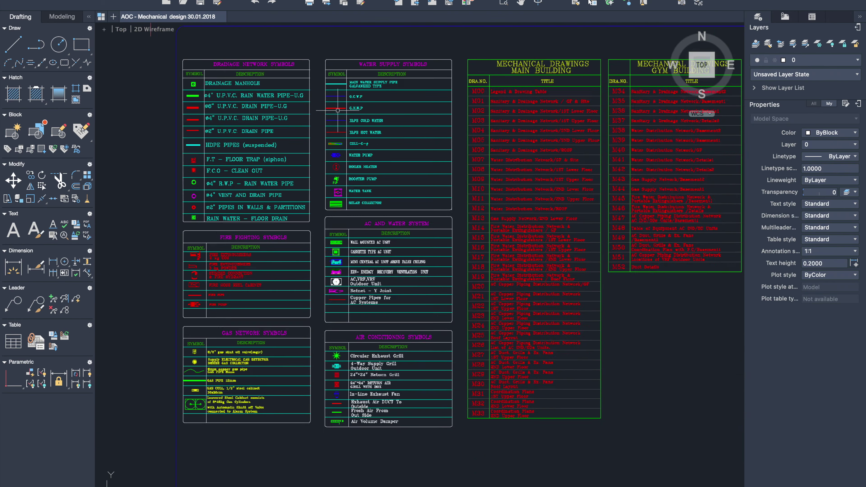
scroll(338, 113, up, 2)
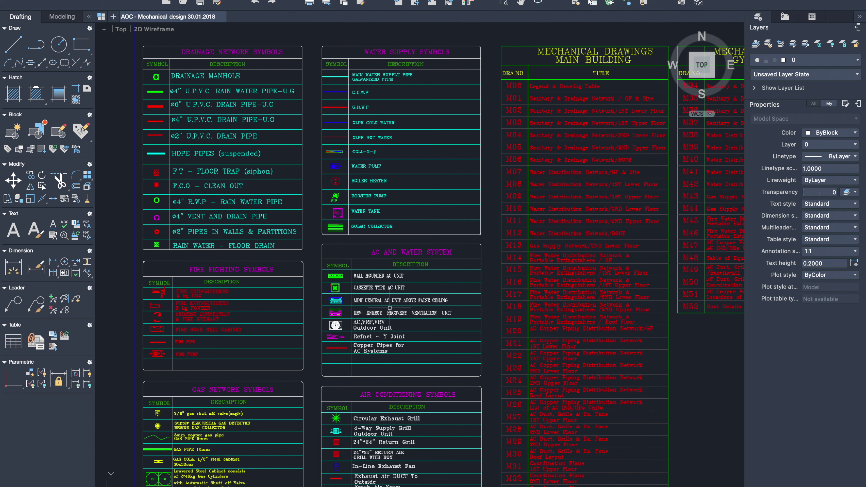
scroll(390, 308, up, 3)
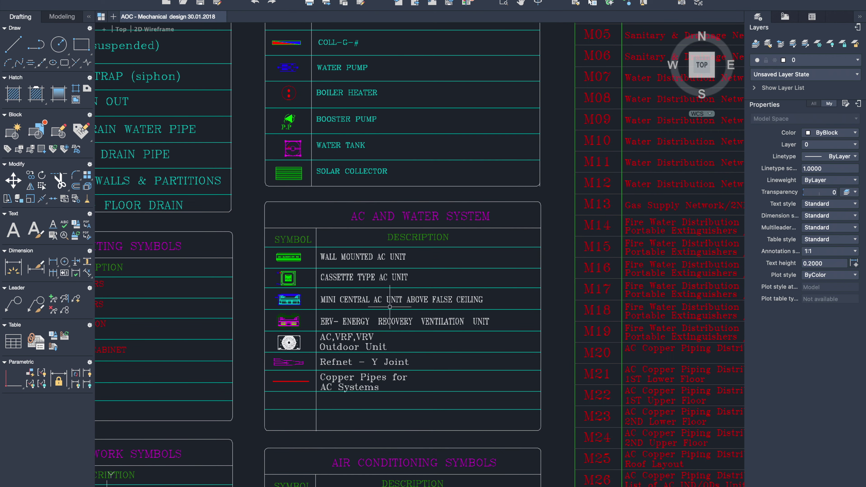
scroll(390, 308, up, 1)
scroll(102, 454, down, 3)
scroll(100, 396, down, 3)
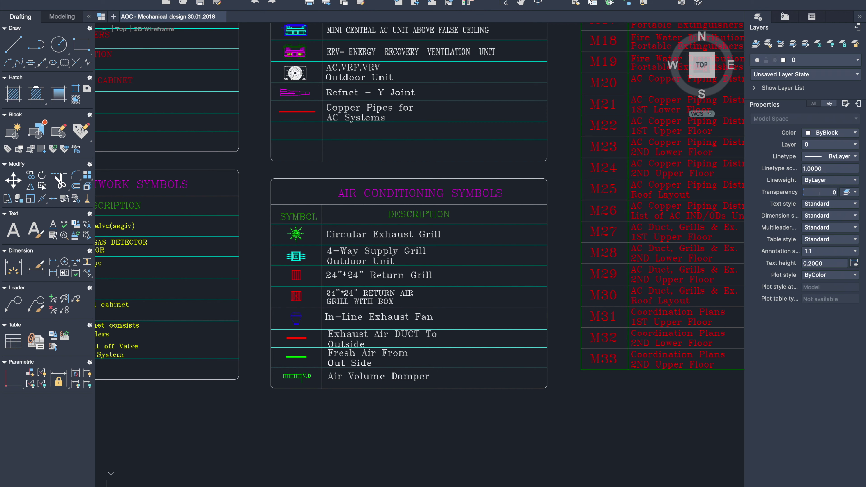
scroll(387, 289, up, 1)
scroll(387, 289, up, 2)
scroll(388, 290, down, 2)
scroll(387, 289, up, 1)
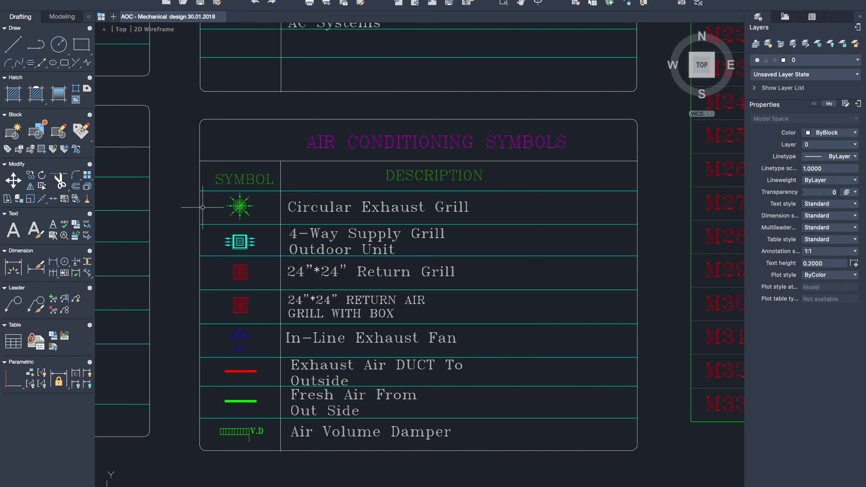
scroll(203, 207, up, 2)
scroll(202, 207, up, 2)
scroll(202, 207, up, 2)
scroll(203, 207, up, 2)
scroll(202, 207, down, 4)
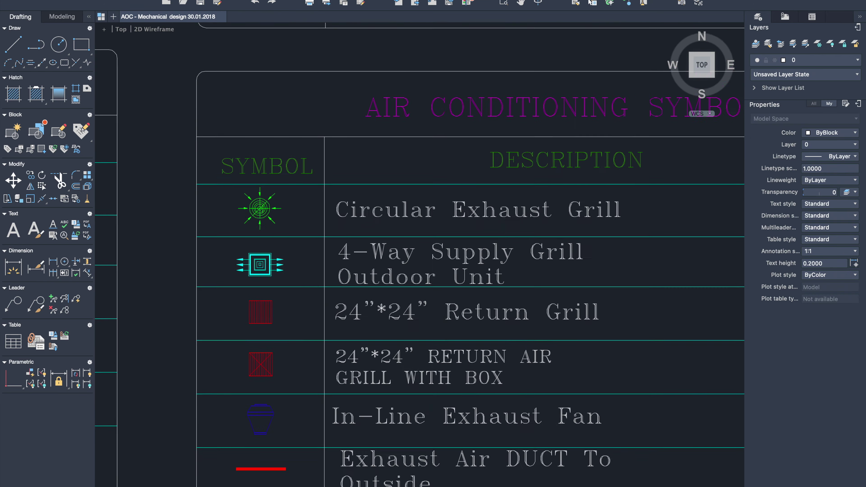
middle_drag(201, 201, 154, 119)
middle_drag(198, 223, 199, 209)
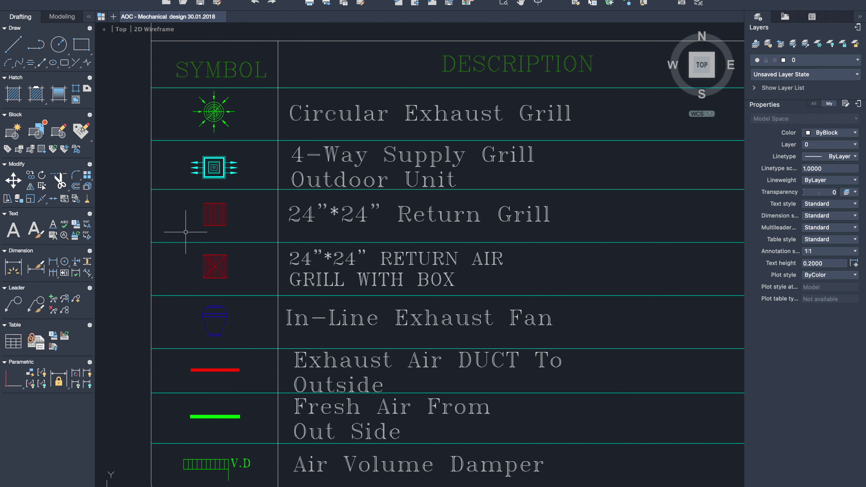
scroll(185, 232, down, 2)
scroll(186, 232, down, 4)
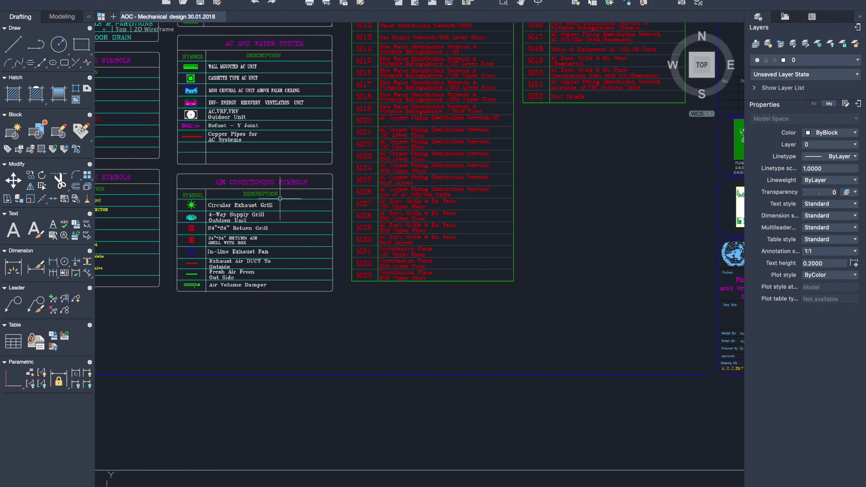
scroll(469, 221, up, 3)
scroll(466, 219, up, 3)
scroll(467, 219, up, 6)
scroll(466, 219, up, 2)
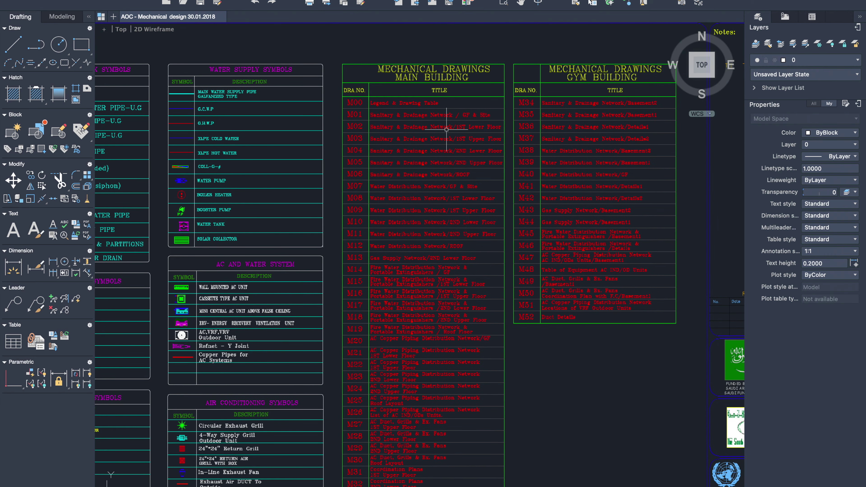
scroll(446, 130, up, 4)
scroll(446, 129, up, 2)
scroll(446, 129, down, 2)
scroll(446, 130, down, 3)
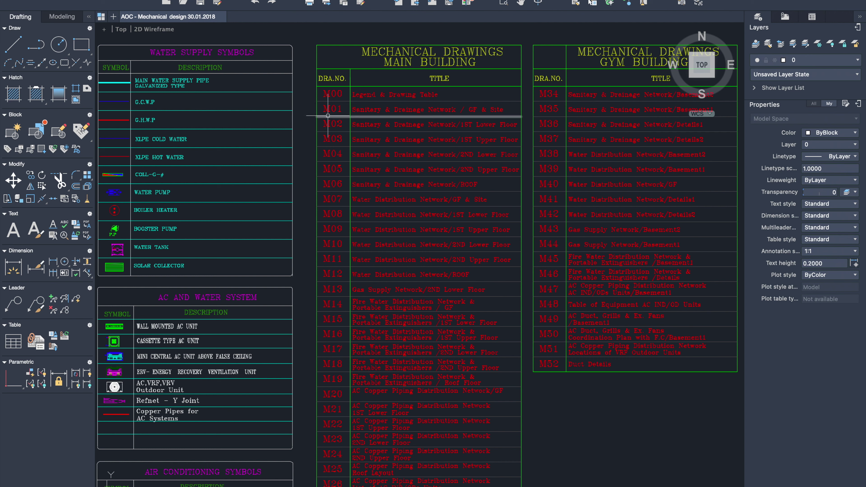
scroll(374, 147, down, 3)
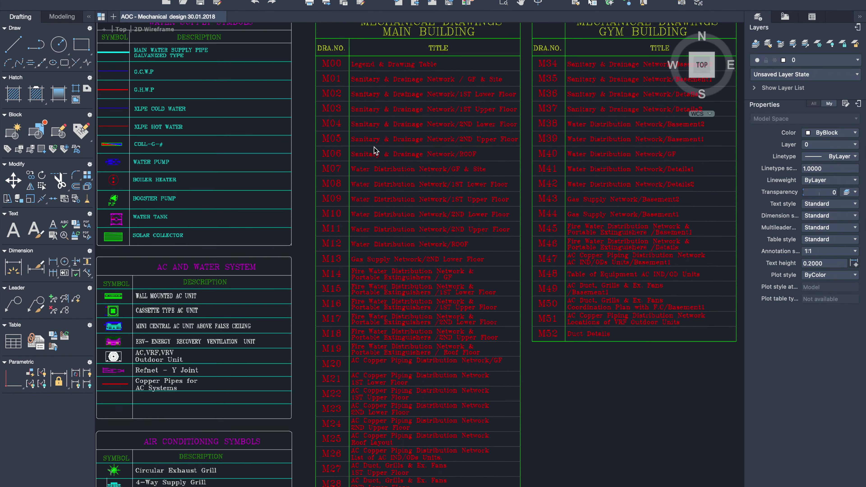
scroll(374, 147, down, 1)
scroll(374, 147, down, 1)
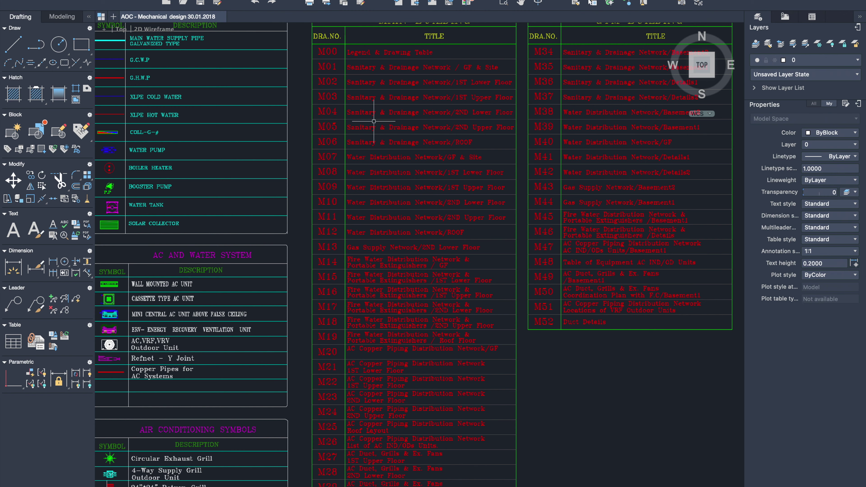
scroll(345, 126, up, 1)
scroll(345, 126, up, 4)
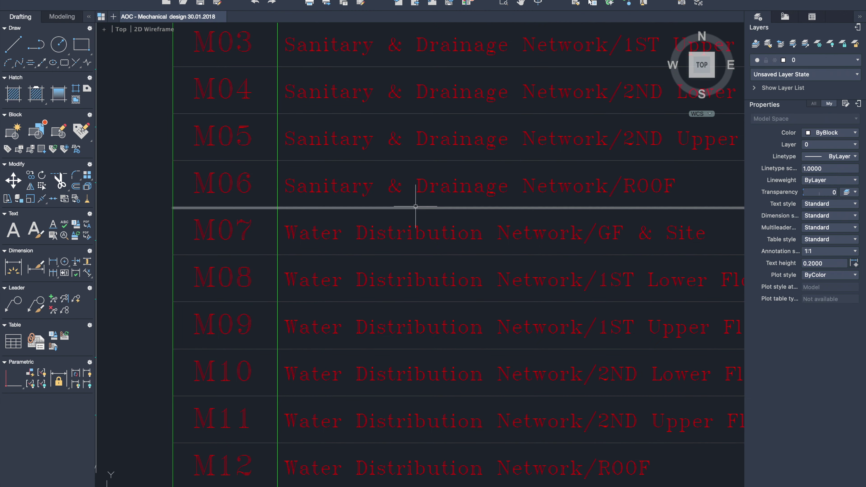
scroll(416, 193, down, 5)
scroll(295, 311, down, 3)
scroll(295, 311, down, 2)
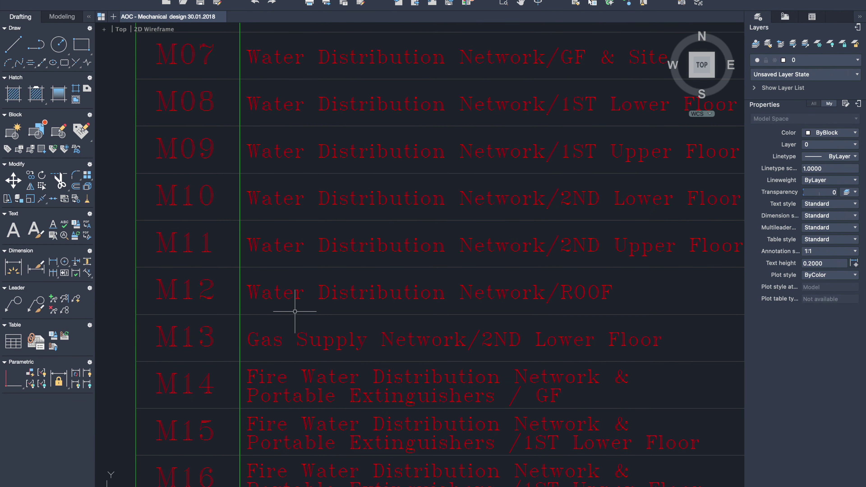
scroll(295, 311, down, 1)
scroll(295, 311, down, 1)
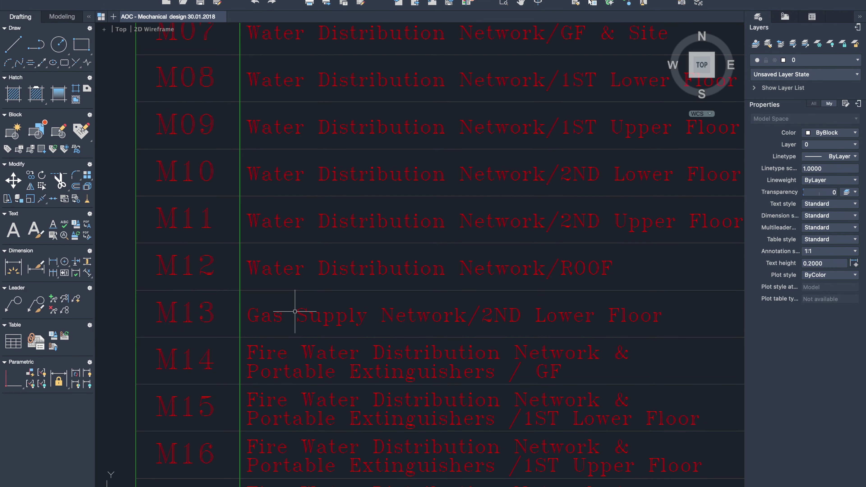
scroll(295, 311, up, 2)
scroll(295, 311, right, 3)
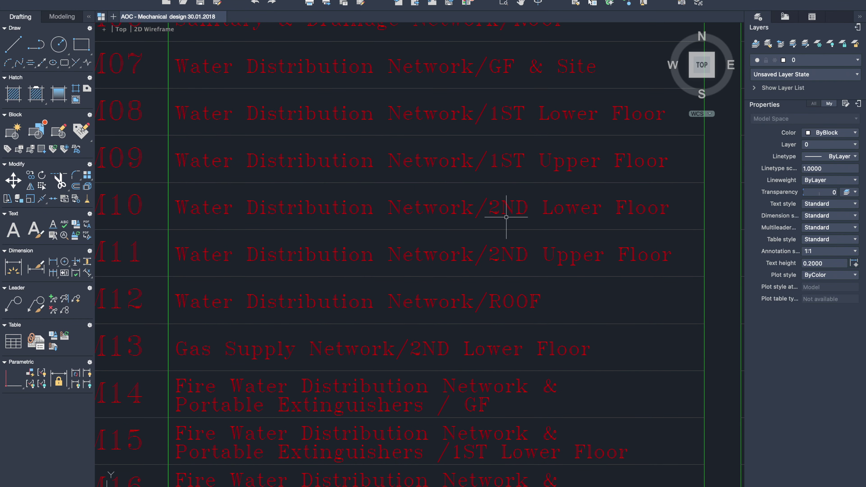
scroll(506, 217, down, 4)
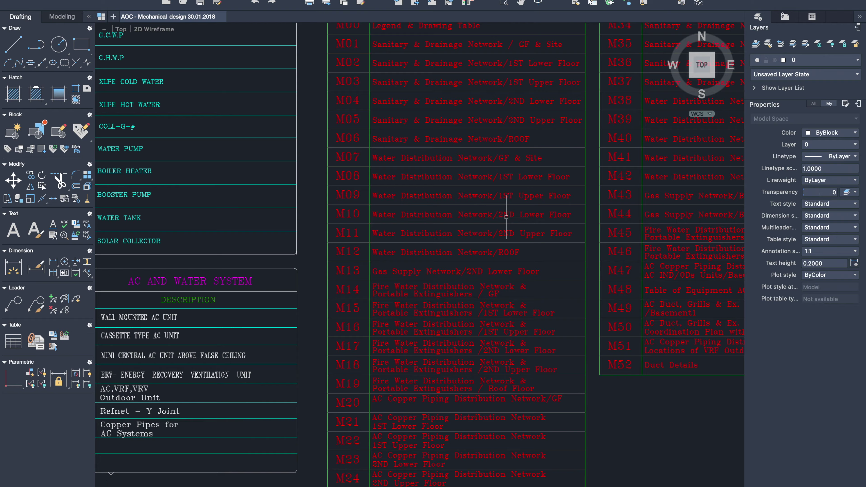
scroll(506, 217, down, 2)
scroll(506, 217, right, 1)
scroll(506, 217, down, 1)
scroll(506, 217, down, 2)
scroll(507, 217, down, 2)
scroll(506, 217, down, 2)
scroll(506, 217, down, 1)
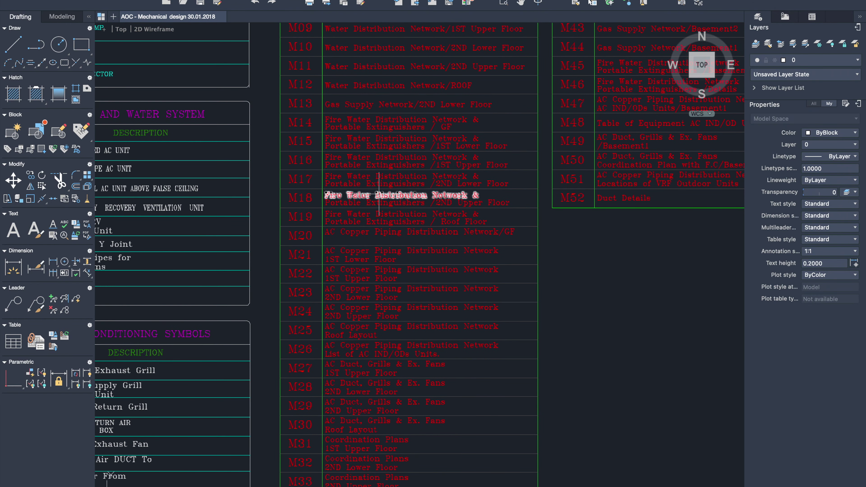
scroll(379, 194, down, 2)
scroll(379, 194, down, 1)
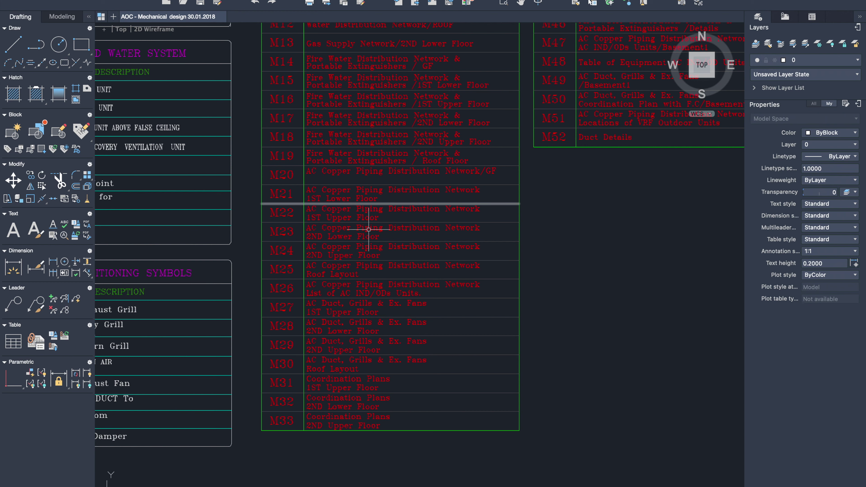
scroll(345, 273, up, 1)
scroll(345, 276, up, 1)
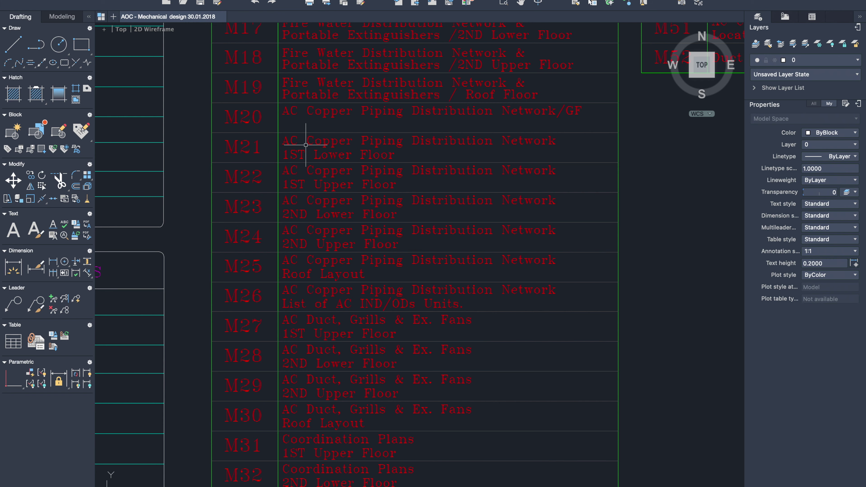
scroll(305, 145, right, 1)
scroll(305, 145, right, 1)
scroll(306, 145, right, 1)
scroll(306, 145, right, 1)
scroll(306, 145, down, 3)
scroll(302, 145, down, 2)
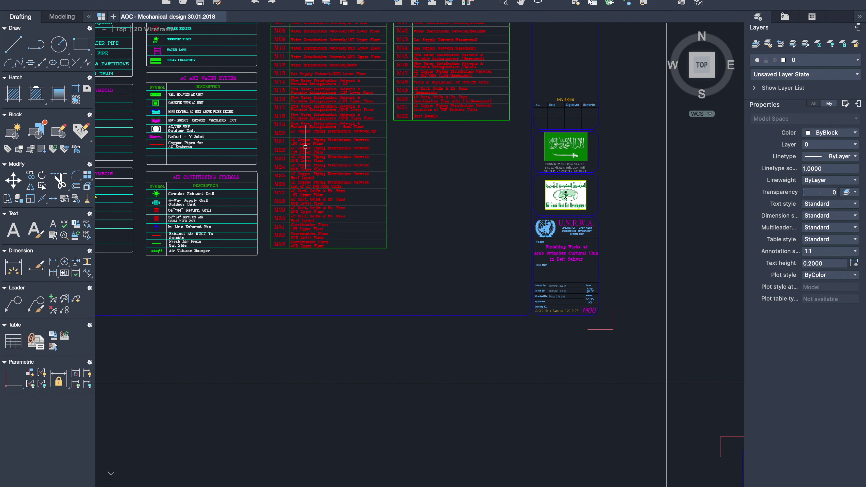
- Zoom out past the legend sheet to show both Main Building and Gym Building grids
scroll(360, 134, up, 3)
scroll(359, 134, left, 3)
scroll(359, 134, up, 3)
scroll(359, 134, left, 3)
scroll(359, 134, up, 3)
scroll(359, 134, left, 3)
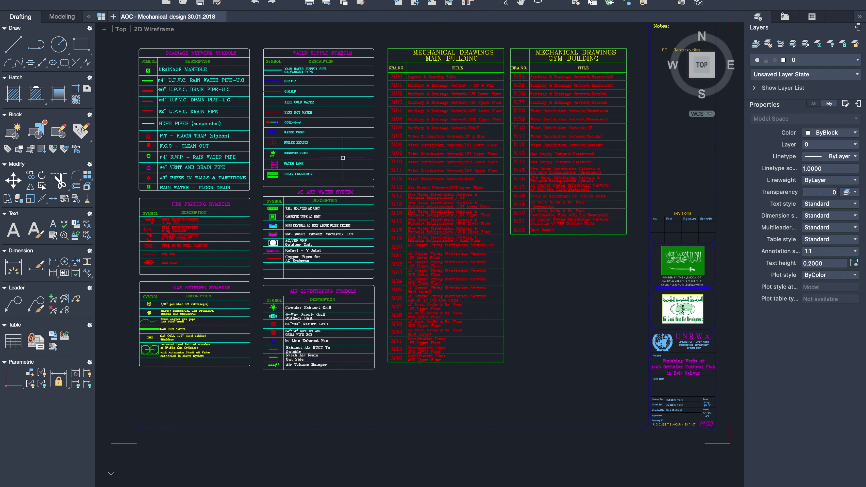
scroll(343, 158, down, 2)
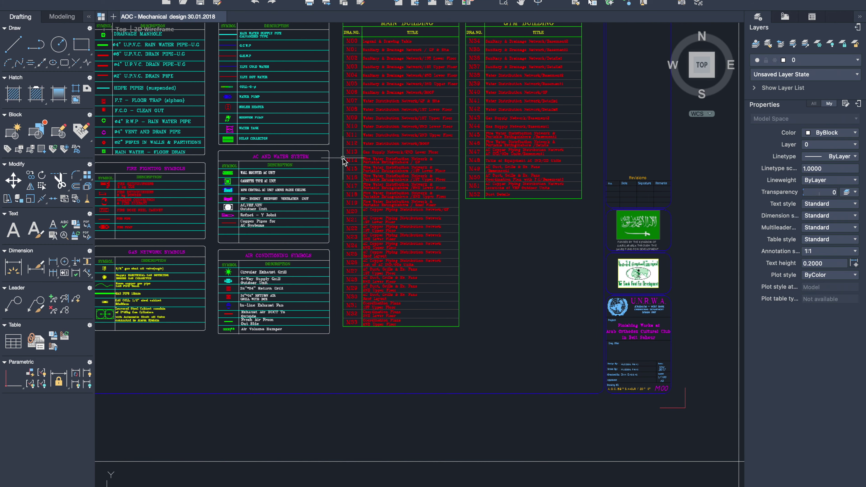
scroll(343, 157, down, 3)
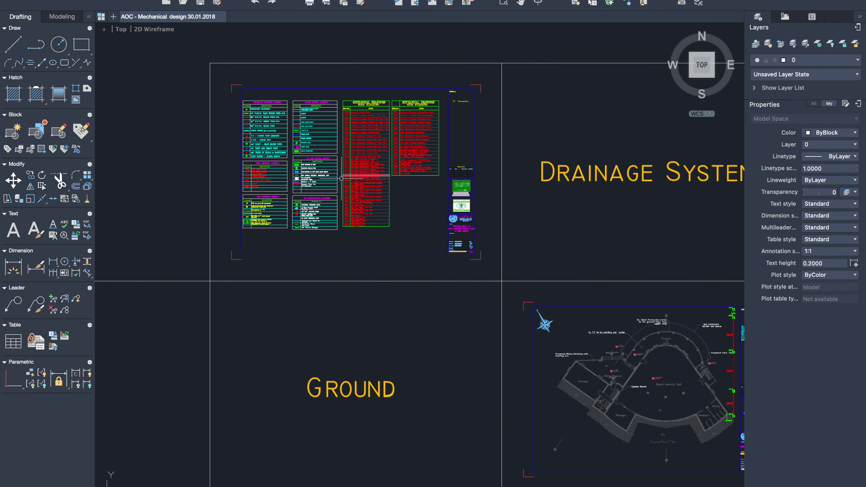
scroll(342, 161, down, 2)
scroll(343, 161, down, 2)
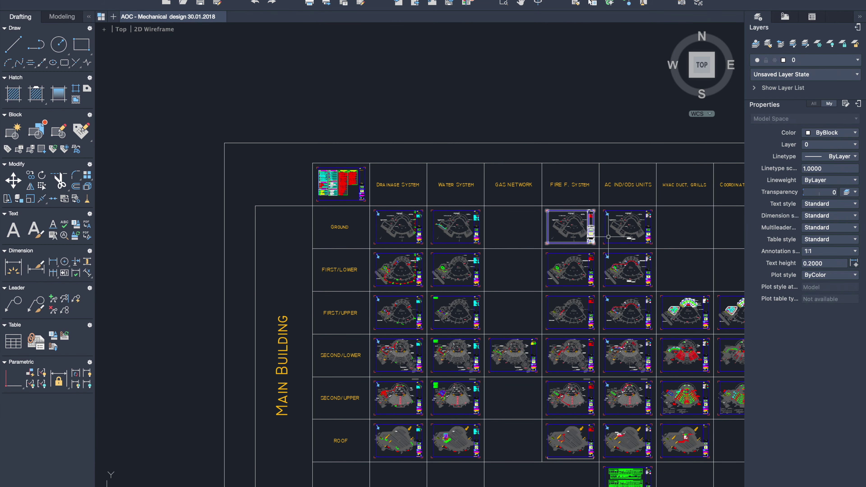
scroll(669, 238, up, 1)
scroll(668, 238, up, 3)
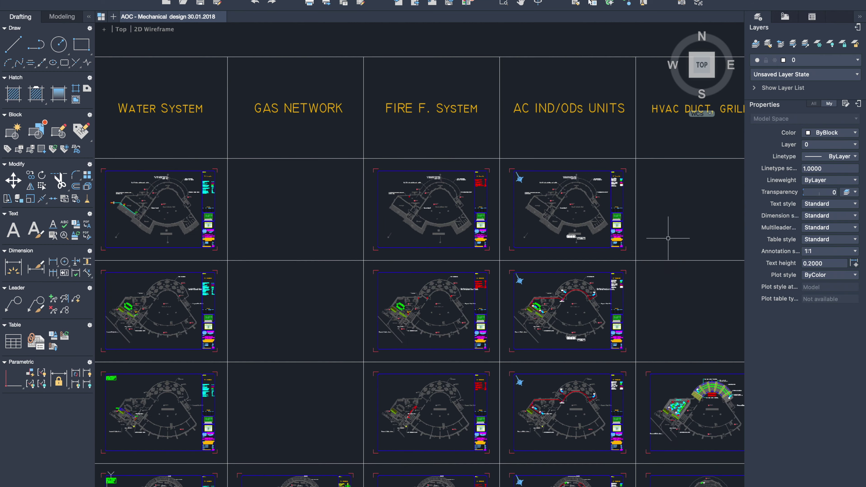
scroll(607, 294, down, 3)
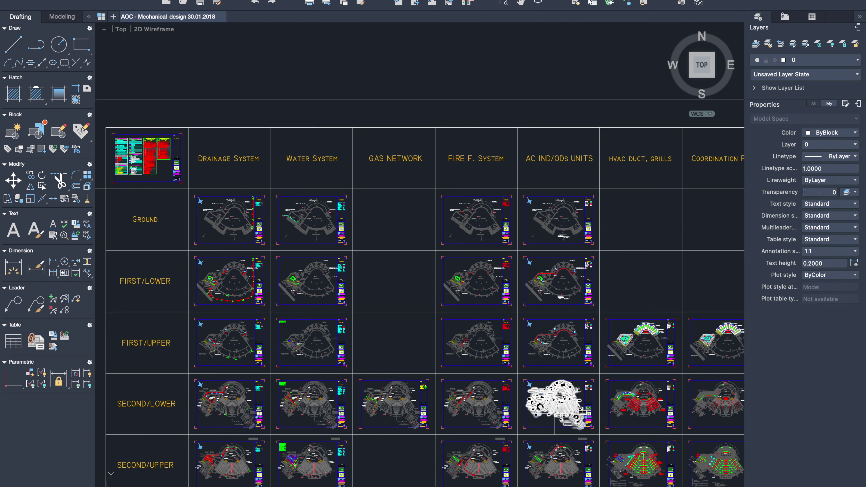
scroll(557, 423, up, 4)
scroll(555, 421, up, 2)
scroll(555, 420, up, 2)
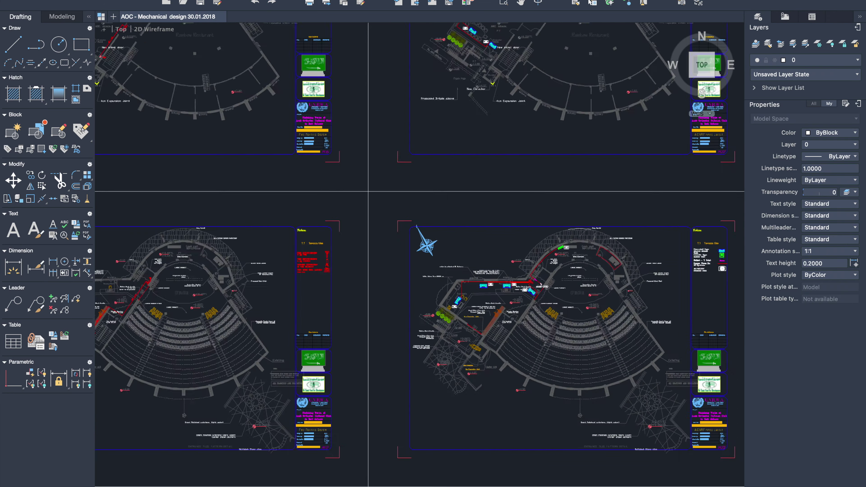
scroll(555, 420, up, 2)
scroll(509, 287, down, 1)
scroll(508, 286, down, 2)
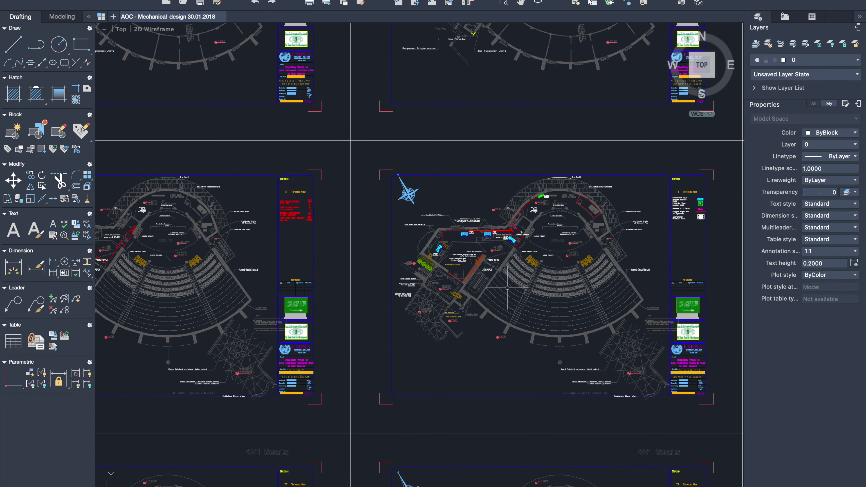
scroll(507, 286, down, 1)
scroll(506, 286, down, 2)
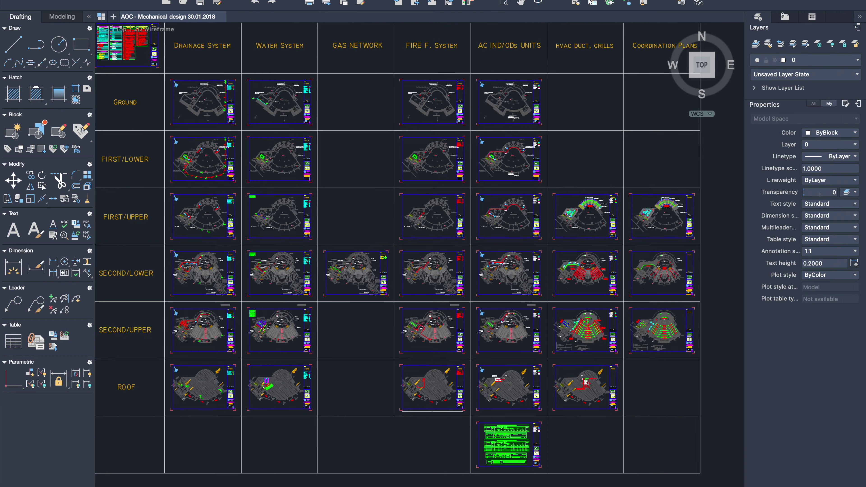
scroll(507, 286, down, 3)
scroll(507, 286, down, 2)
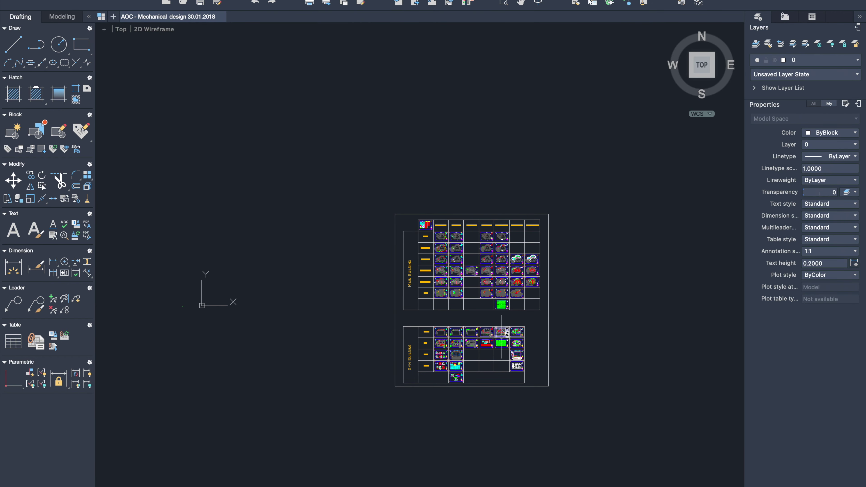
scroll(497, 328, up, 1)
- Zoom in on the Ind-GM13 indoor unit and its 9.0kW label below the cafeteria
scroll(500, 331, up, 2)
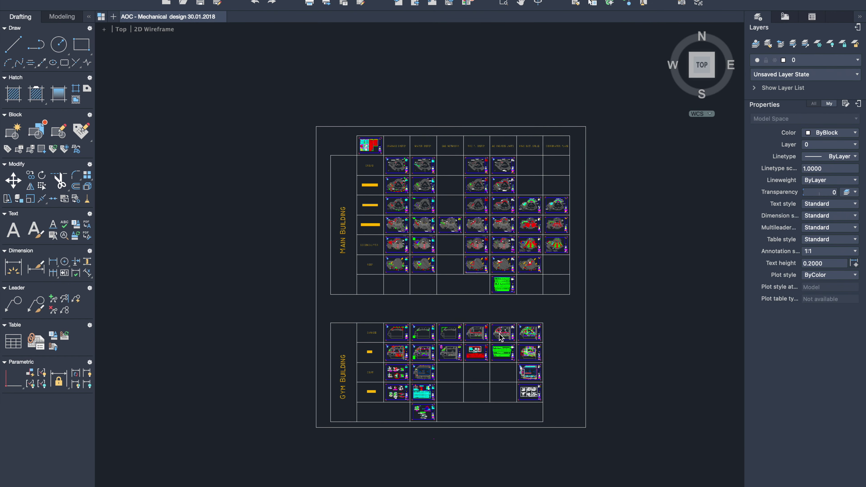
scroll(500, 331, up, 2)
scroll(457, 347, up, 4)
scroll(457, 347, up, 3)
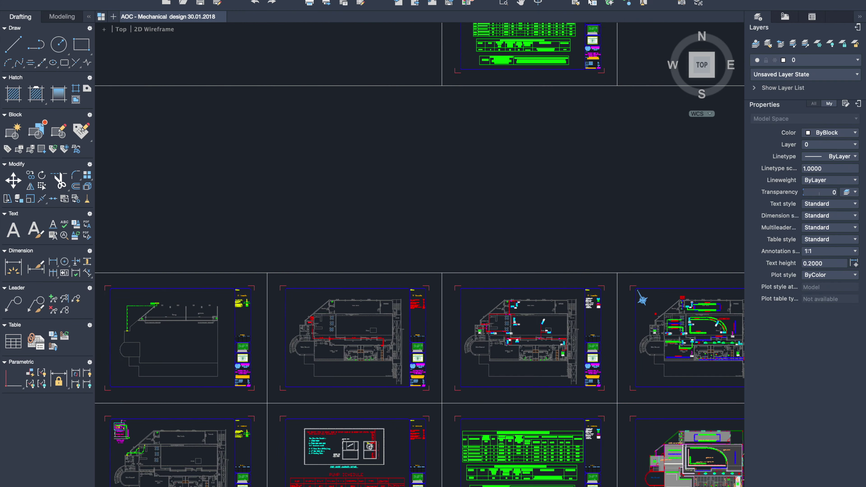
scroll(457, 347, up, 2)
scroll(512, 341, up, 2)
scroll(511, 341, up, 2)
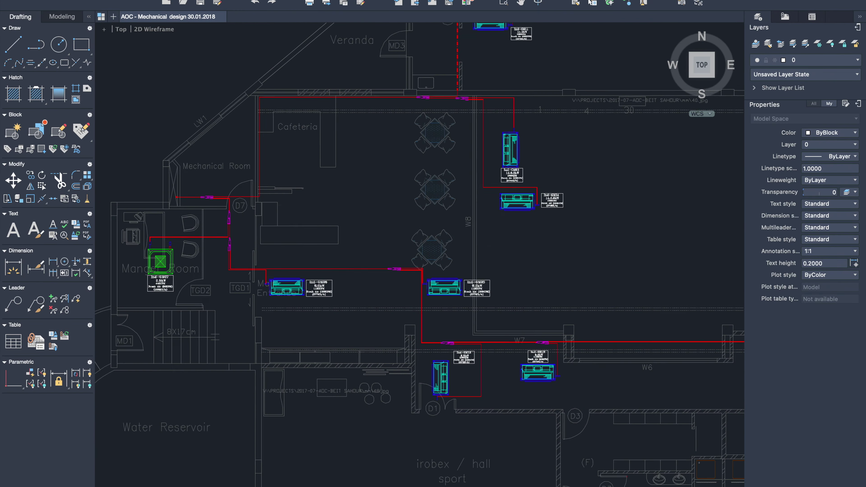
scroll(511, 341, up, 1)
scroll(434, 372, up, 2)
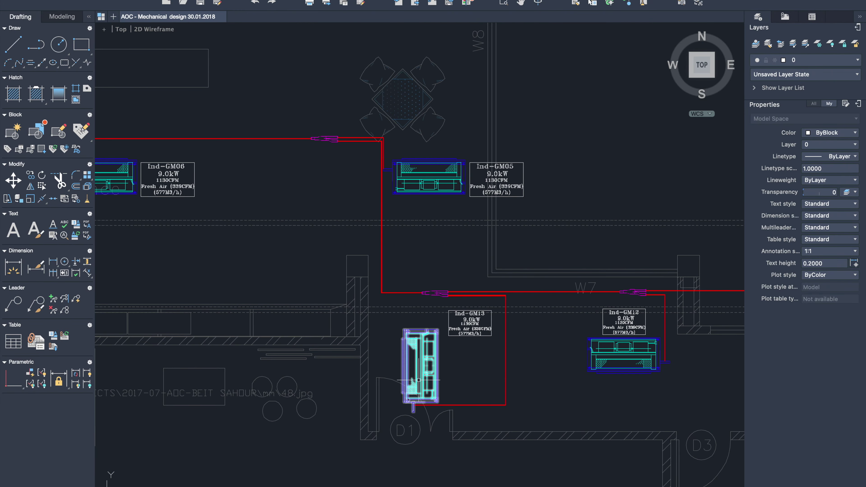
scroll(423, 348, up, 2)
scroll(417, 335, up, 1)
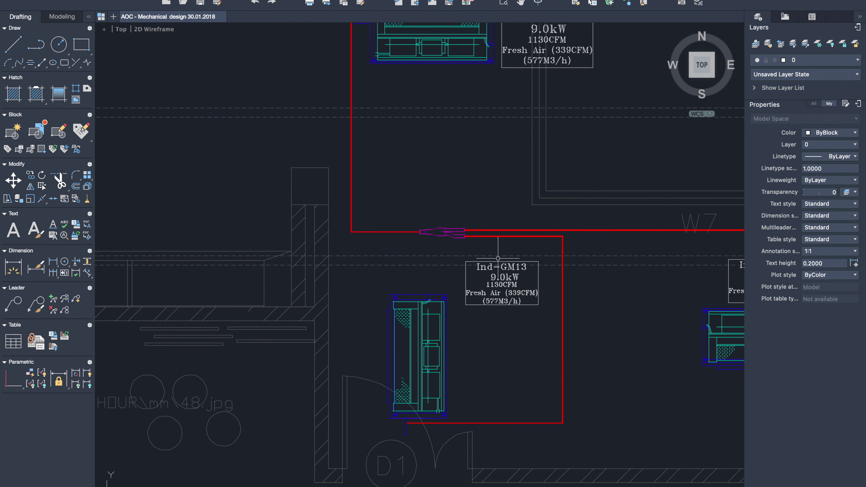
scroll(370, 284, down, 1)
- Zoom in and out around indoor units GM13, GM12 and GM05
scroll(368, 283, down, 2)
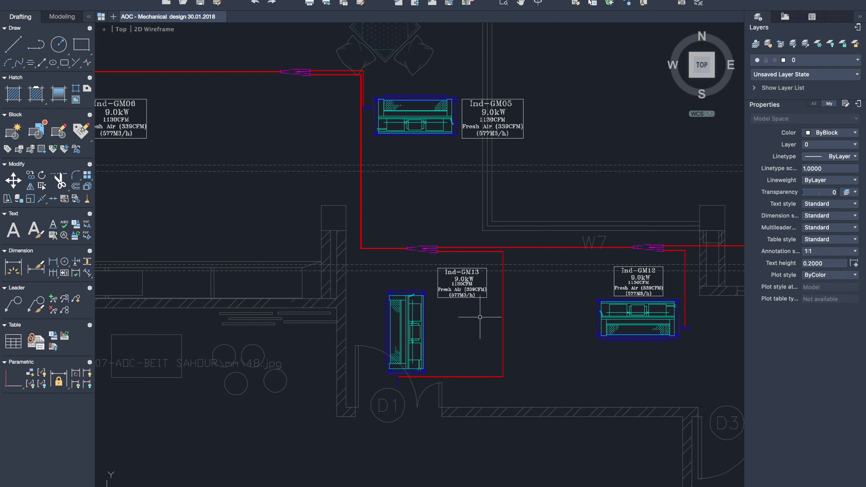
scroll(470, 312, up, 1)
scroll(470, 310, up, 1)
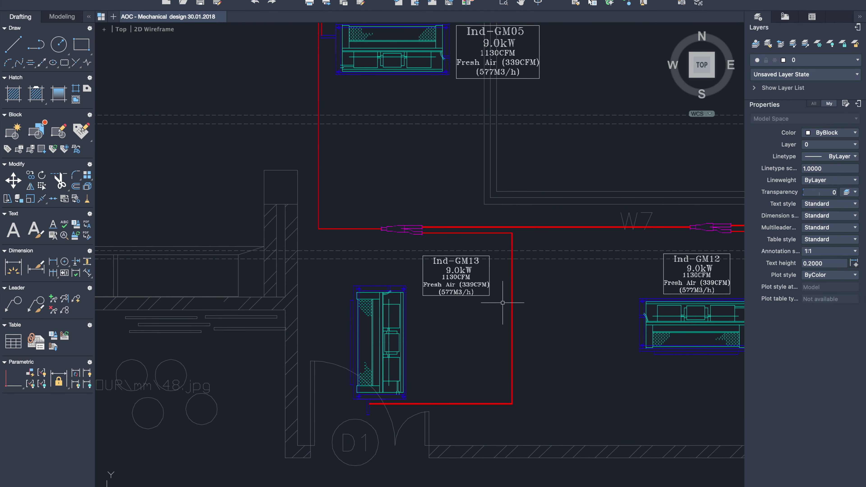
scroll(502, 300, up, 3)
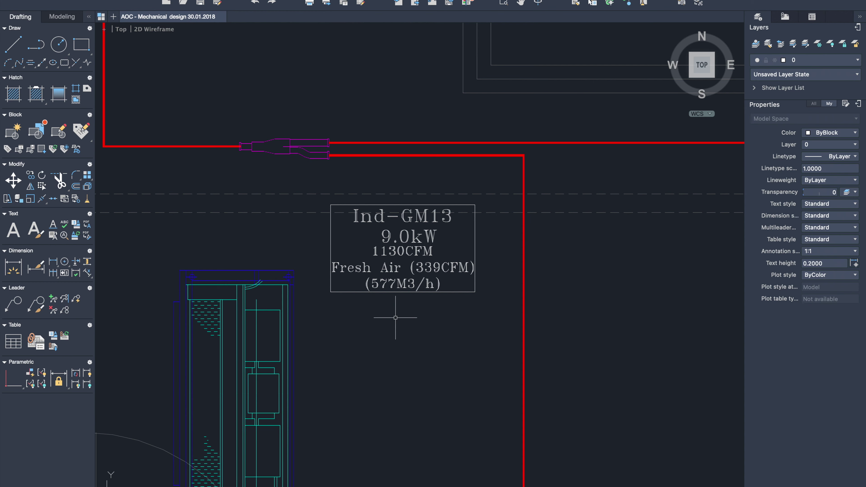
scroll(396, 318, down, 2)
scroll(396, 318, down, 1)
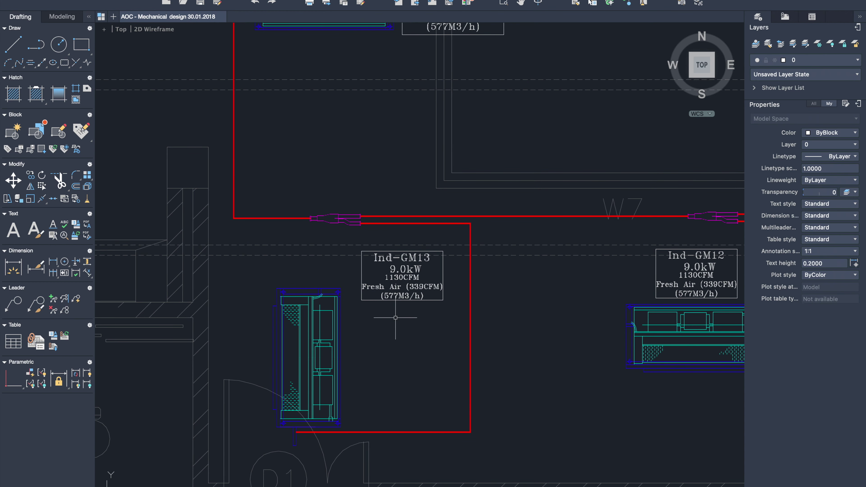
scroll(395, 317, down, 2)
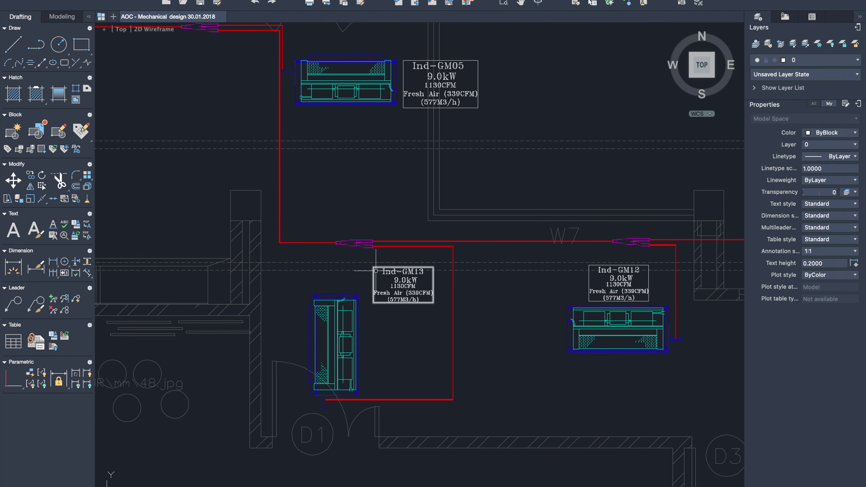
scroll(386, 362, down, 1)
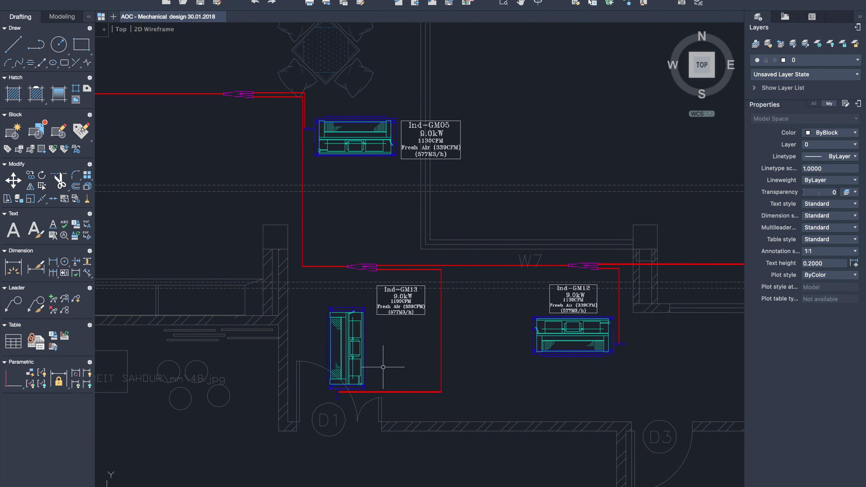
scroll(562, 373, up, 2)
scroll(566, 372, up, 1)
scroll(566, 380, up, 1)
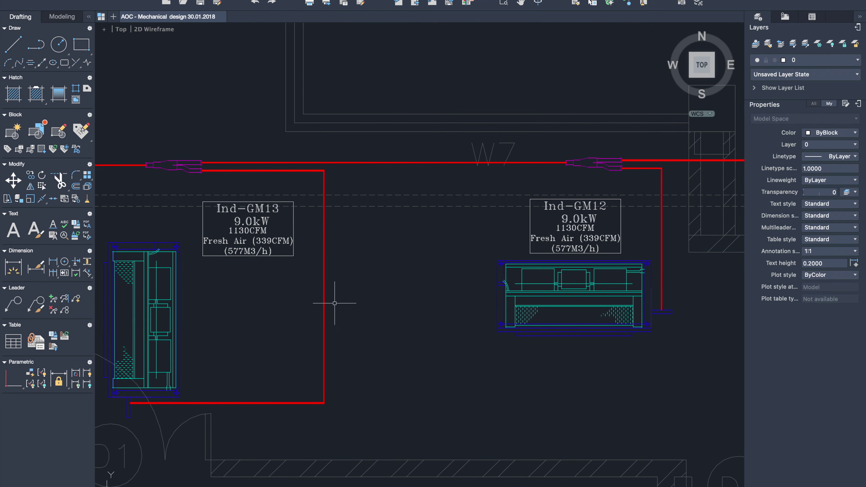
- Zoom back out to the wider plan showing the sport hall, indoor units and red piping
scroll(364, 319, down, 1)
scroll(364, 319, down, 2)
scroll(364, 319, down, 2)
scroll(364, 319, down, 2)
scroll(364, 319, down, 2)
scroll(364, 319, down, 2)
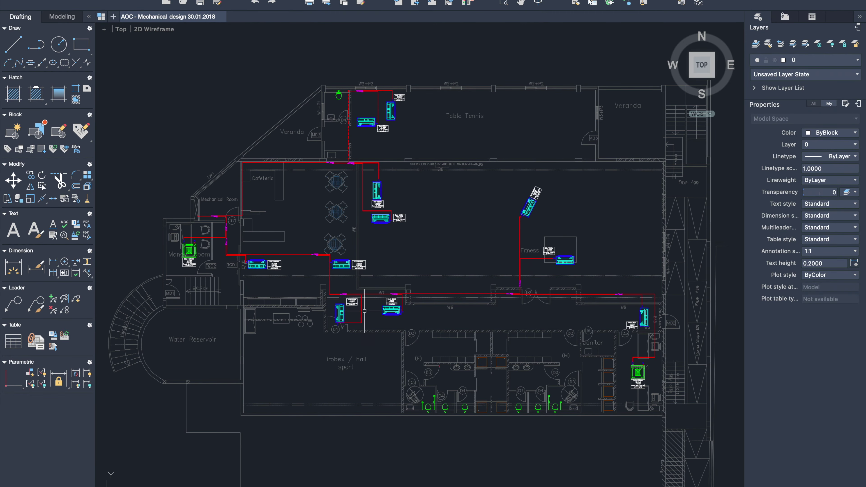
scroll(330, 297, up, 3)
scroll(329, 296, up, 3)
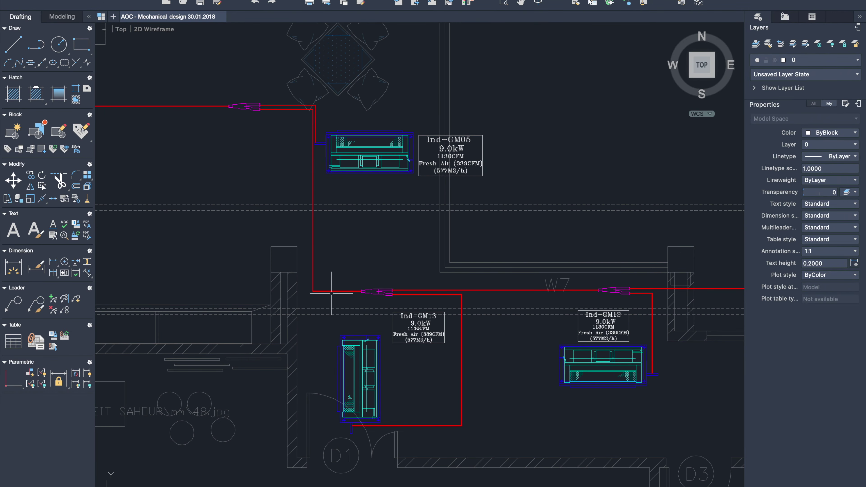
scroll(344, 298, down, 3)
scroll(345, 300, up, 1)
scroll(344, 300, up, 3)
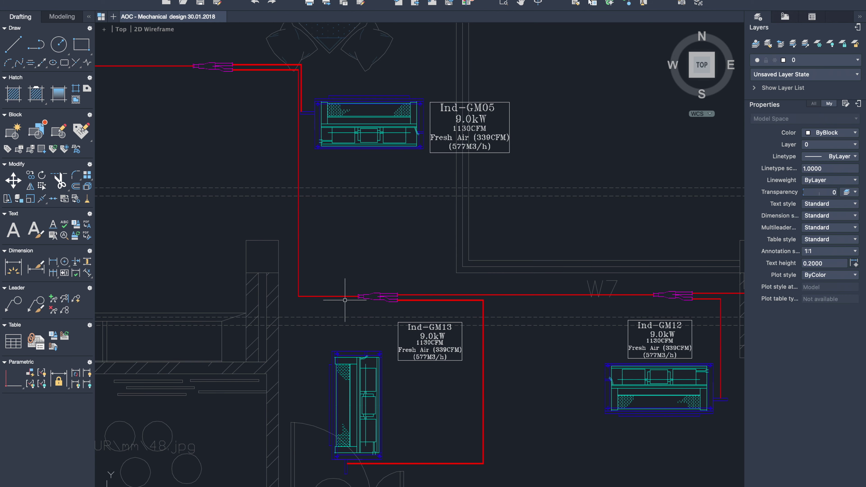
scroll(355, 289, down, 5)
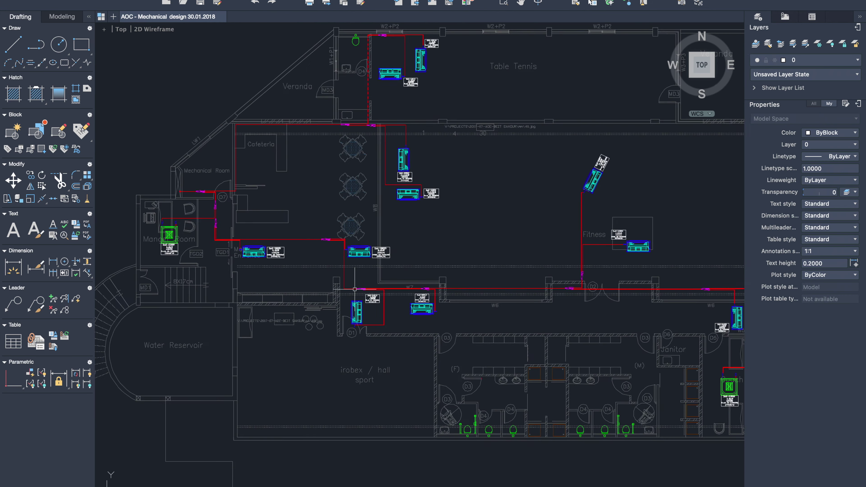
- Zoom into the Mechanical Room and Manager Room
scroll(193, 193, up, 5)
scroll(193, 194, up, 2)
scroll(193, 193, up, 2)
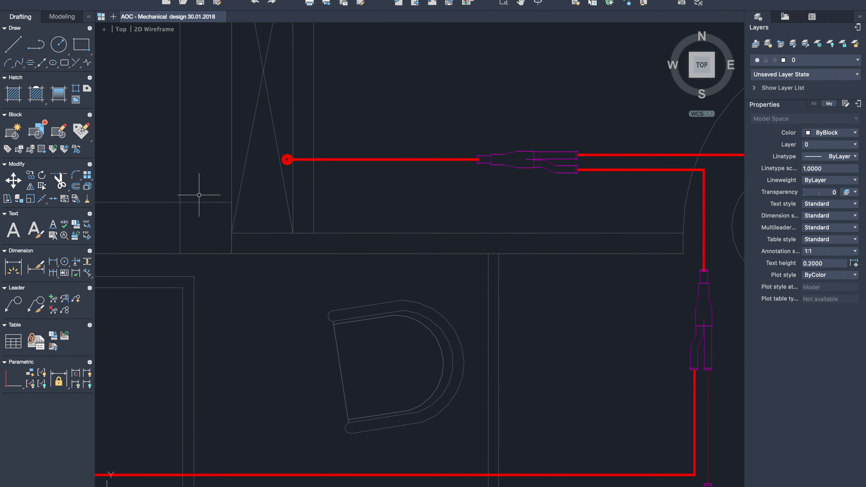
scroll(261, 189, down, 3)
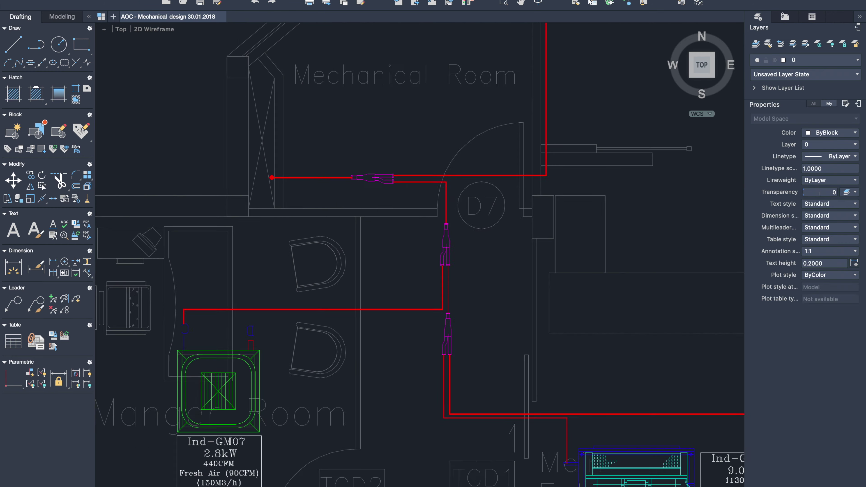
scroll(261, 185, down, 3)
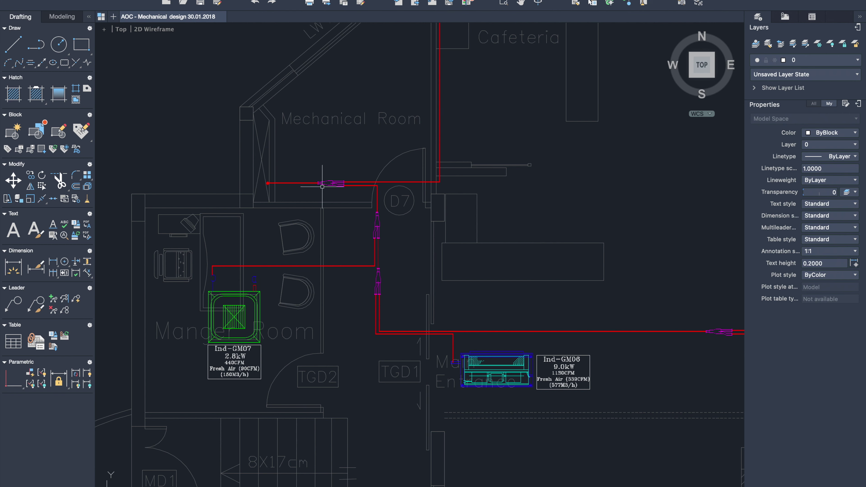
scroll(328, 192, up, 2)
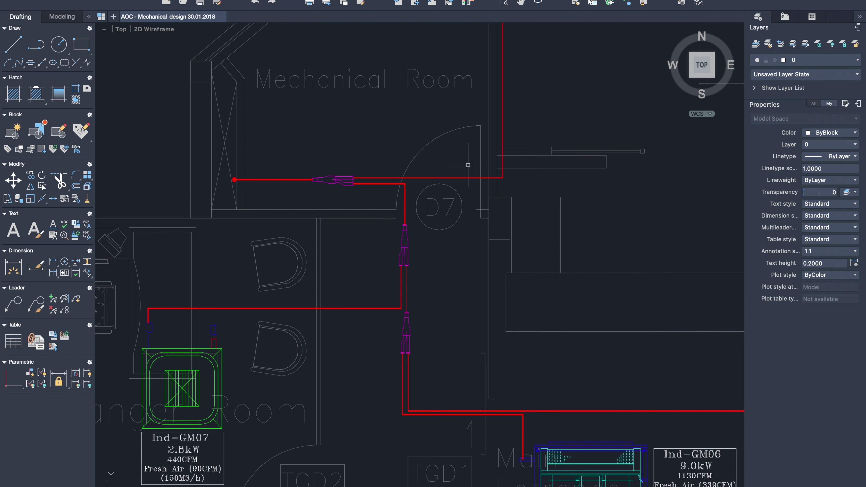
scroll(398, 204, down, 2)
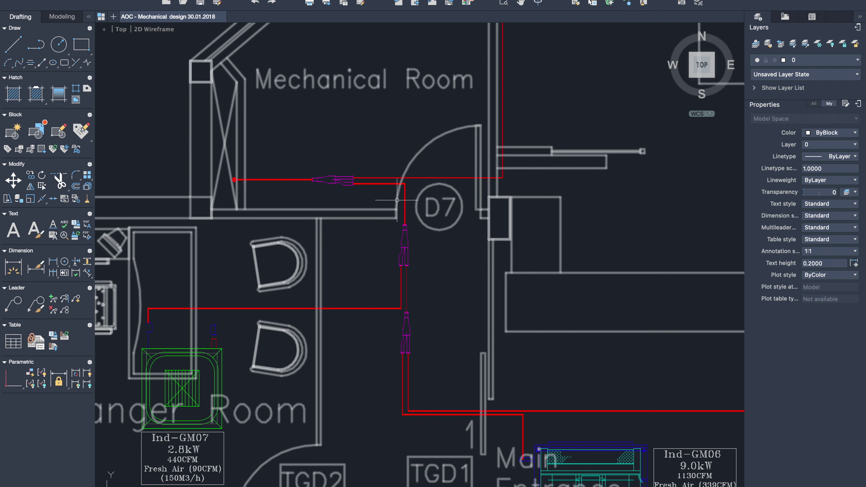
scroll(406, 273, up, 1)
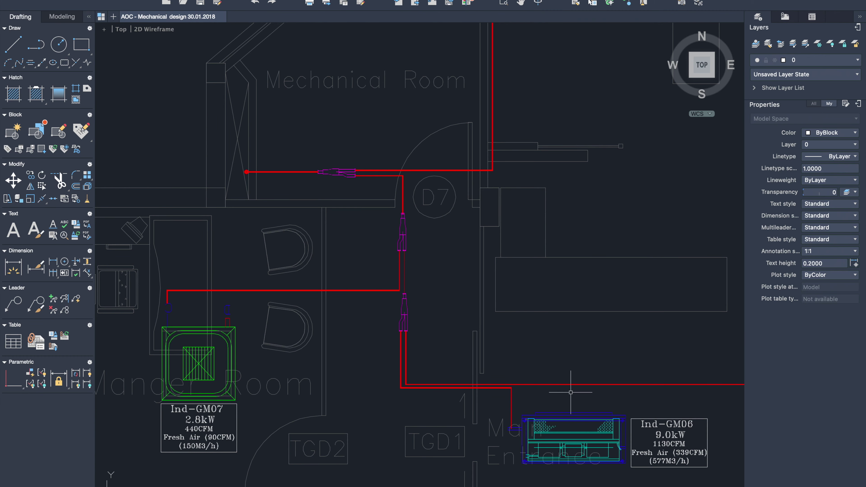
scroll(401, 332, down, 5)
scroll(512, 376, up, 1)
scroll(532, 394, up, 4)
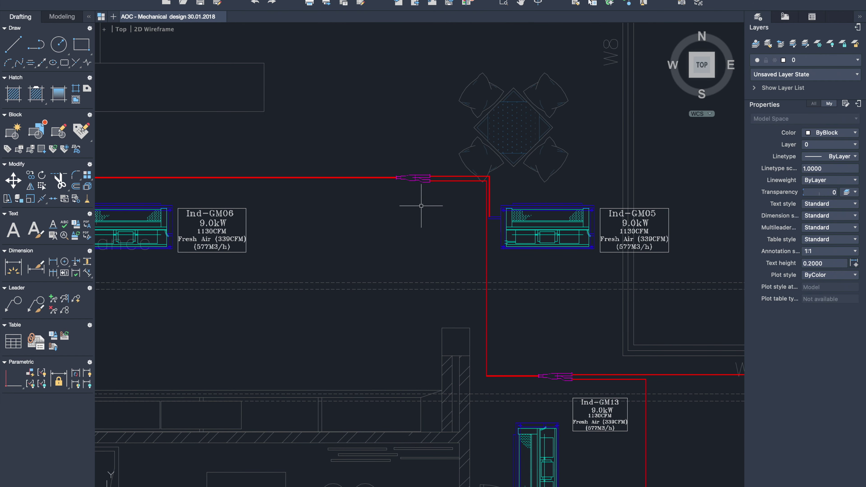
- Zoom and pan out to the AC indoor-unit plan, duct plan and VRF Indoor Units Schedules sheet
scroll(403, 205, down, 2)
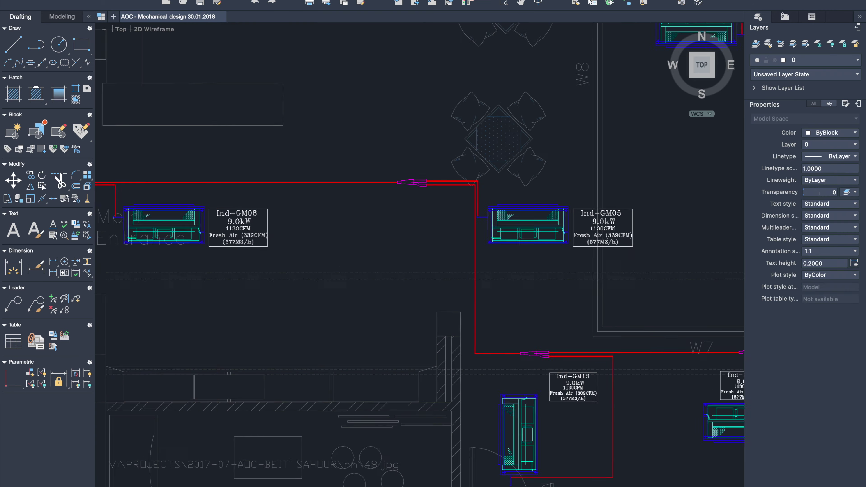
scroll(403, 206, down, 1)
scroll(453, 289, down, 2)
scroll(534, 293, down, 2)
scroll(533, 293, down, 1)
scroll(534, 293, down, 1)
scroll(533, 293, down, 1)
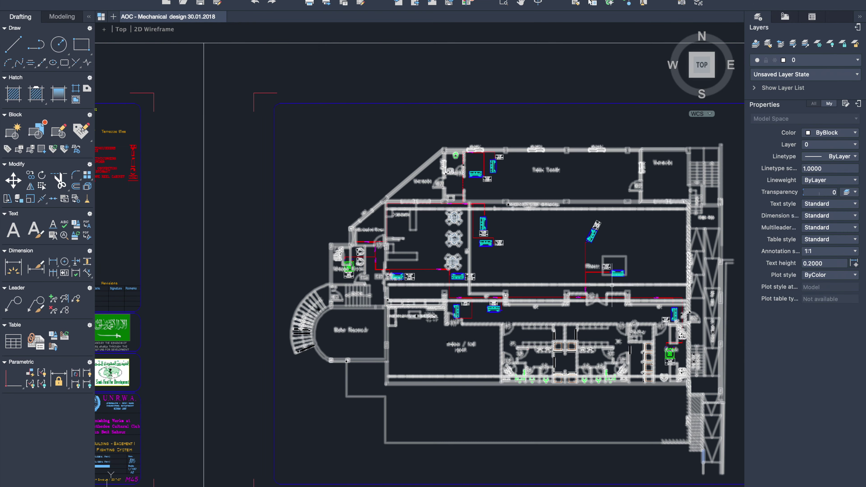
scroll(643, 298, down, 2)
scroll(644, 299, down, 1)
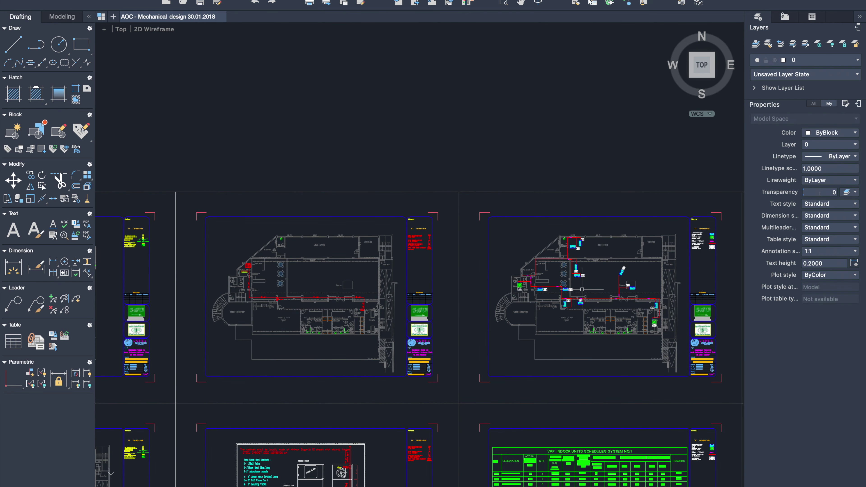
scroll(719, 232, right, 3)
scroll(609, 243, right, 3)
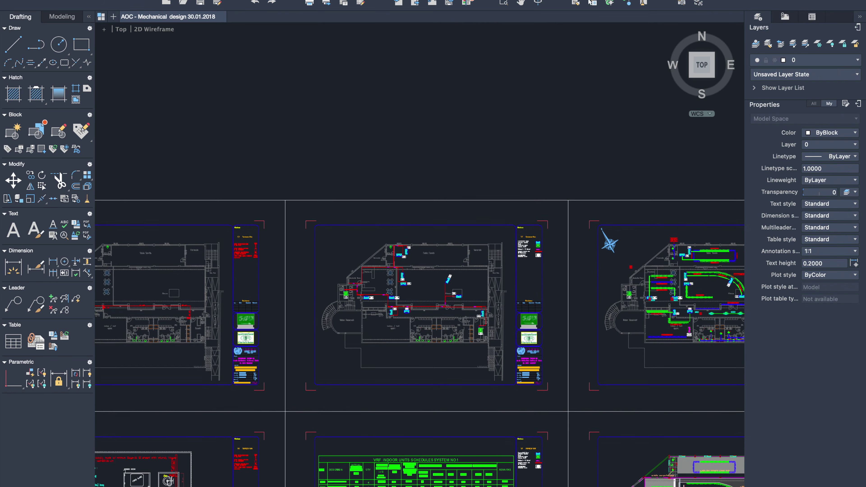
scroll(609, 243, right, 3)
scroll(604, 251, right, 3)
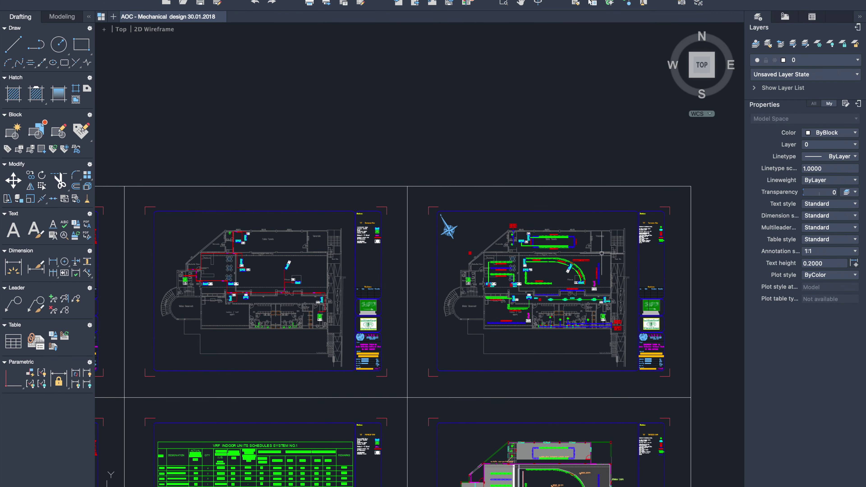
scroll(601, 253, right, 1)
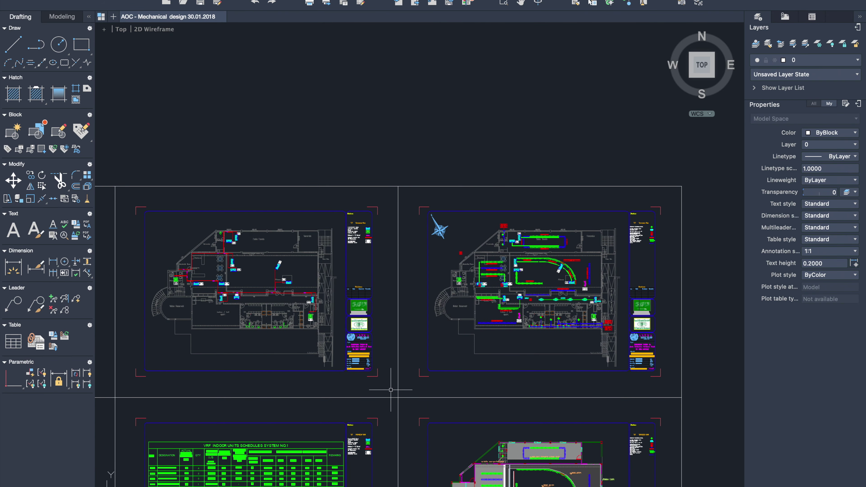
scroll(598, 365, up, 3)
scroll(603, 363, up, 3)
scroll(603, 364, up, 2)
scroll(600, 366, up, 2)
scroll(599, 367, up, 2)
scroll(599, 367, right, 1)
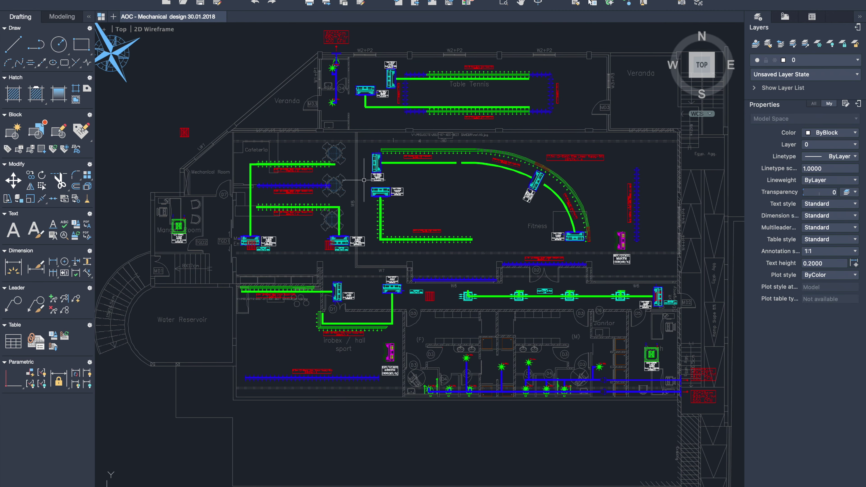
scroll(364, 180, up, 5)
scroll(360, 180, down, 2)
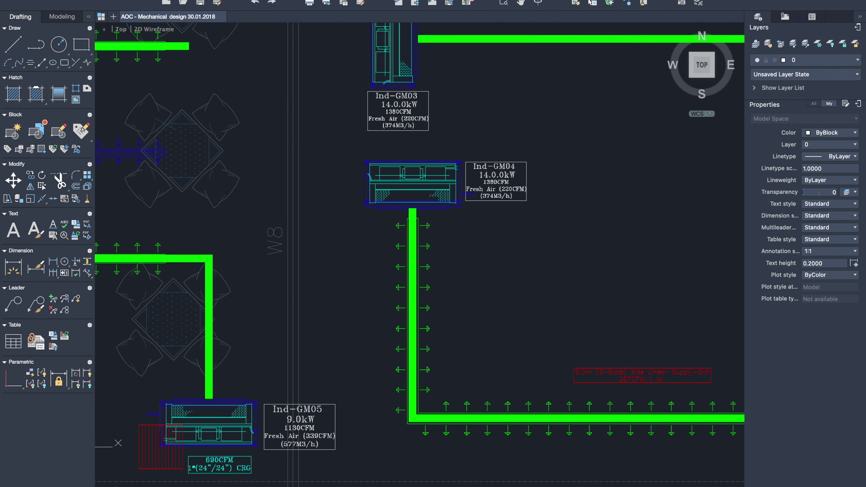
scroll(364, 180, down, 2)
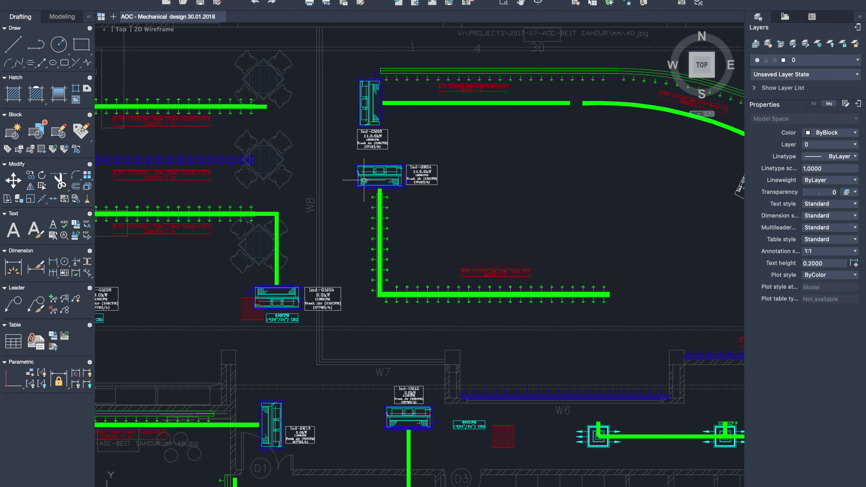
scroll(364, 180, up, 5)
scroll(364, 180, right, 4)
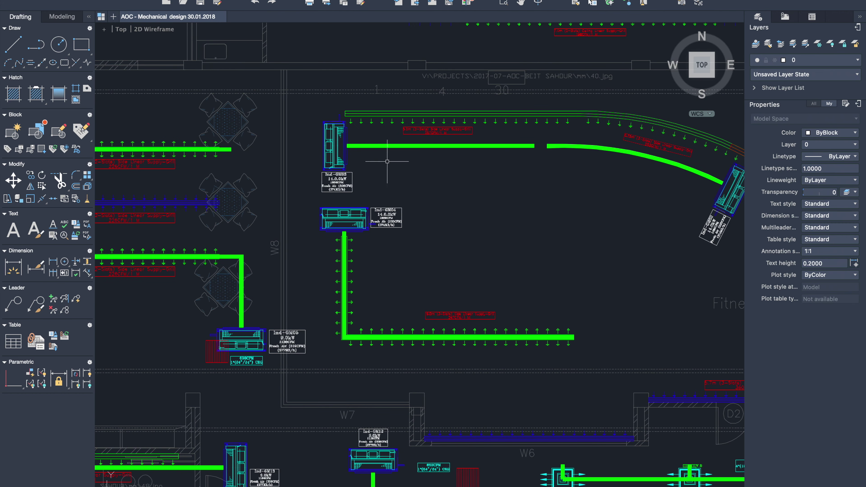
scroll(372, 163, up, 2)
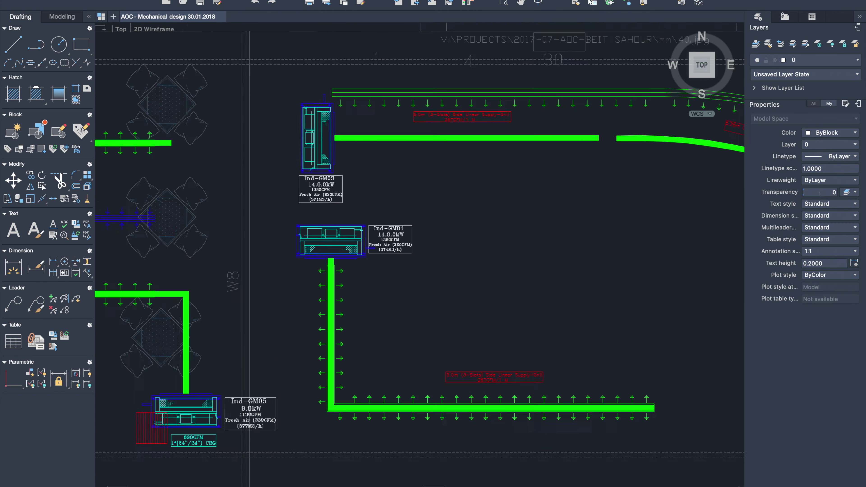
scroll(372, 163, up, 3)
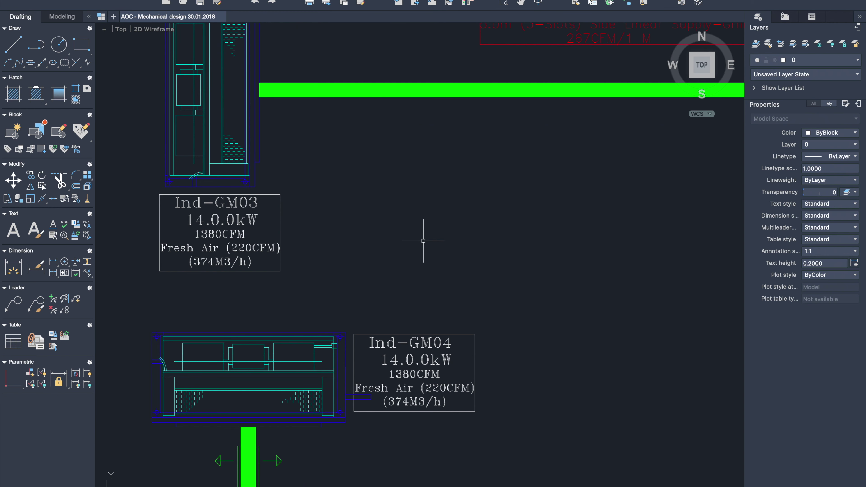
scroll(346, 219, down, 2)
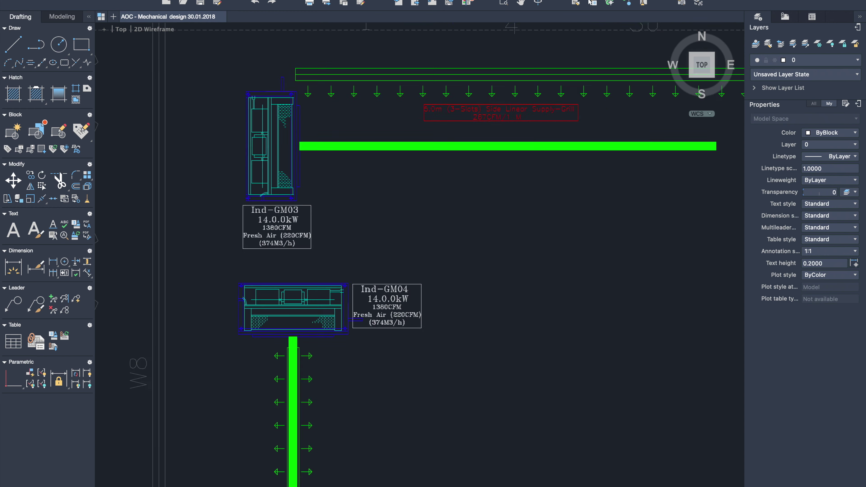
scroll(347, 215, down, 2)
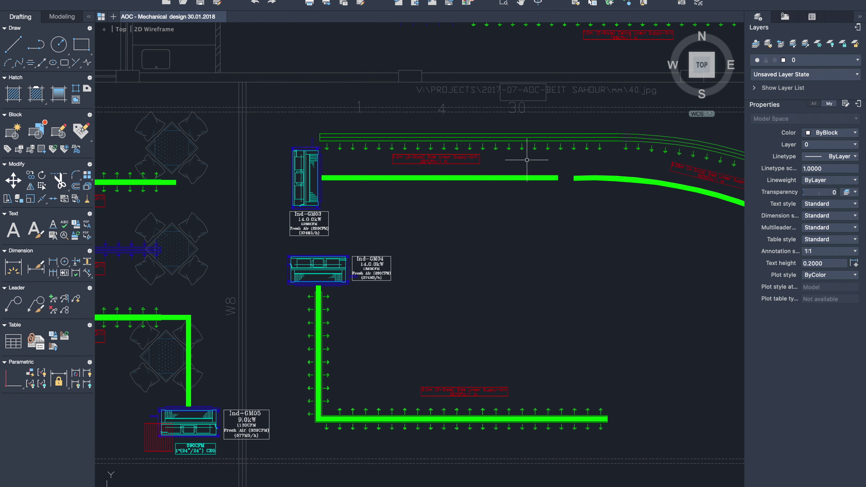
scroll(479, 229, up, 3)
scroll(479, 228, up, 2)
middle_drag(521, 104, 477, 226)
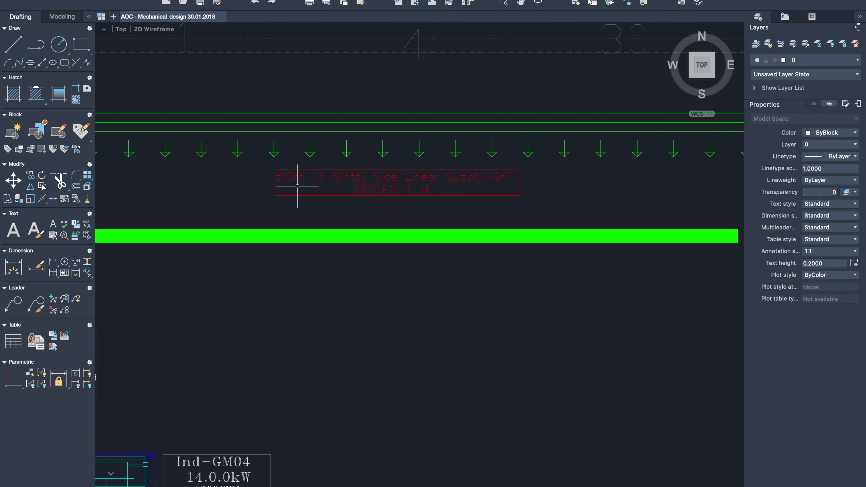
scroll(251, 177, up, 3)
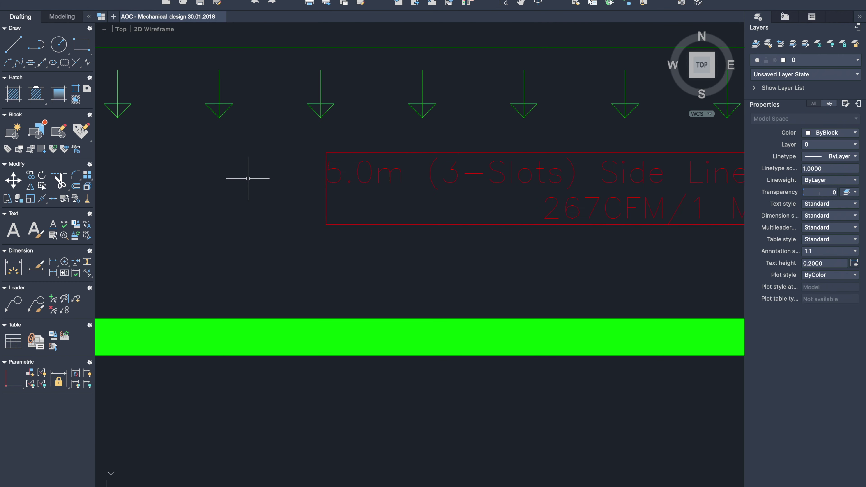
scroll(249, 179, down, 4)
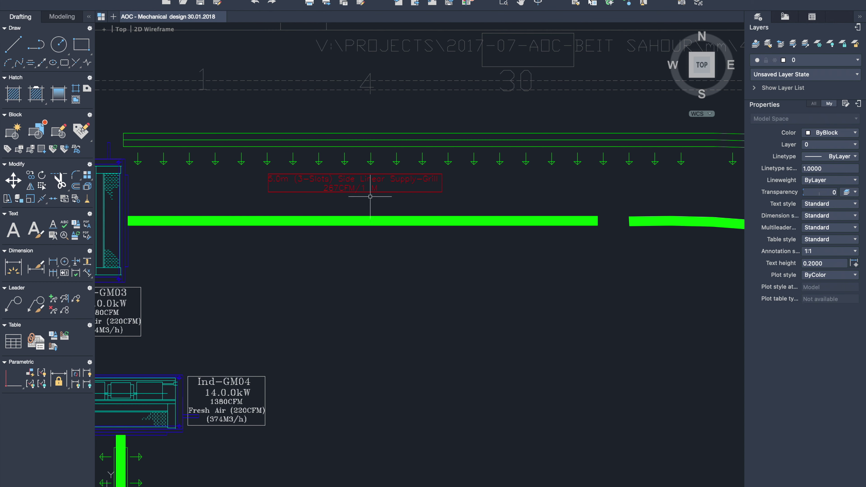
middle_drag(366, 209, 314, 240)
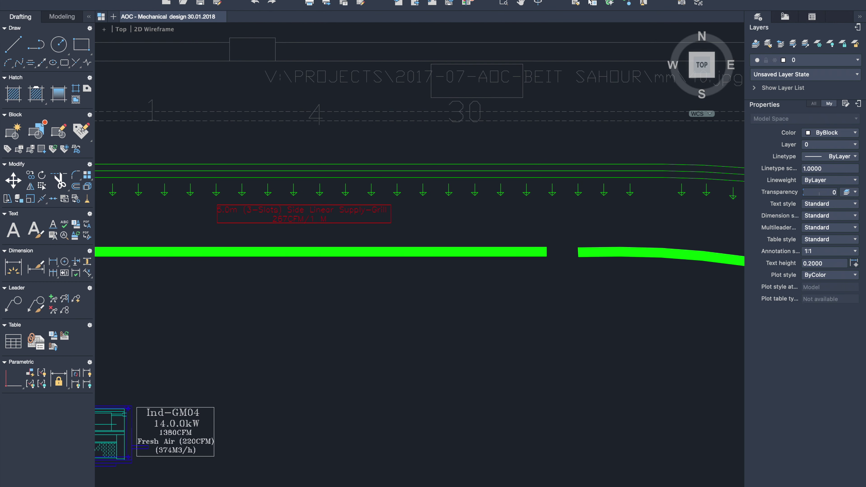
scroll(454, 241, down, 3)
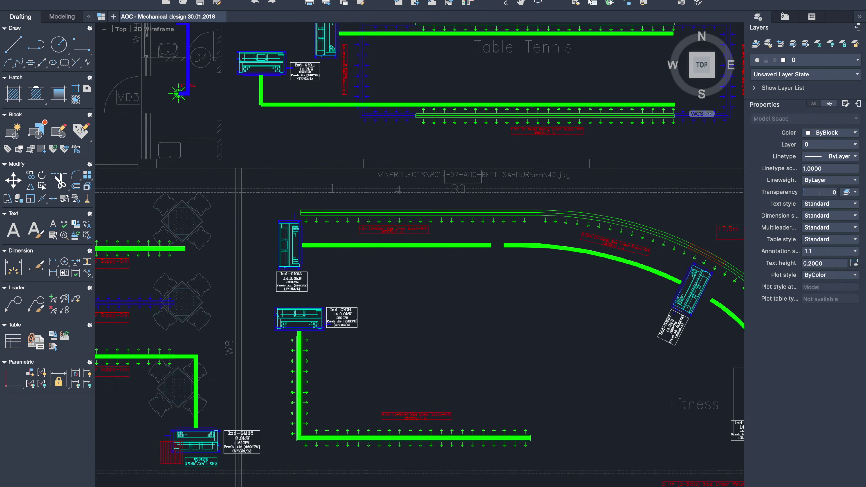
scroll(443, 246, down, 3)
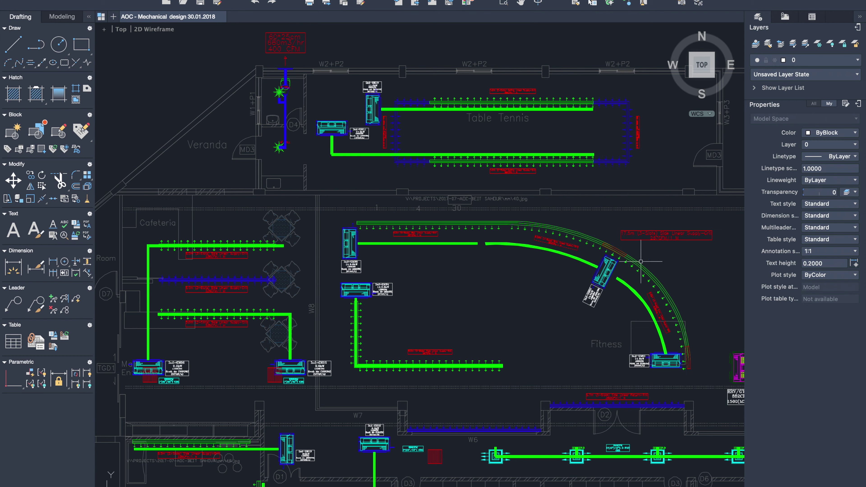
scroll(556, 294, right, 3)
scroll(556, 293, up, 2)
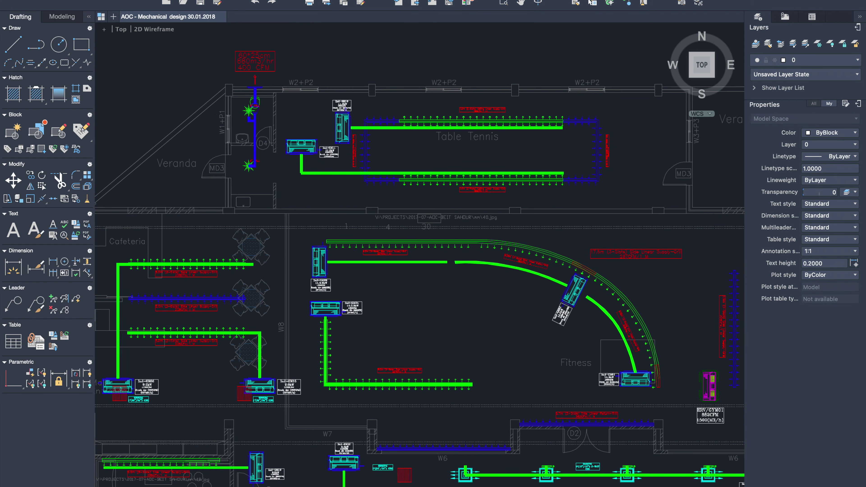
scroll(557, 293, right, 7)
scroll(557, 293, down, 3)
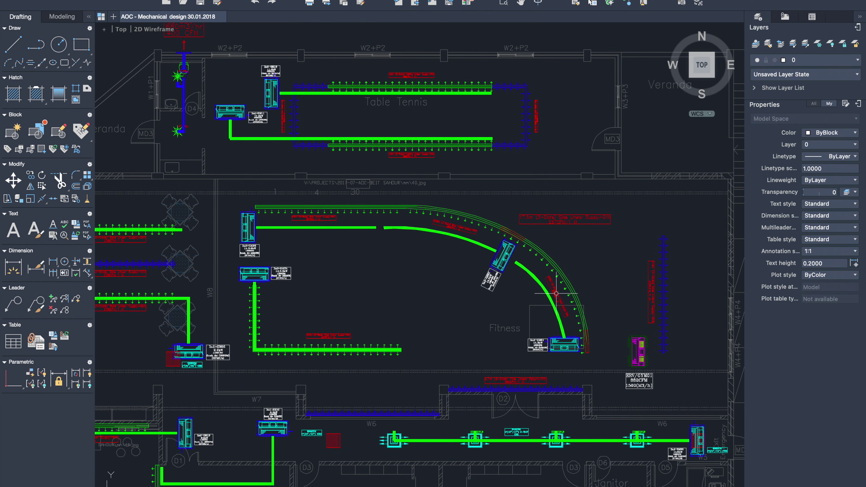
scroll(695, 296, right, 1)
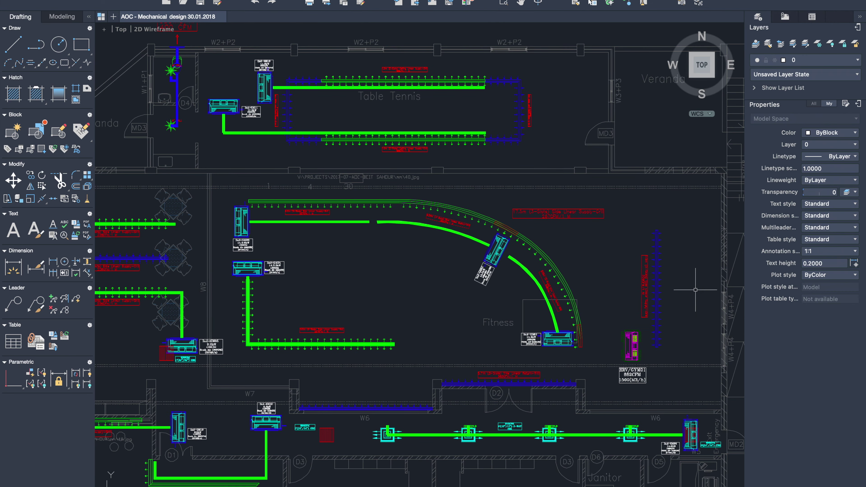
scroll(694, 296, up, 4)
scroll(696, 288, up, 2)
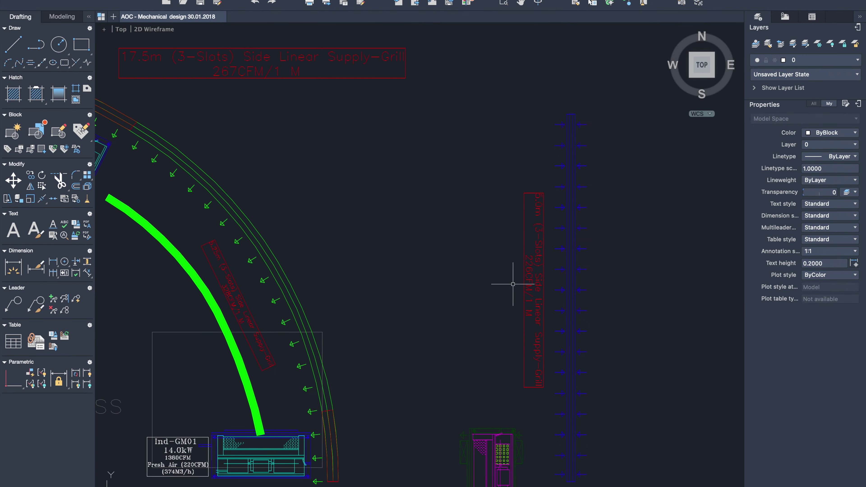
scroll(508, 283, down, 1)
scroll(509, 285, down, 5)
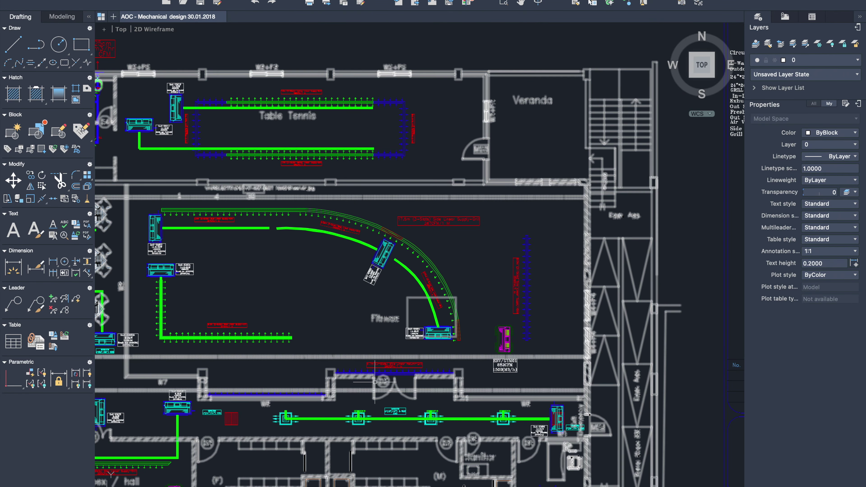
scroll(368, 433, up, 5)
scroll(367, 433, up, 2)
scroll(367, 430, up, 1)
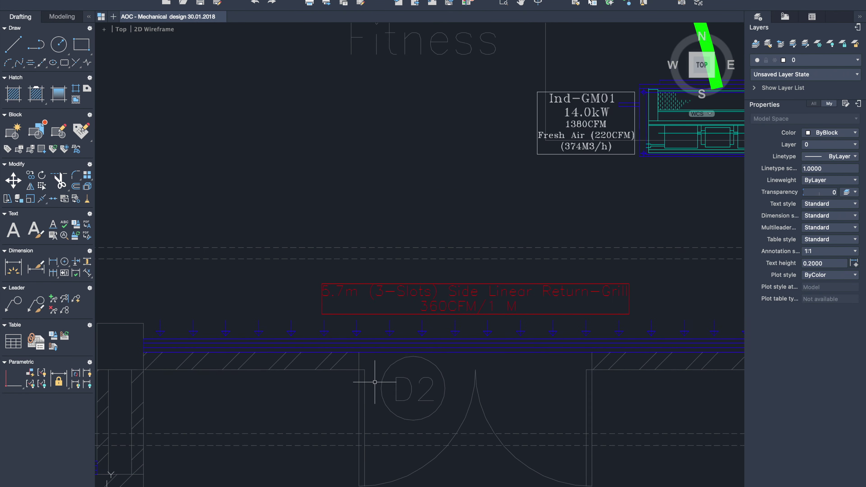
scroll(374, 382, down, 1)
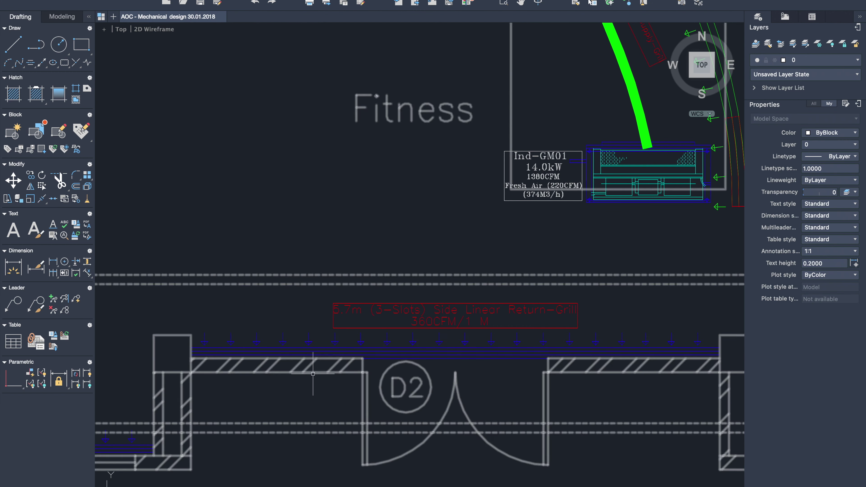
click(294, 351)
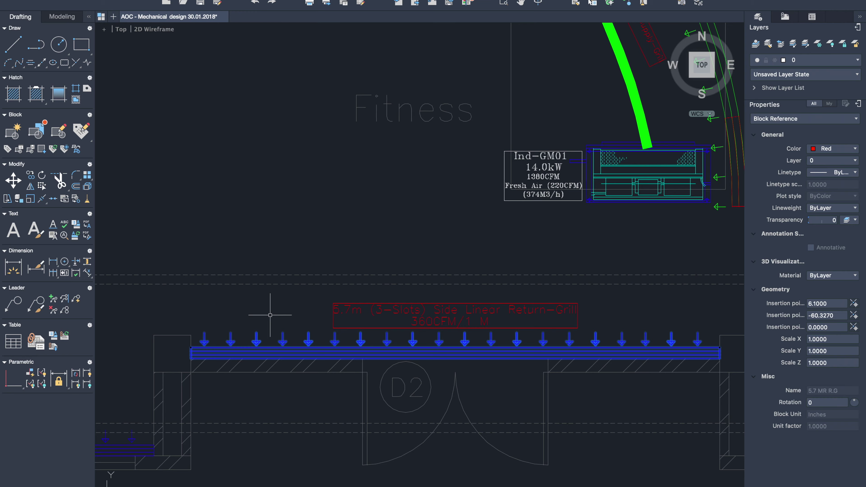
- Zoom to the 8-inch grill diffusers on the lower ducts and add a 6-inch grill to the selection
scroll(270, 315, down, 2)
scroll(270, 315, down, 2)
scroll(270, 315, down, 3)
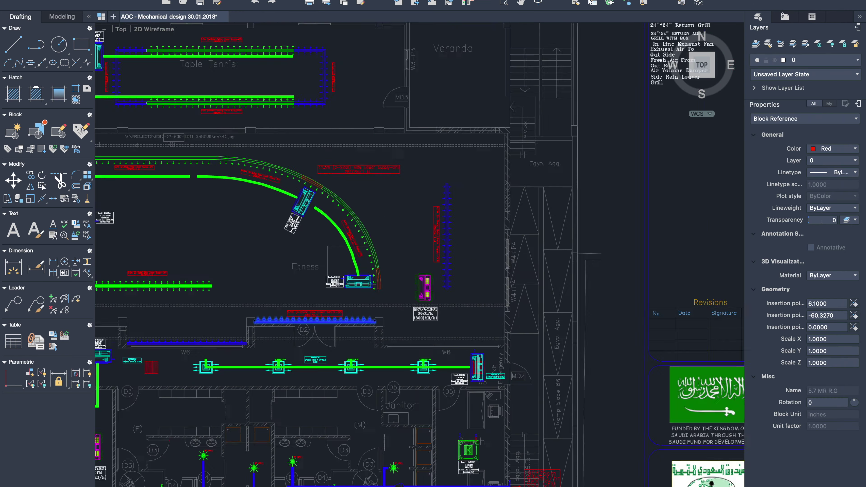
scroll(270, 315, down, 3)
scroll(274, 454, up, 2)
scroll(274, 440, up, 2)
scroll(276, 389, up, 1)
scroll(276, 382, up, 2)
scroll(279, 372, up, 2)
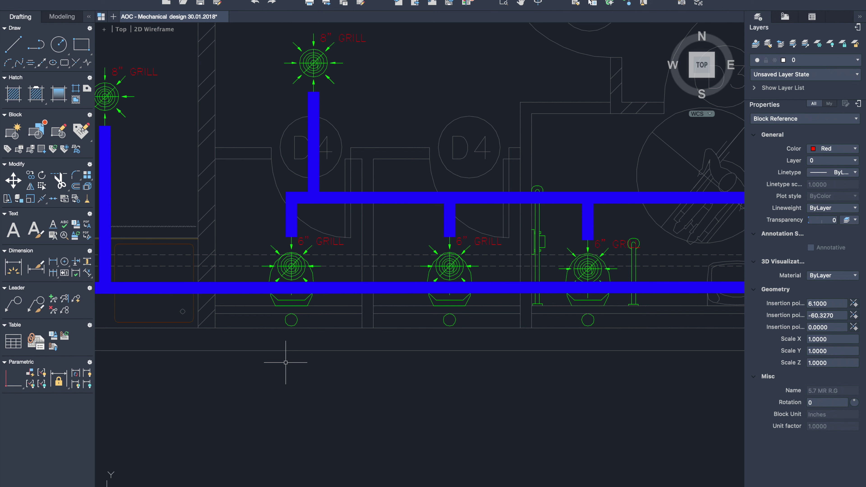
click(295, 267)
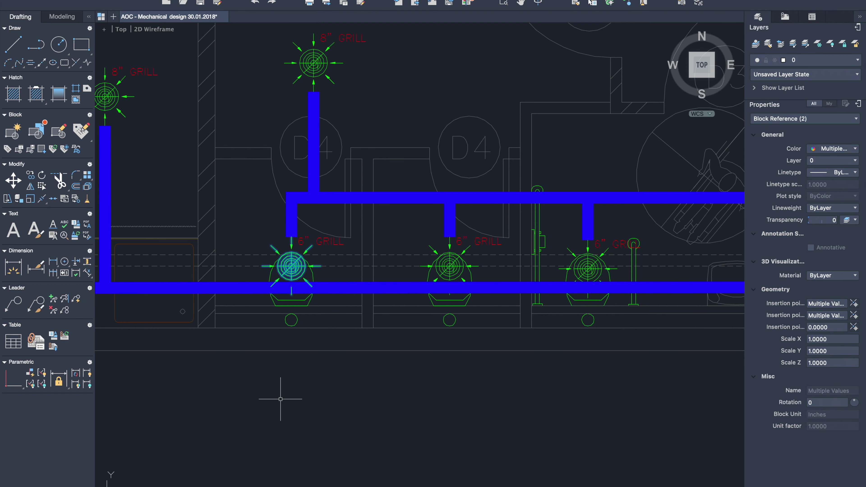
- Zoom to the blue duct ends near Ind-GM08 and add the side louver to the selection
scroll(281, 400, down, 2)
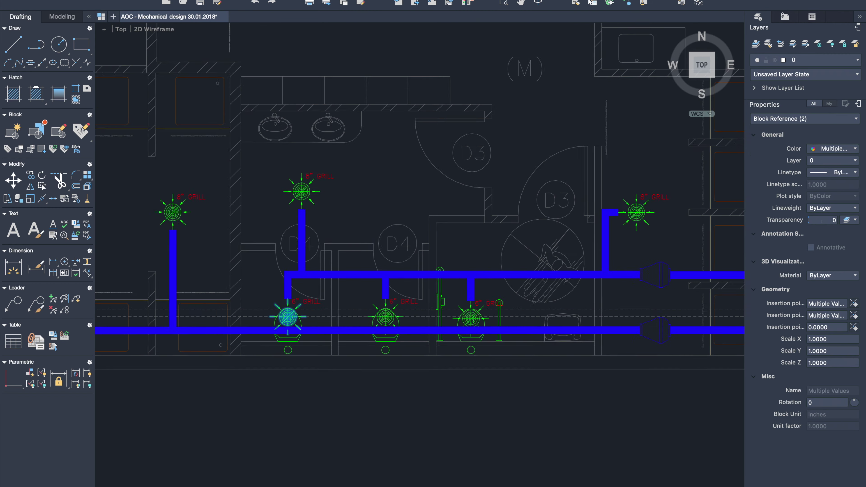
scroll(280, 399, down, 2)
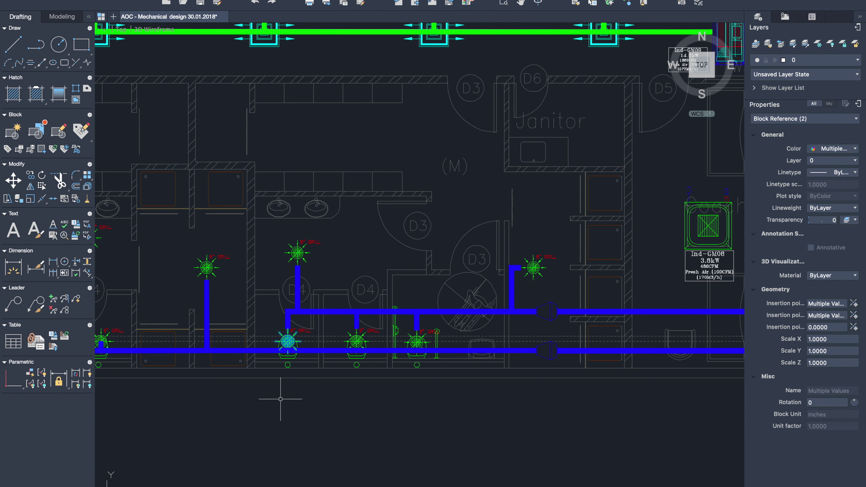
scroll(280, 399, down, 1)
scroll(473, 375, up, 1)
scroll(494, 373, up, 2)
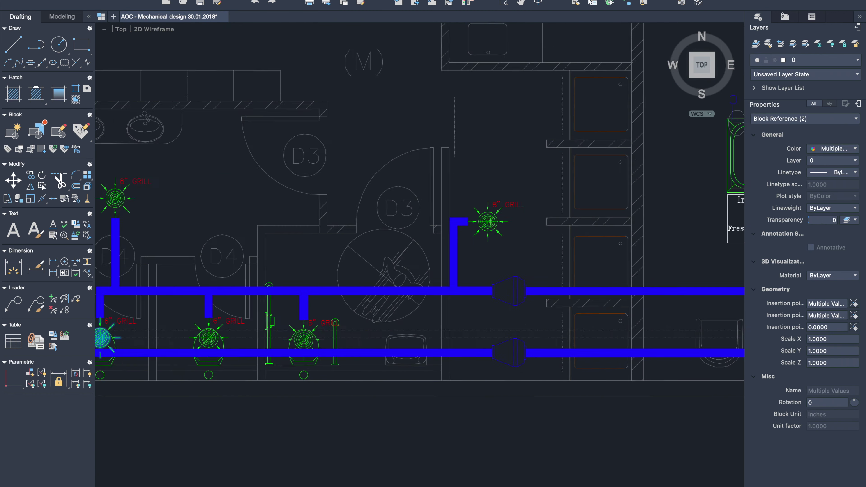
scroll(498, 358, up, 1)
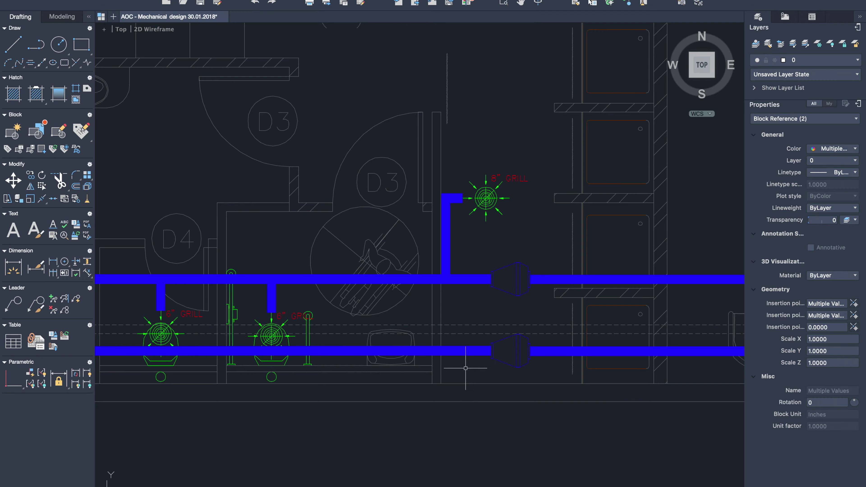
scroll(465, 369, down, 4)
scroll(466, 368, down, 4)
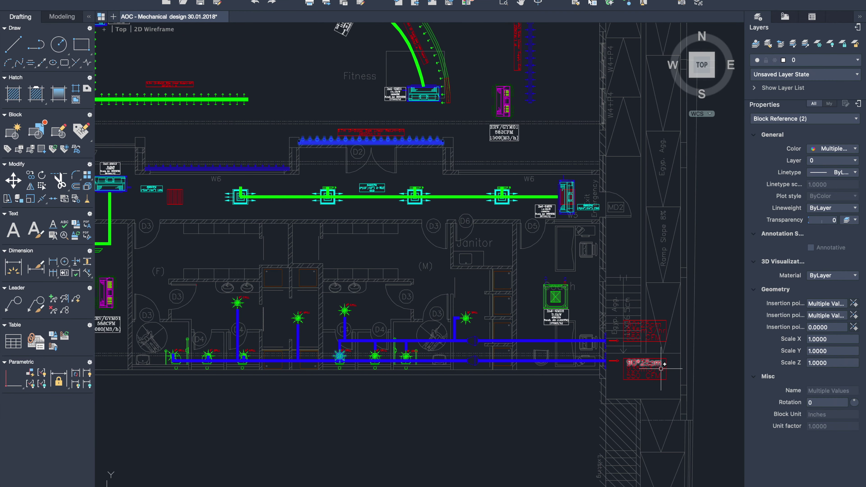
scroll(662, 366, up, 3)
scroll(662, 366, up, 4)
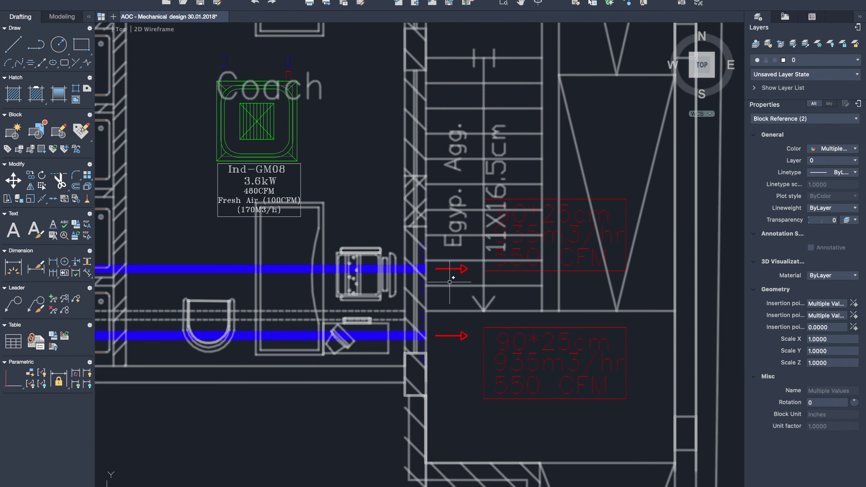
scroll(459, 322, up, 1)
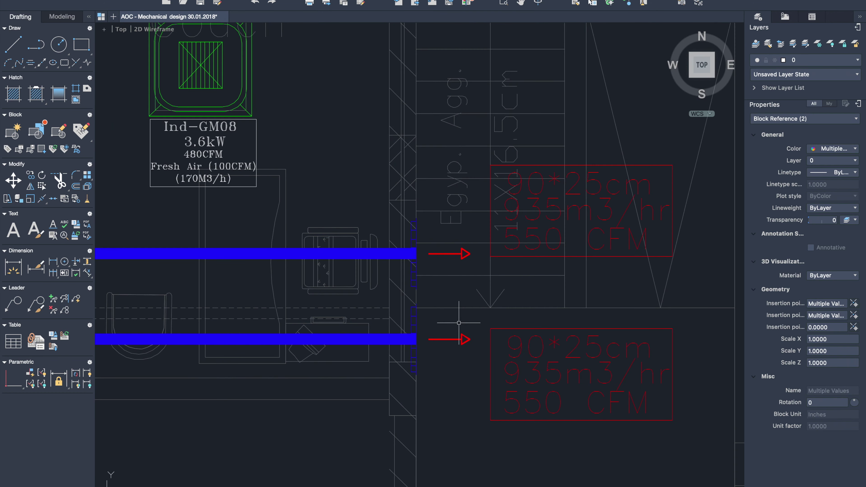
click(412, 315)
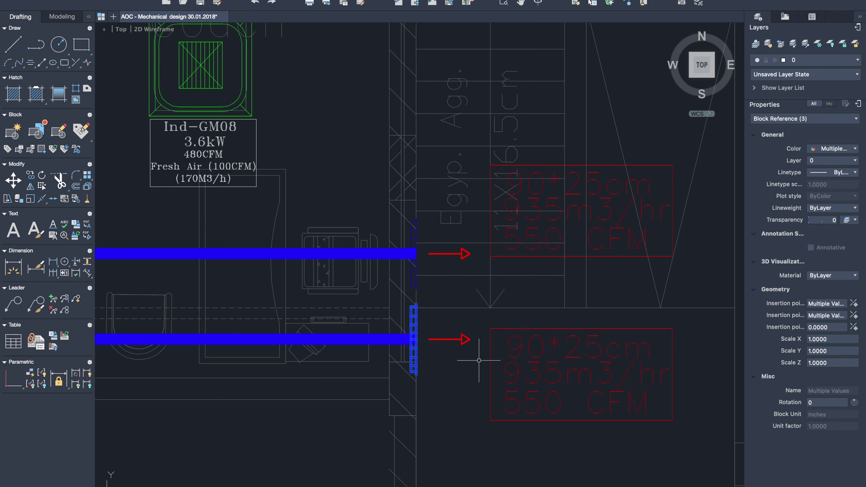
scroll(479, 361, down, 1)
scroll(479, 360, down, 2)
scroll(479, 361, down, 1)
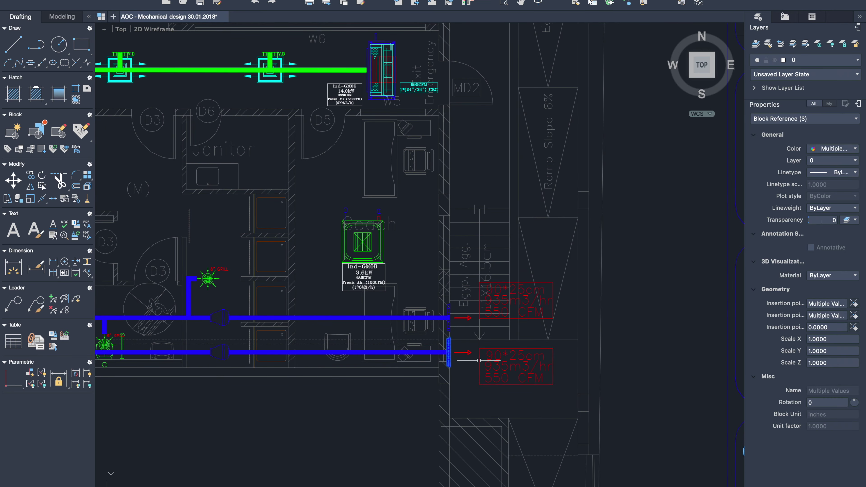
- Pan down past the symbol legend to the Revisions table and the funding note
scroll(479, 360, down, 2)
scroll(479, 360, down, 1)
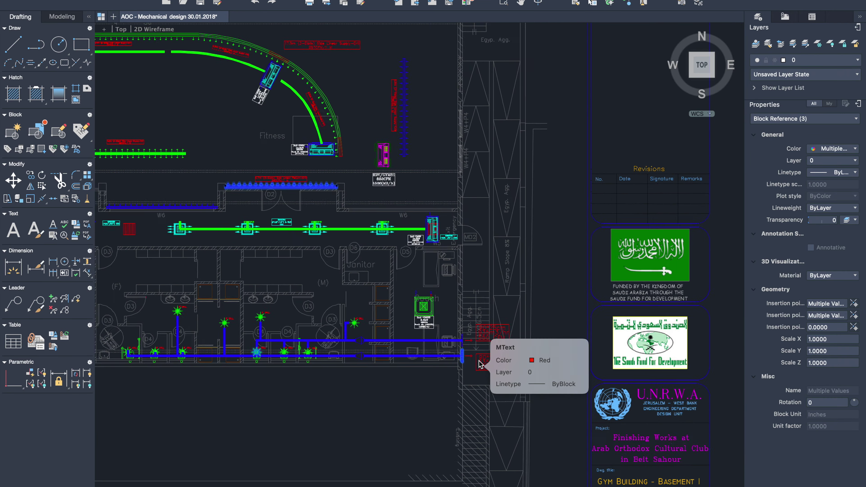
scroll(479, 360, down, 2)
scroll(479, 360, down, 1)
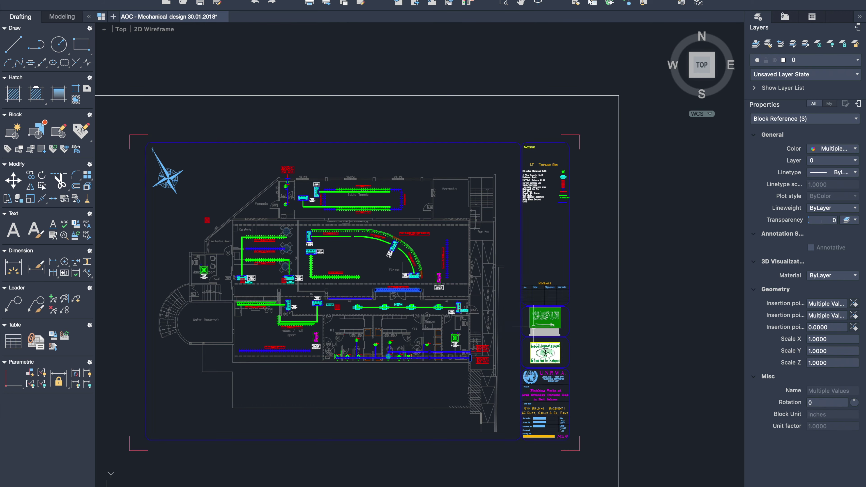
scroll(556, 176, up, 2)
scroll(557, 175, up, 3)
scroll(557, 177, up, 1)
scroll(557, 177, up, 3)
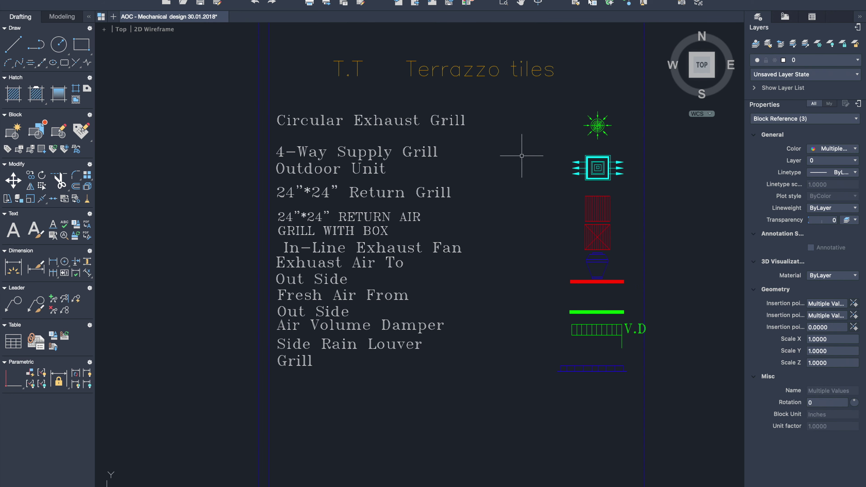
scroll(518, 161, down, 1)
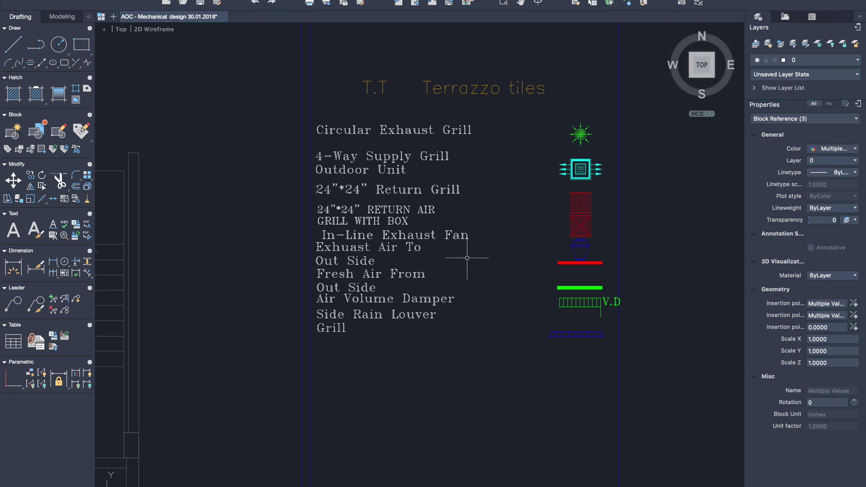
scroll(467, 258, up, 2)
scroll(466, 258, up, 1)
scroll(467, 258, down, 3)
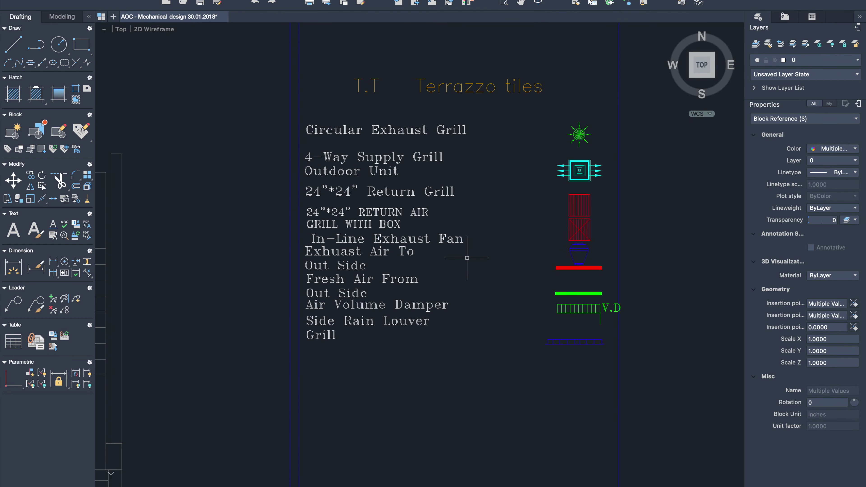
scroll(467, 258, down, 2)
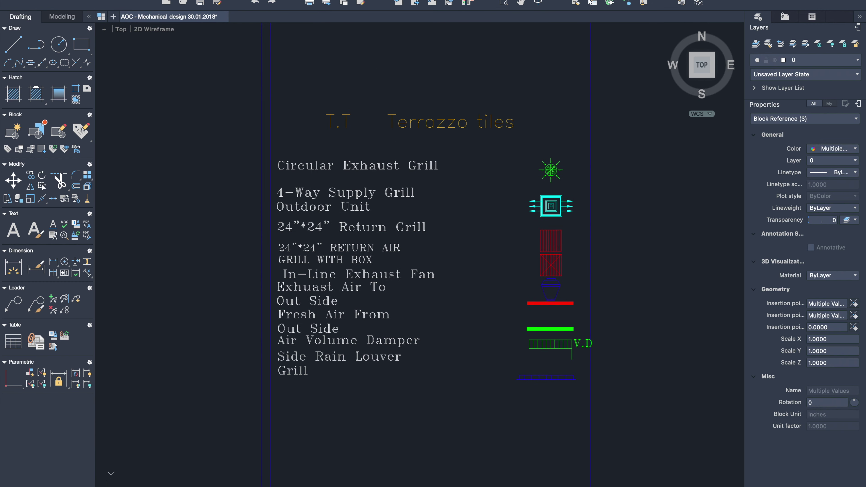
scroll(470, 254, up, 2)
middle_drag(469, 254, 440, 108)
middle_drag(440, 273, 442, 41)
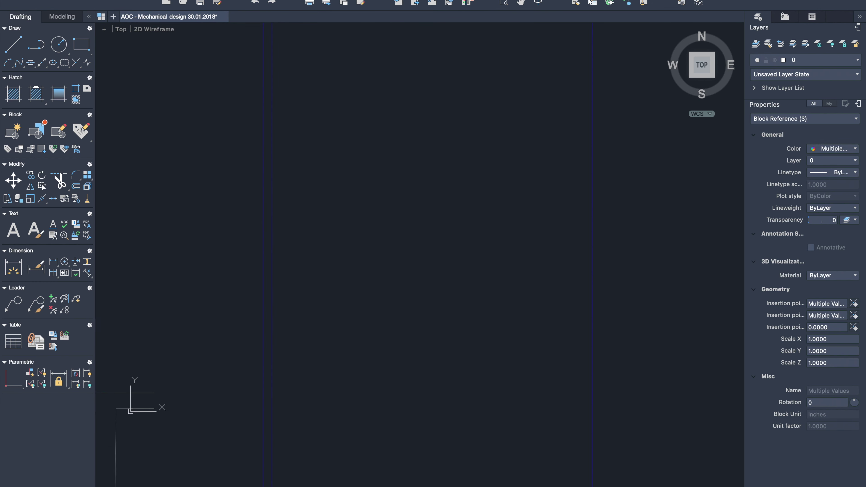
middle_drag(440, 375, 443, 176)
mouse_move(440, 285)
middle_down()
mouse_move(445, 142)
mouse_move(432, 119)
middle_up()
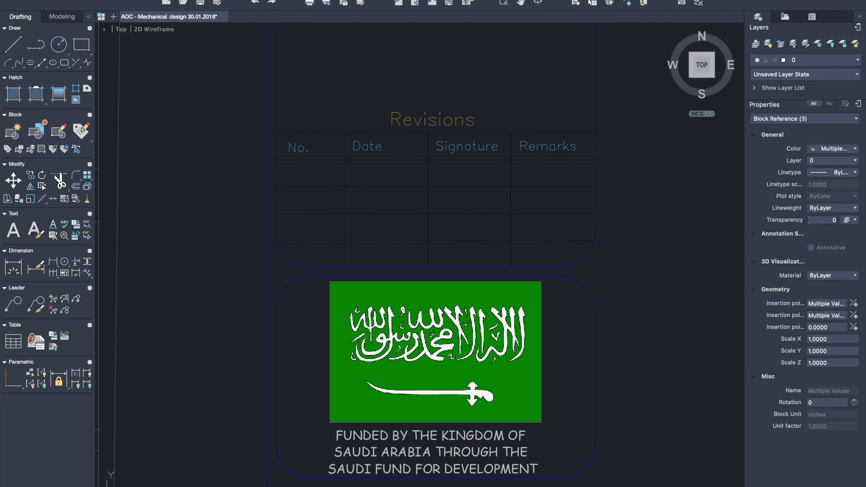
- Scroll down to the M49 title block and clear the accidental logo selection with Esc
scroll(347, 108, down, 2)
scroll(347, 107, down, 4)
scroll(347, 107, down, 5)
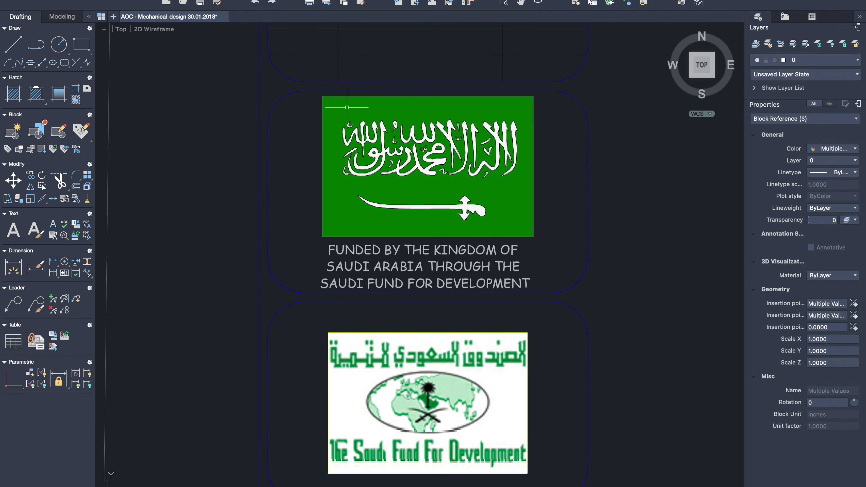
click(302, 167)
scroll(309, 165, down, 5)
scroll(309, 165, down, 2)
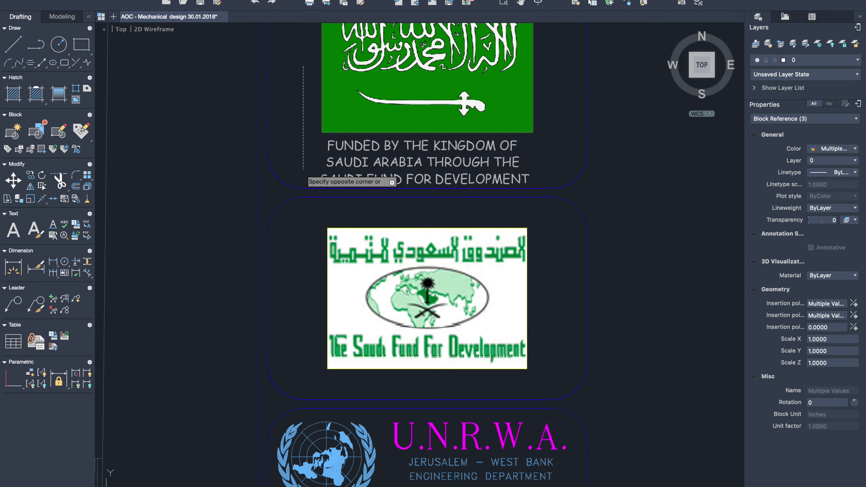
scroll(309, 165, down, 5)
scroll(309, 165, down, 4)
scroll(310, 165, down, 1)
scroll(310, 165, down, 3)
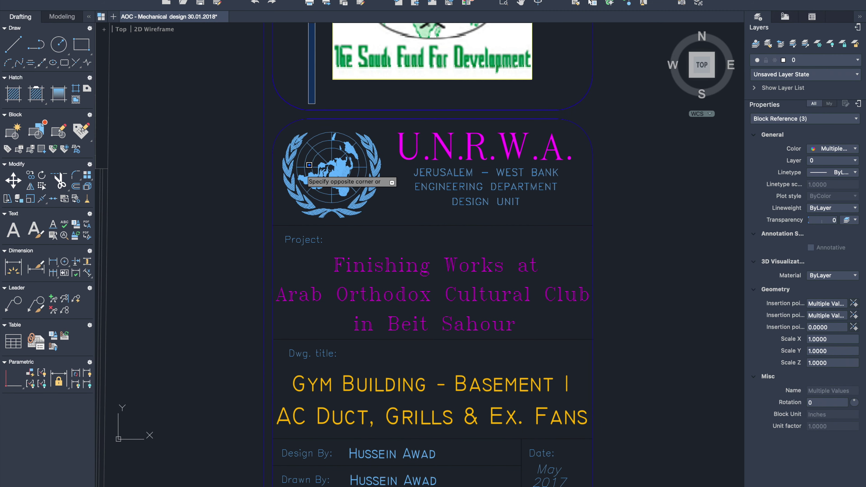
scroll(309, 165, down, 3)
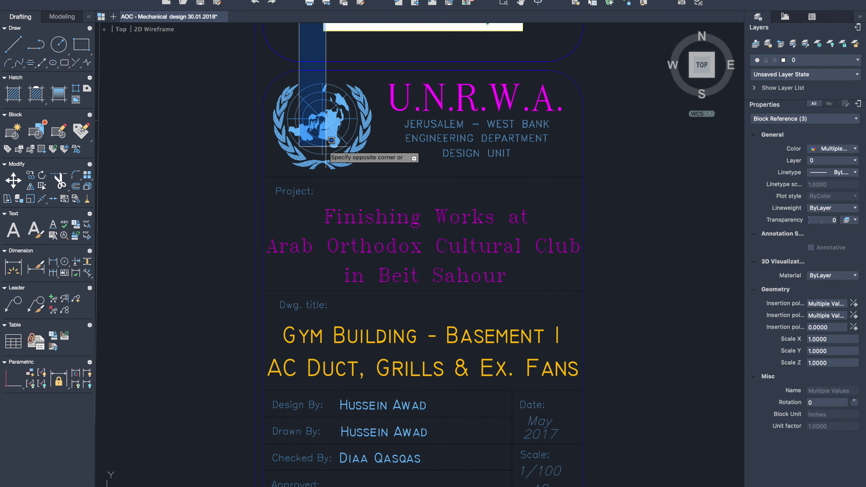
click(351, 128)
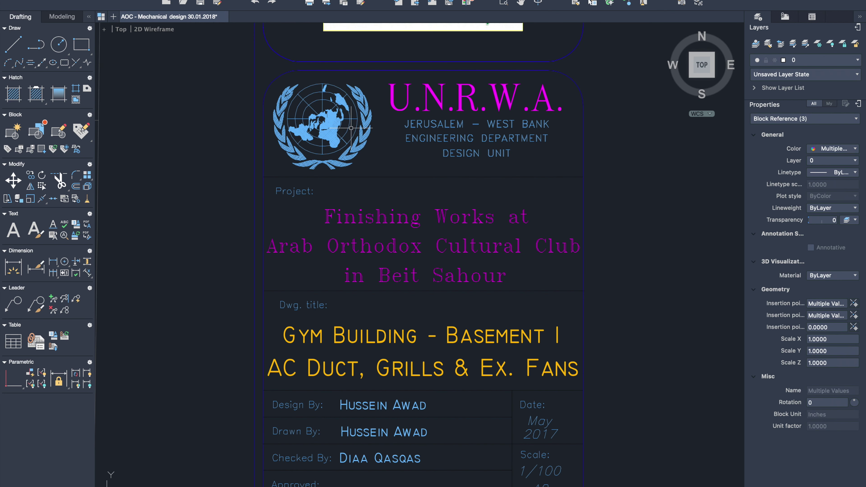
key(Escape)
scroll(238, 163, up, 2)
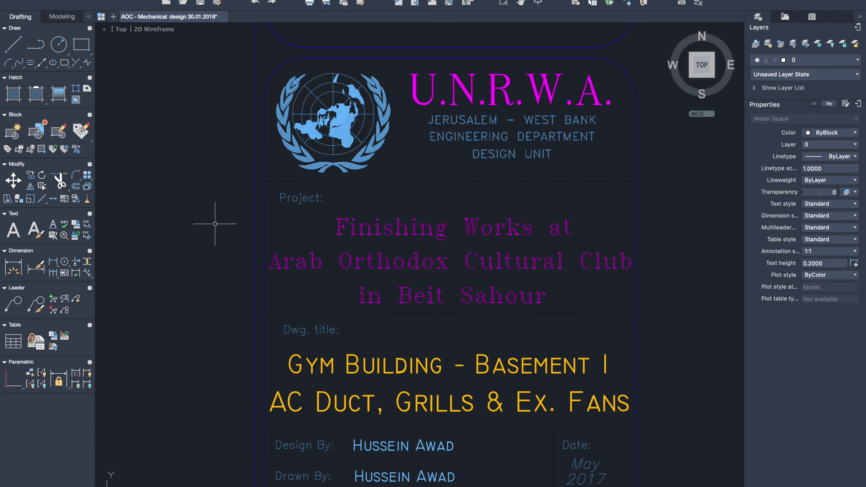
scroll(214, 223, down, 1)
scroll(215, 224, down, 2)
scroll(215, 224, down, 2)
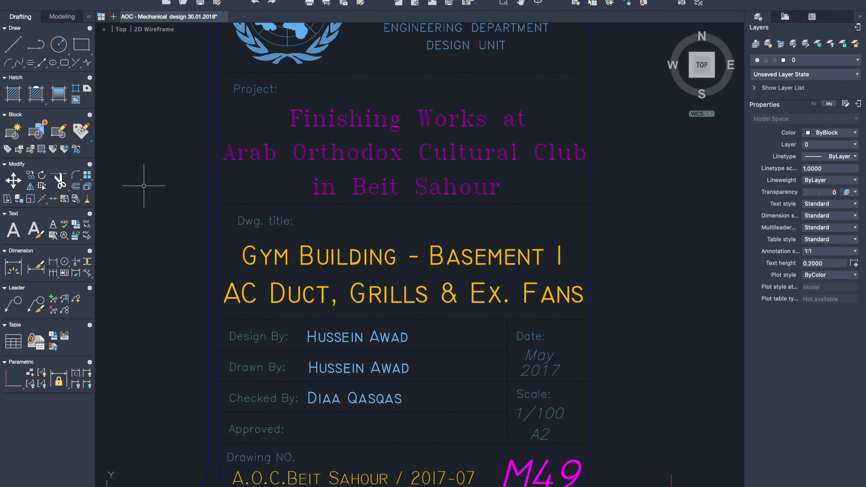
scroll(143, 185, down, 1)
scroll(144, 186, down, 2)
scroll(144, 185, down, 2)
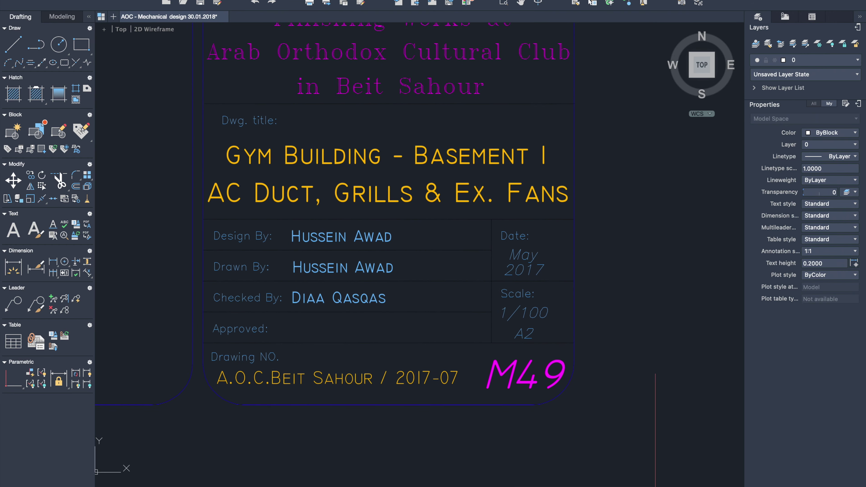
scroll(144, 186, down, 1)
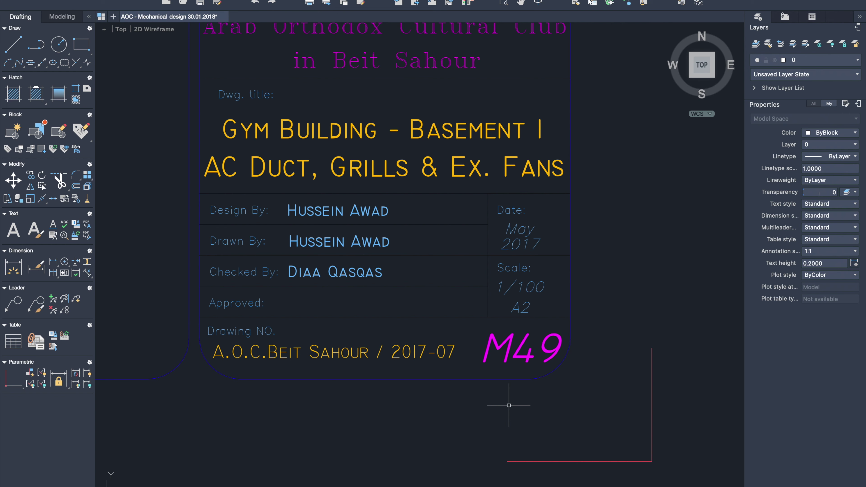
scroll(509, 405, down, 1)
- Zoom out to the sheet grid, then into the neighbouring basement sheet around unit W5
scroll(509, 405, down, 3)
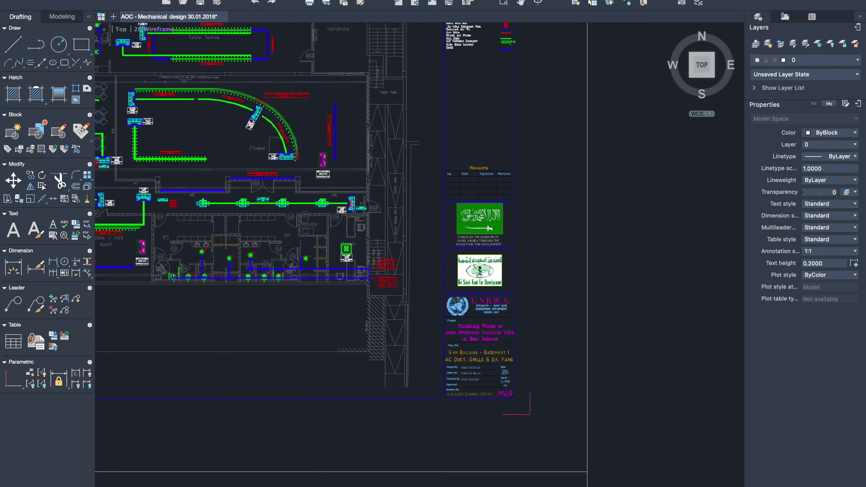
scroll(509, 406, down, 3)
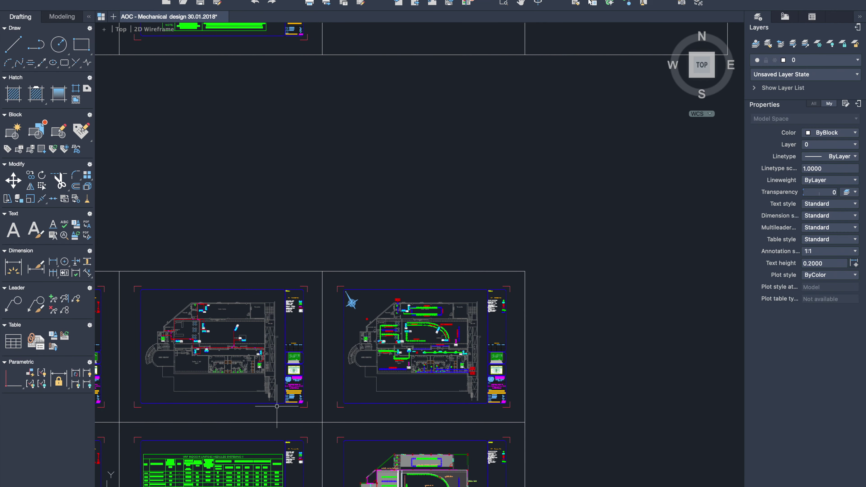
scroll(277, 406, up, 1)
scroll(277, 406, up, 2)
scroll(277, 406, up, 2)
scroll(277, 406, up, 1)
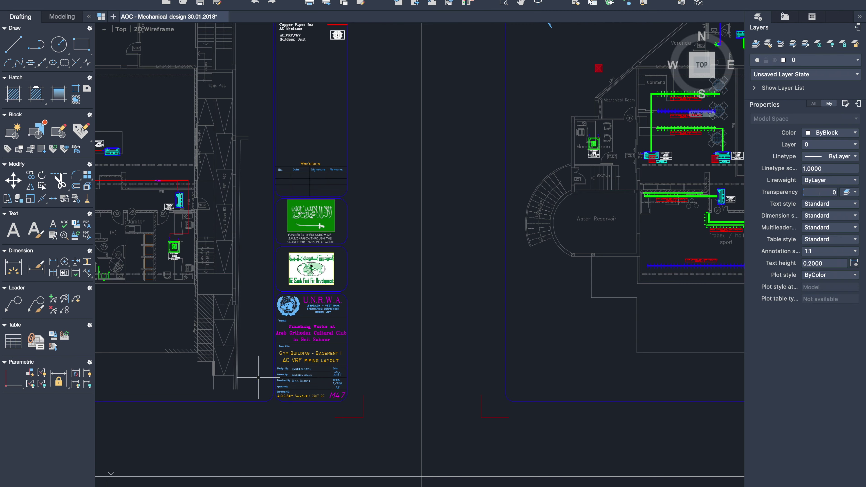
scroll(158, 196, up, 3)
scroll(157, 196, up, 2)
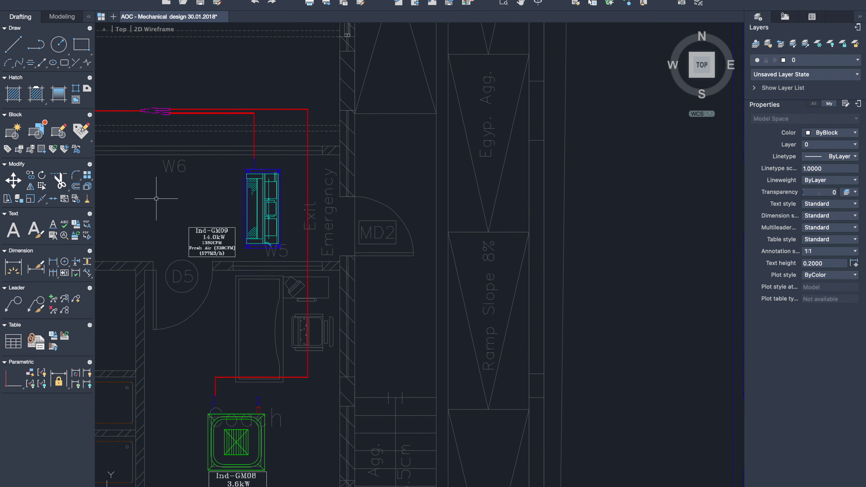
- Zoom onto the M47 AC VRF piping title block, then back out to the sheet grid
scroll(187, 133, down, 1)
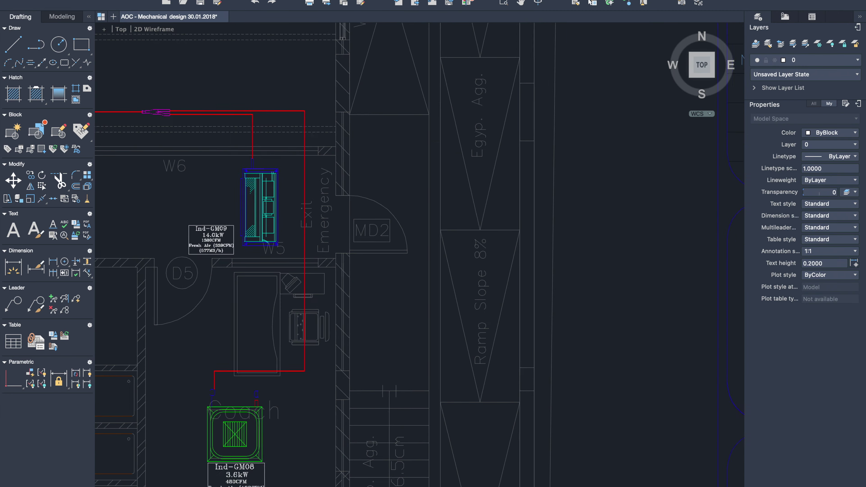
scroll(188, 135, down, 2)
scroll(164, 84, down, 2)
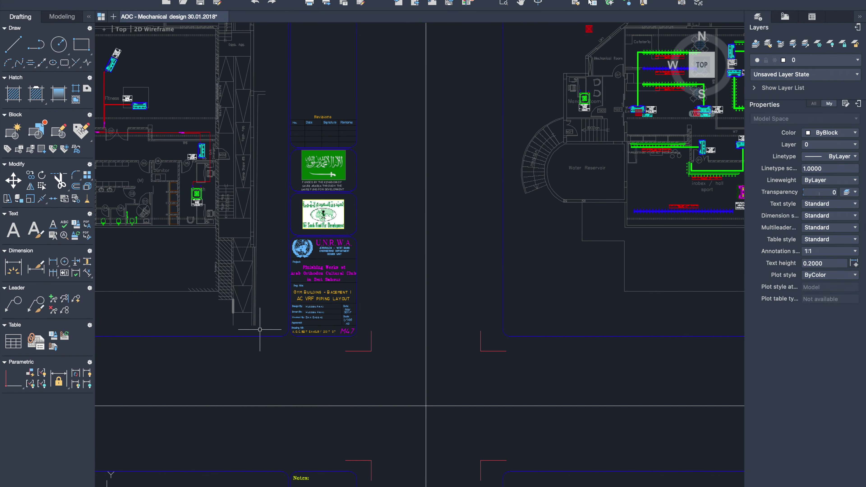
scroll(277, 324, up, 3)
scroll(278, 324, up, 1)
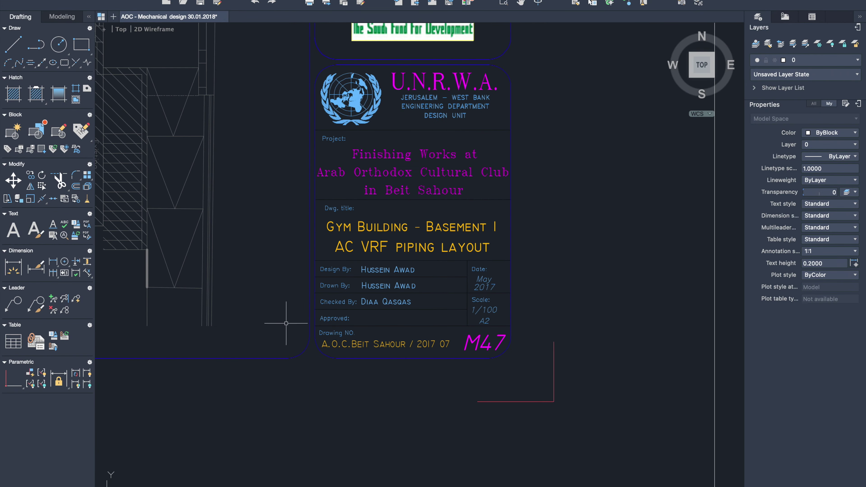
scroll(287, 309, up, 1)
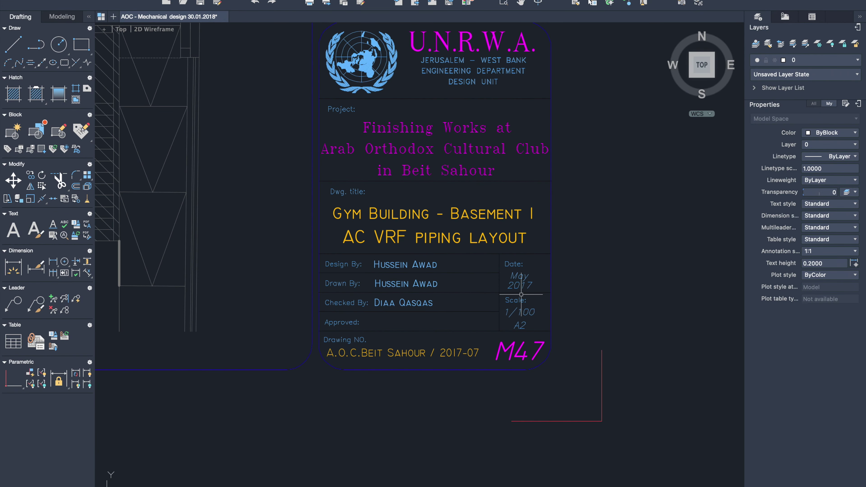
scroll(478, 268, up, 1)
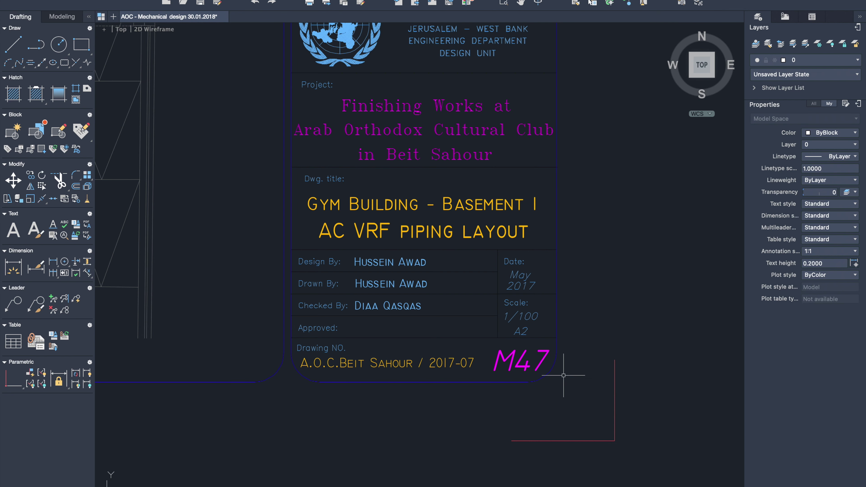
scroll(563, 376, down, 2)
- Zoom and pan across the GYM, COURT and DETAILS sheet rows, settling on the M36 Drainage Details sheet
scroll(563, 376, down, 3)
scroll(559, 376, down, 2)
scroll(621, 438, down, 5)
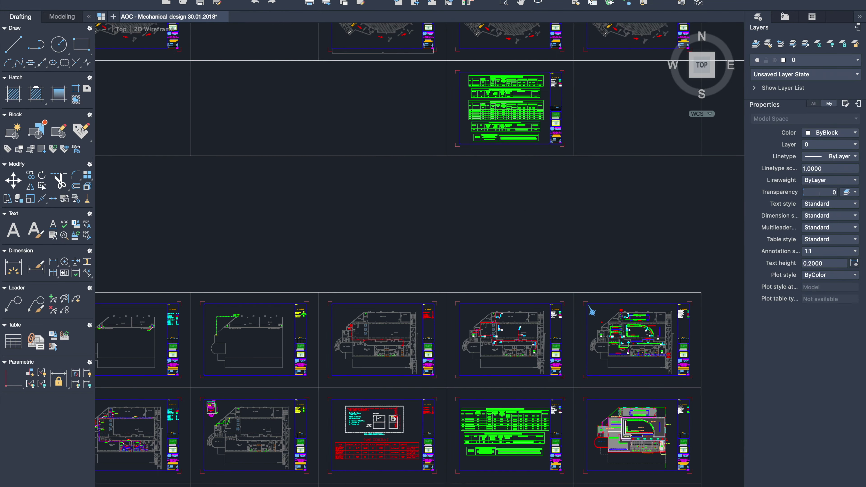
scroll(579, 368, down, 2)
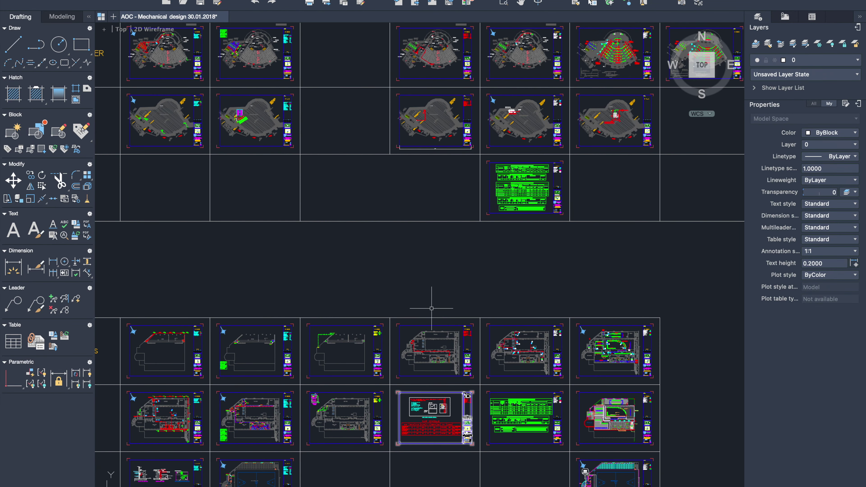
scroll(423, 283, down, 1)
scroll(423, 283, down, 1)
scroll(424, 427, up, 1)
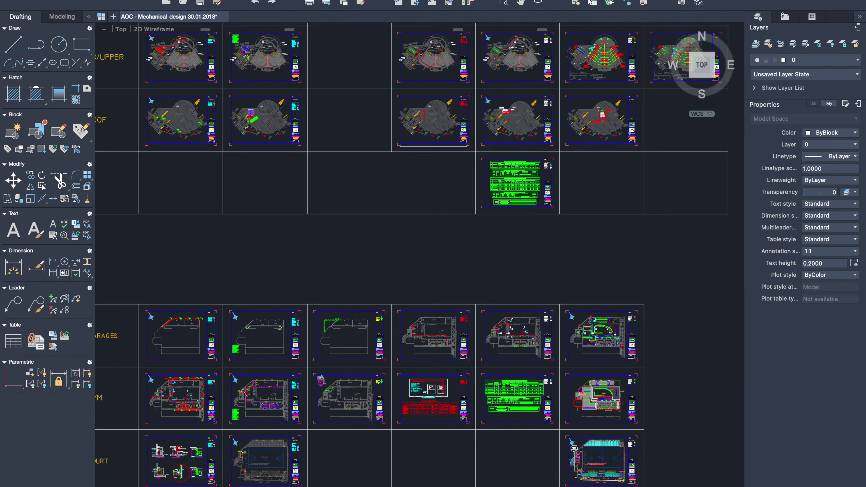
scroll(429, 376, up, 1)
scroll(430, 341, down, 3)
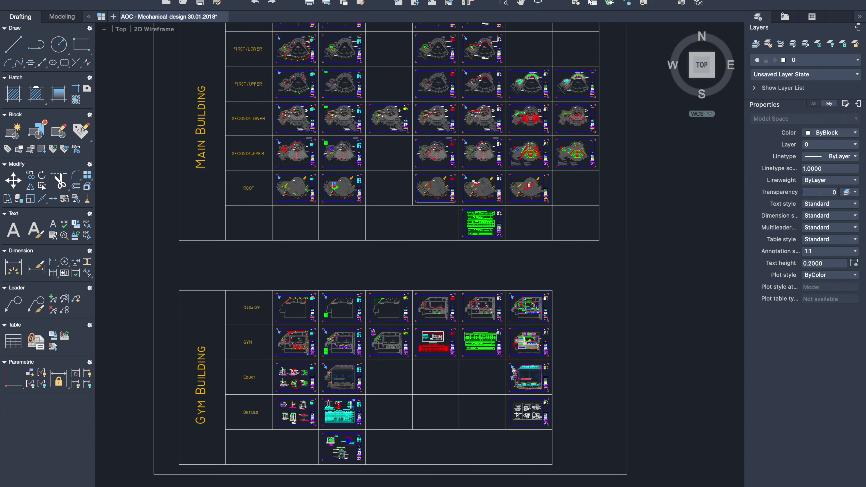
scroll(293, 424, up, 1)
scroll(287, 423, up, 4)
scroll(286, 423, up, 5)
scroll(286, 423, up, 1)
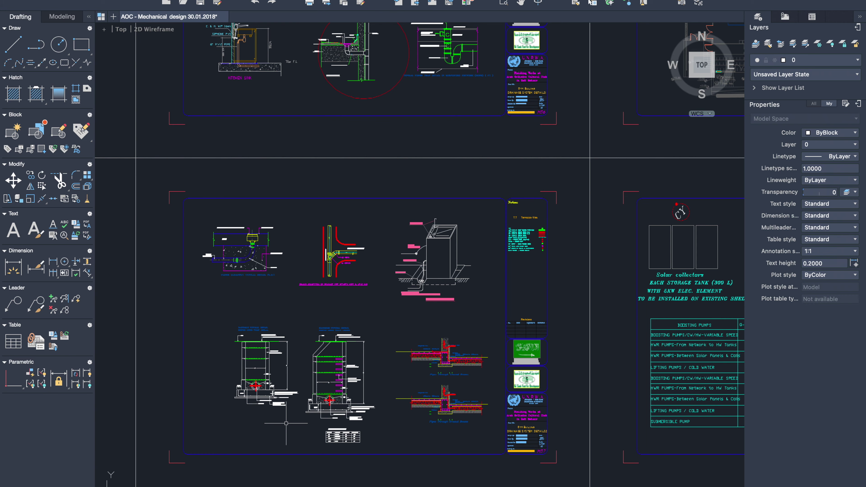
scroll(286, 424, down, 3)
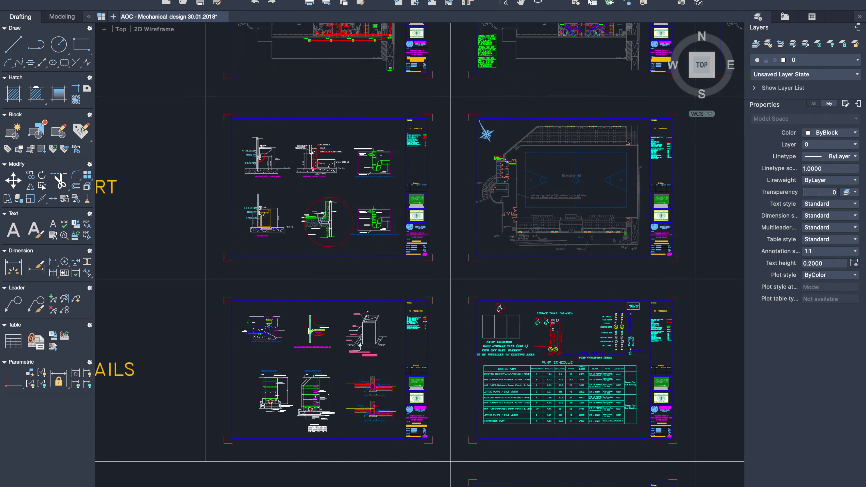
scroll(286, 424, down, 1)
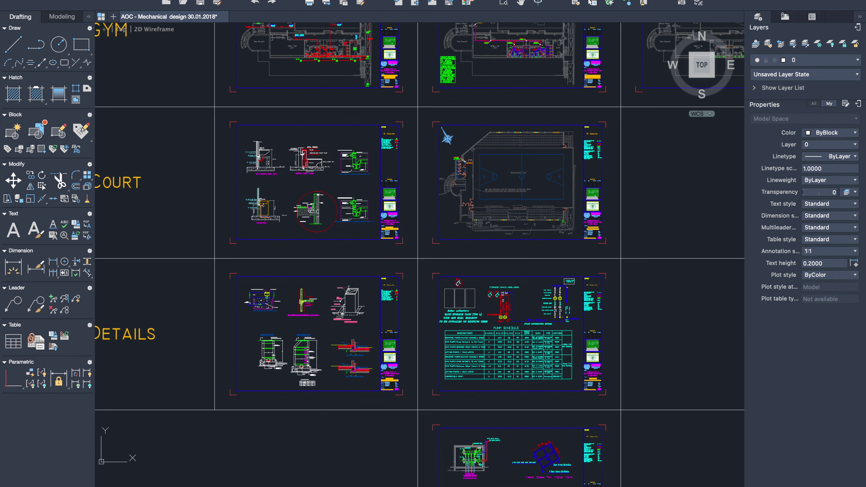
scroll(286, 423, down, 5)
scroll(286, 423, right, 2)
scroll(288, 422, down, 3)
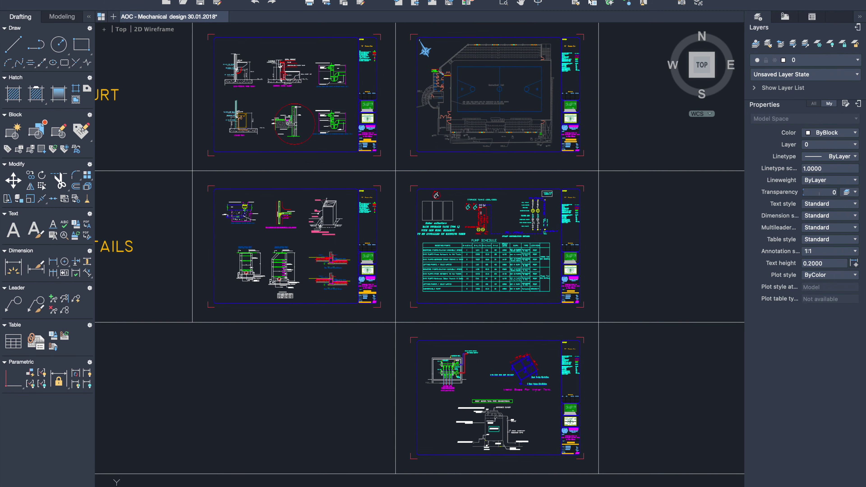
scroll(287, 423, up, 4)
scroll(287, 423, left, 2)
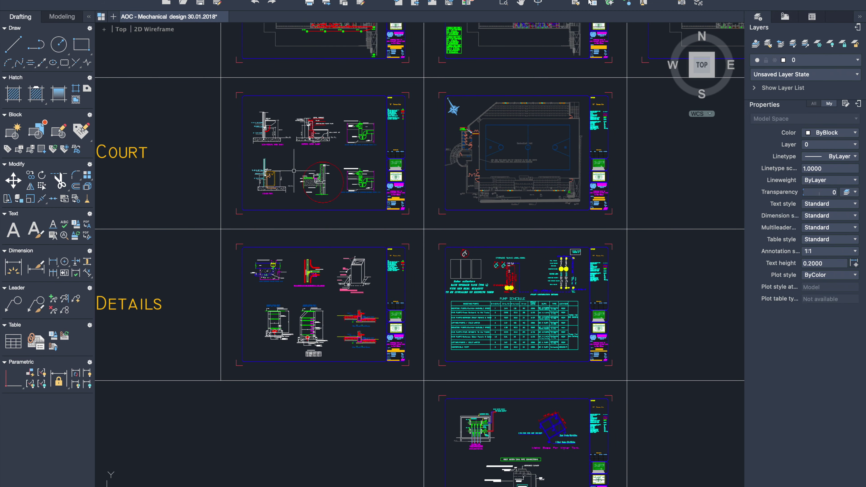
scroll(294, 171, up, 4)
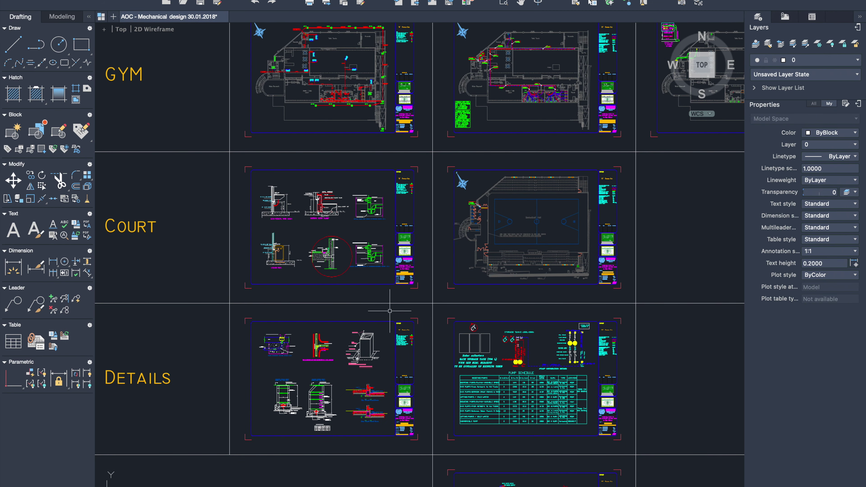
scroll(390, 291, up, 3)
- Zoom into the M36 title block and pan to show the full floor trap detail
scroll(390, 292, up, 3)
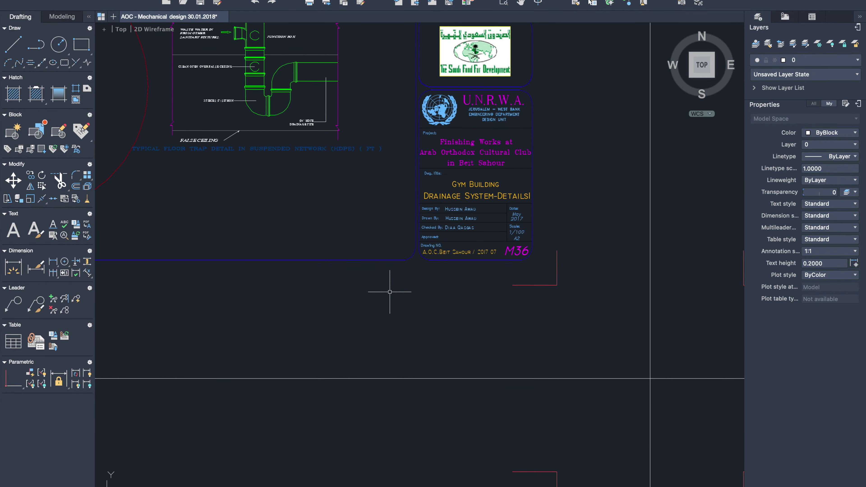
mouse_move(390, 292)
middle_down()
mouse_move(450, 352)
mouse_move(514, 393)
middle_up()
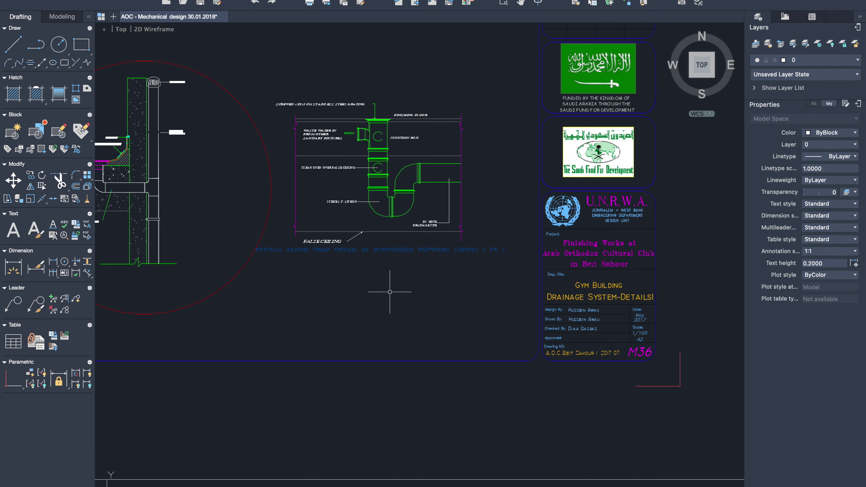
scroll(465, 278, left, 5)
scroll(464, 278, up, 2)
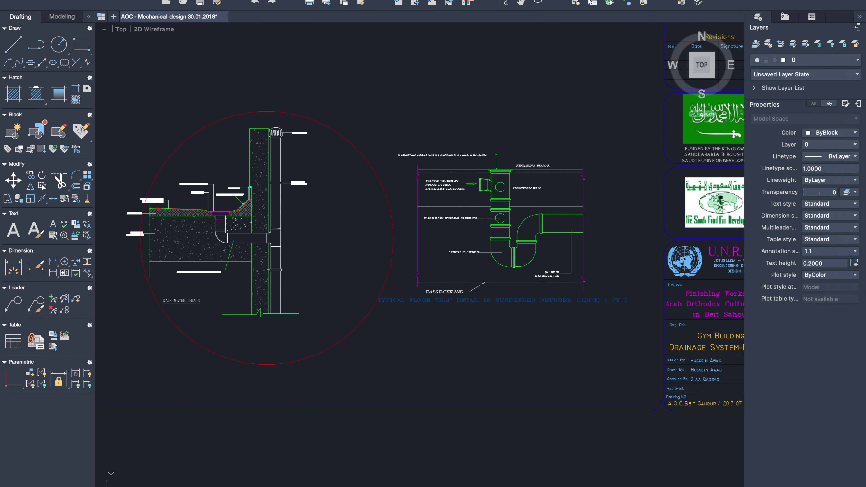
- Adjust the view around M36 to show the rain water drain and suspended-network floor trap details
scroll(499, 333, right, 4)
scroll(499, 333, down, 1)
scroll(607, 324, right, 3)
scroll(607, 325, down, 1)
scroll(607, 324, right, 1)
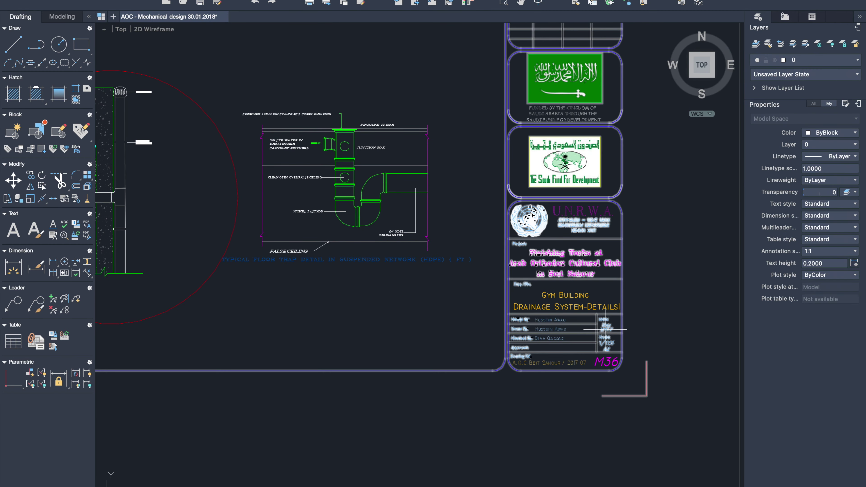
scroll(607, 324, up, 2)
scroll(601, 328, up, 3)
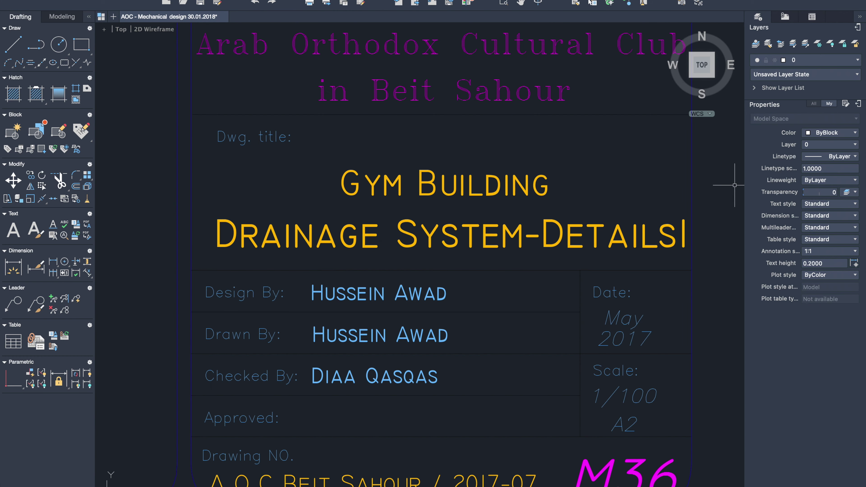
scroll(719, 250, down, 5)
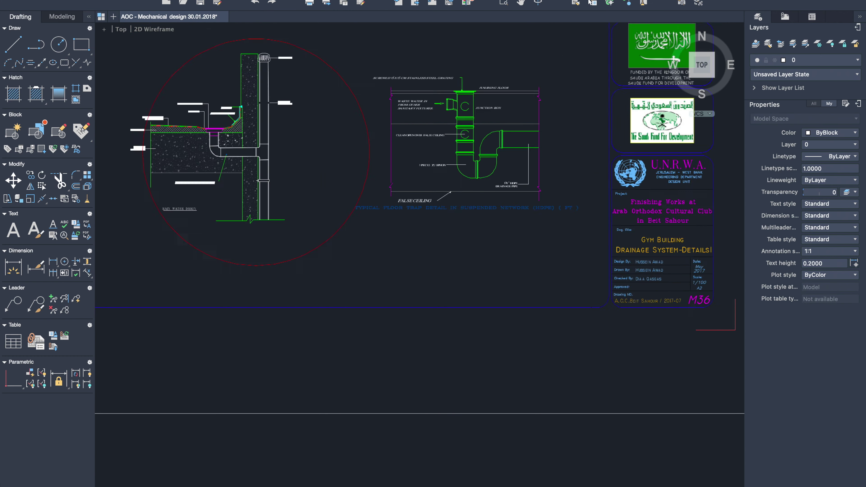
scroll(656, 204, down, 3)
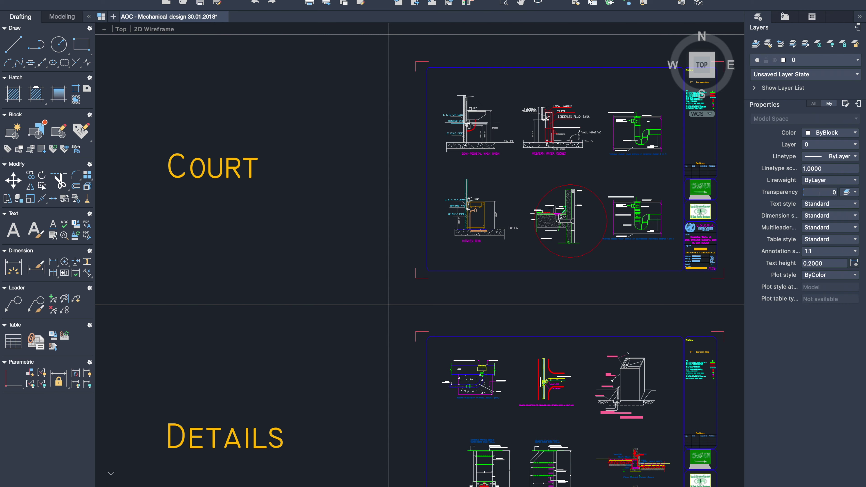
- Zoom onto the semi-pedestal wash basin detail and select, then deselect, its countertop slab
scroll(466, 121, up, 5)
scroll(474, 143, up, 1)
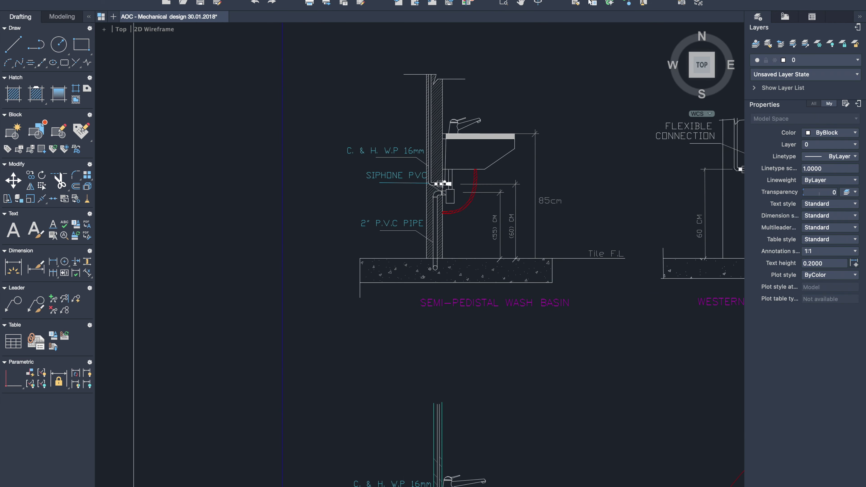
scroll(433, 218, up, 2)
scroll(466, 121, up, 2)
scroll(466, 122, down, 3)
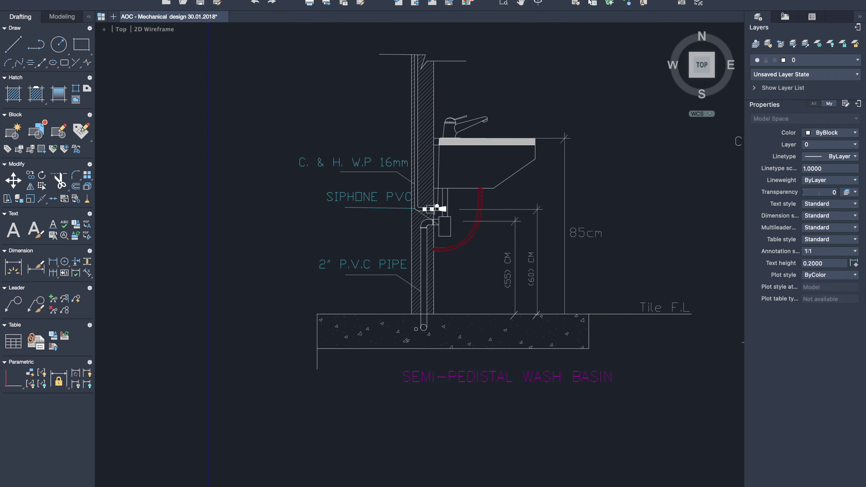
scroll(467, 121, down, 3)
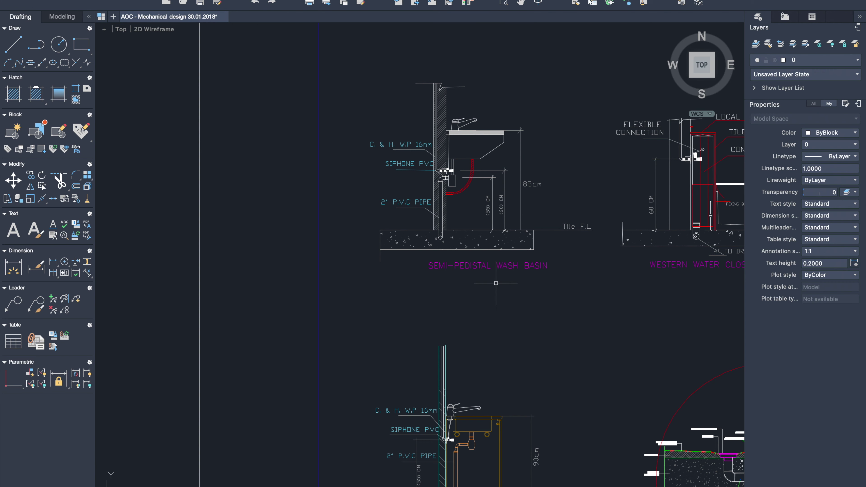
scroll(543, 185, up, 1)
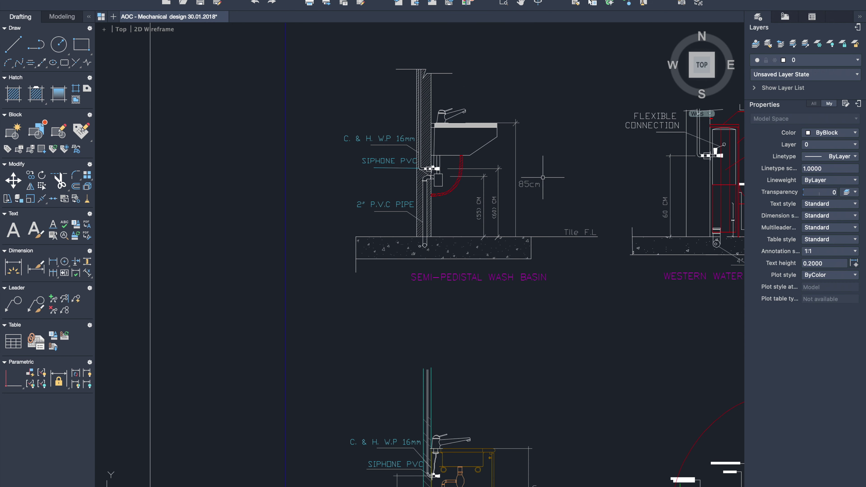
scroll(465, 159, up, 2)
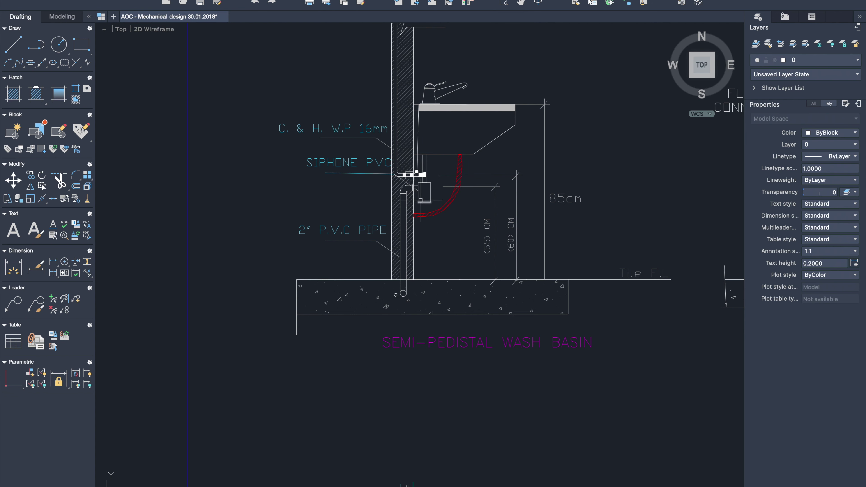
scroll(426, 204, up, 1)
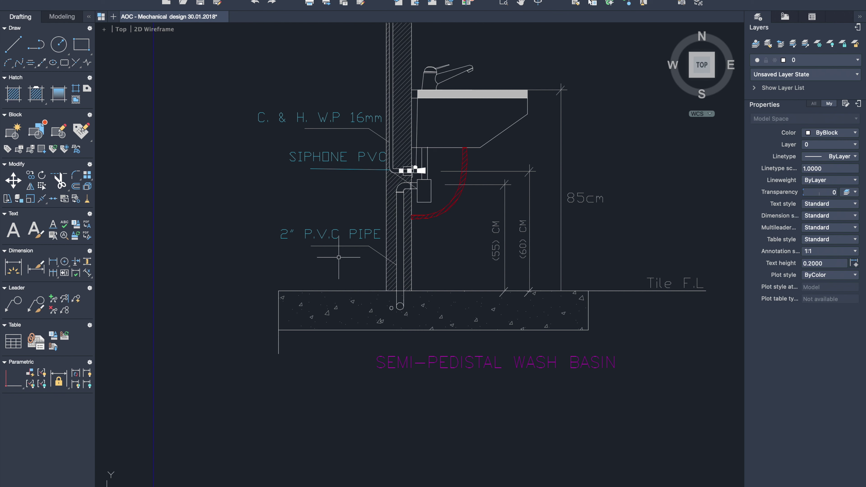
click(523, 92)
key(Escape)
- Zoom out to the Garages, Gym, Court and Details grid, then in on M37's manhole detail
scroll(323, 240, down, 1)
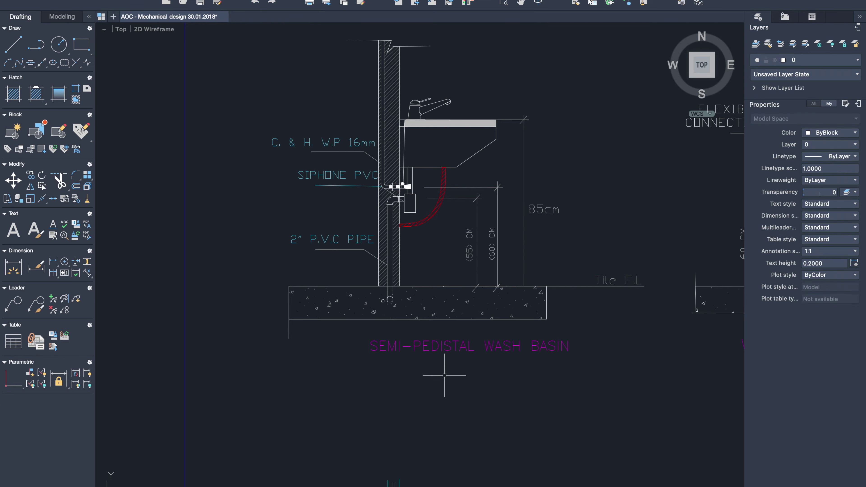
scroll(276, 270, down, 3)
scroll(277, 270, down, 2)
scroll(277, 270, down, 2)
scroll(278, 341, down, 2)
scroll(278, 341, down, 2)
scroll(278, 342, down, 2)
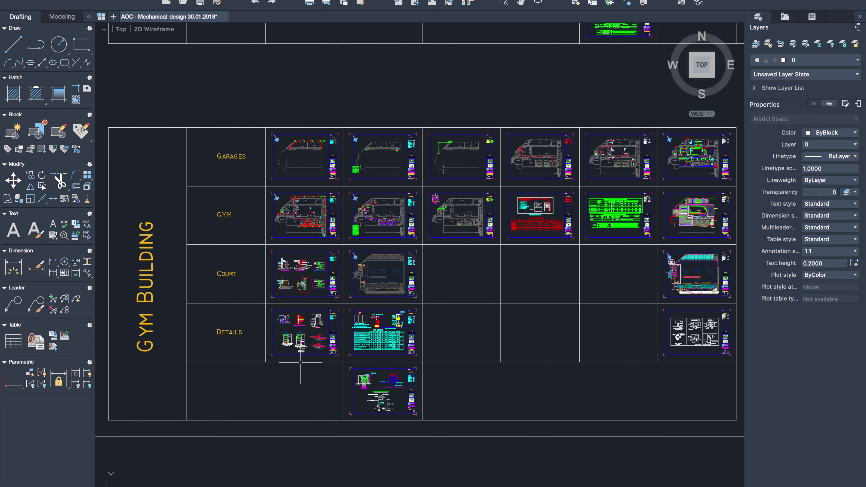
scroll(290, 342, up, 3)
scroll(276, 325, up, 3)
scroll(277, 324, up, 2)
scroll(278, 281, up, 2)
- Zoom into the manhole typical detail for depths over 120cm on sheet M37
scroll(277, 281, up, 1)
scroll(278, 281, up, 1)
scroll(277, 281, up, 1)
scroll(277, 281, up, 1)
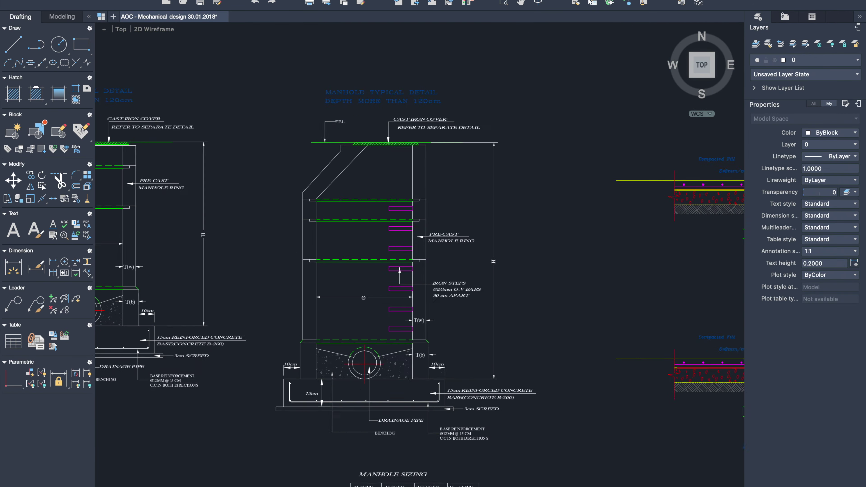
scroll(275, 253, up, 1)
scroll(275, 253, up, 1)
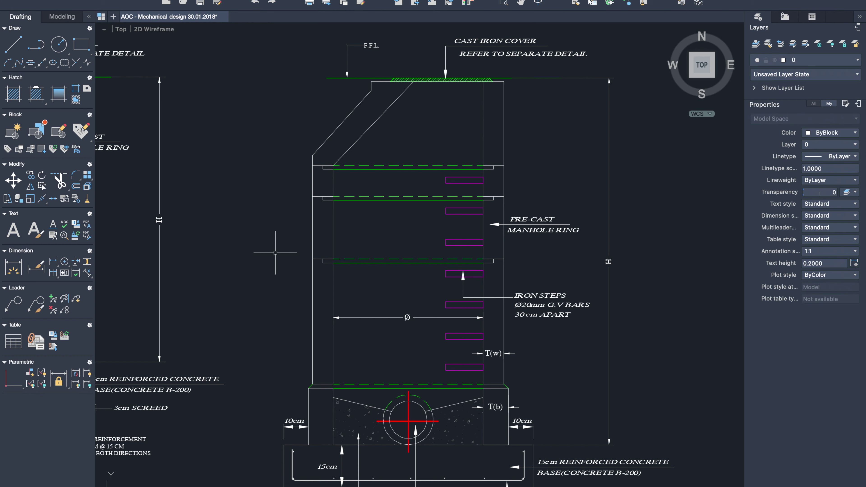
scroll(476, 31, up, 2)
scroll(481, 31, up, 1)
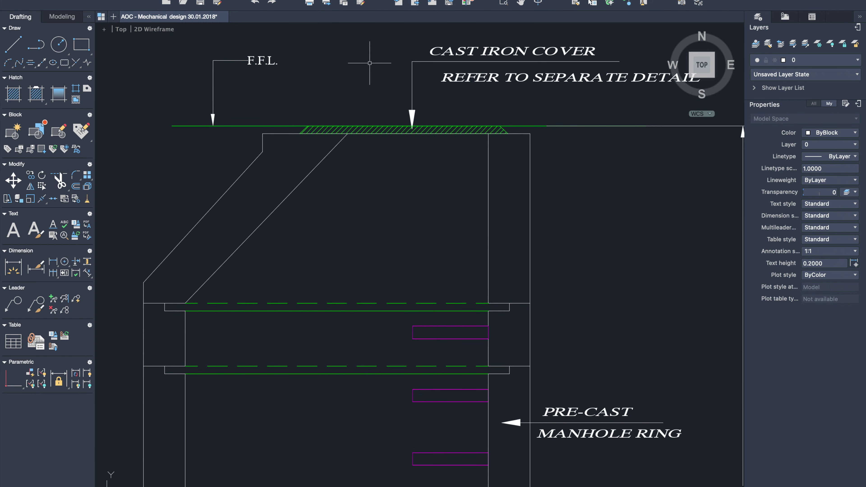
scroll(358, 59, down, 2)
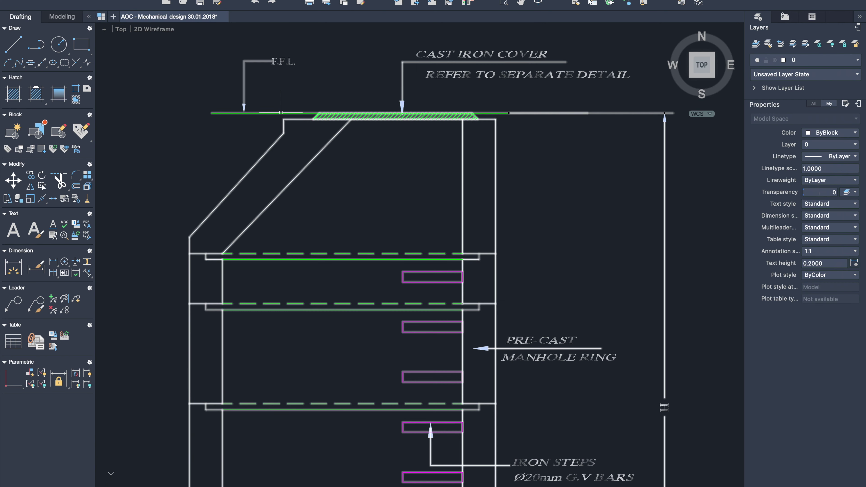
- Inspect the manhole cover and rings, then zoom out to the whole M37 details sheet
scroll(205, 127, down, 2)
scroll(204, 127, down, 1)
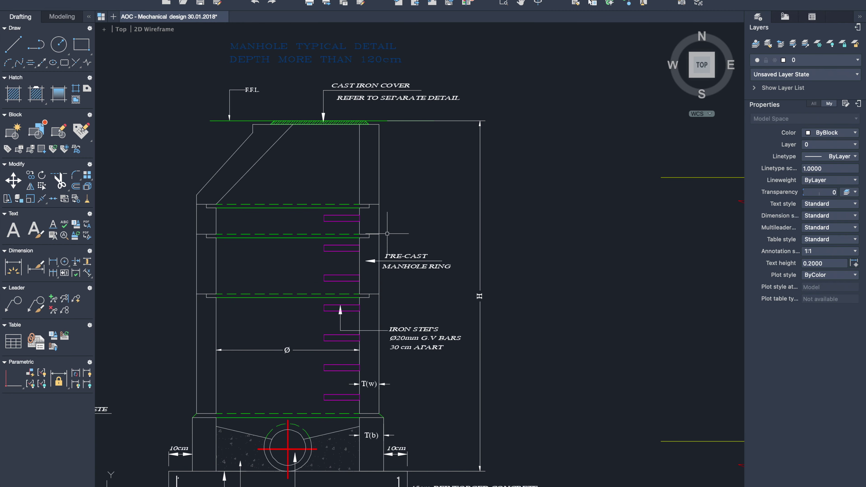
scroll(436, 292, up, 2)
scroll(469, 291, up, 1)
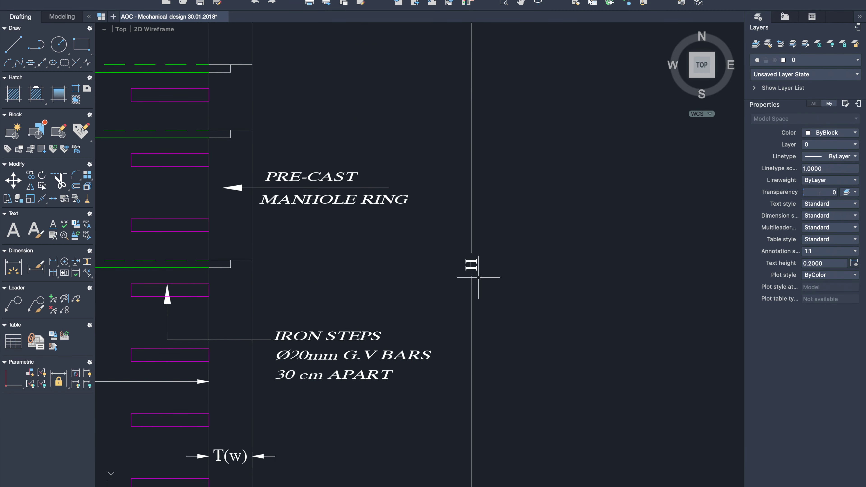
scroll(470, 271, down, 2)
scroll(470, 269, down, 3)
scroll(434, 275, up, 2)
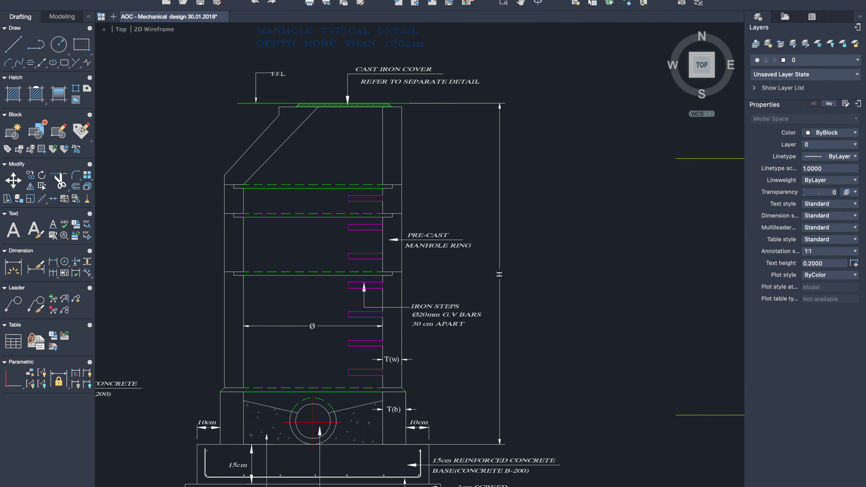
scroll(432, 274, up, 1)
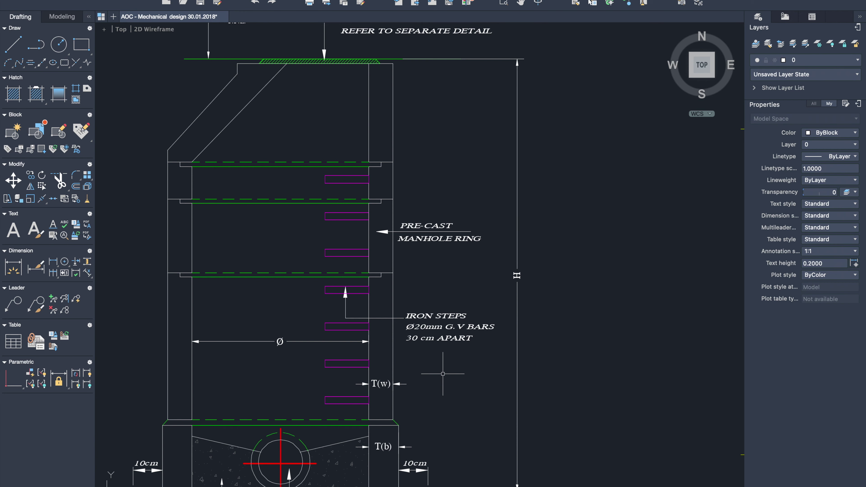
scroll(239, 359, up, 1)
scroll(256, 360, up, 1)
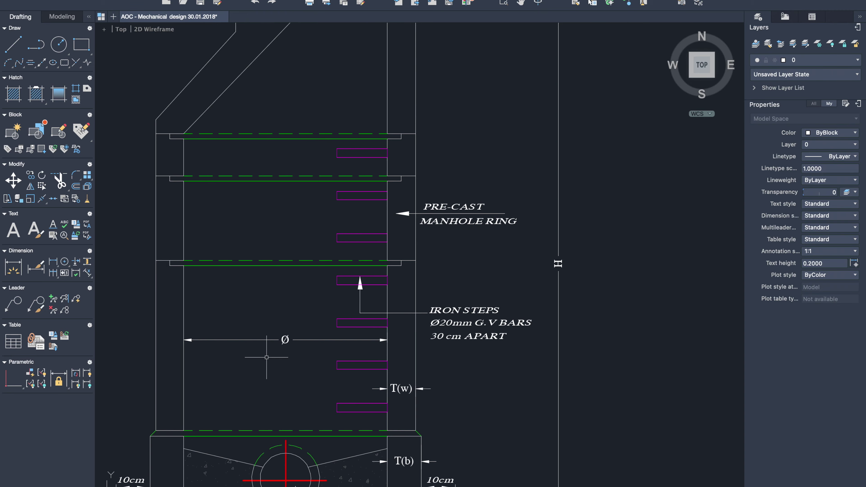
scroll(268, 357, down, 5)
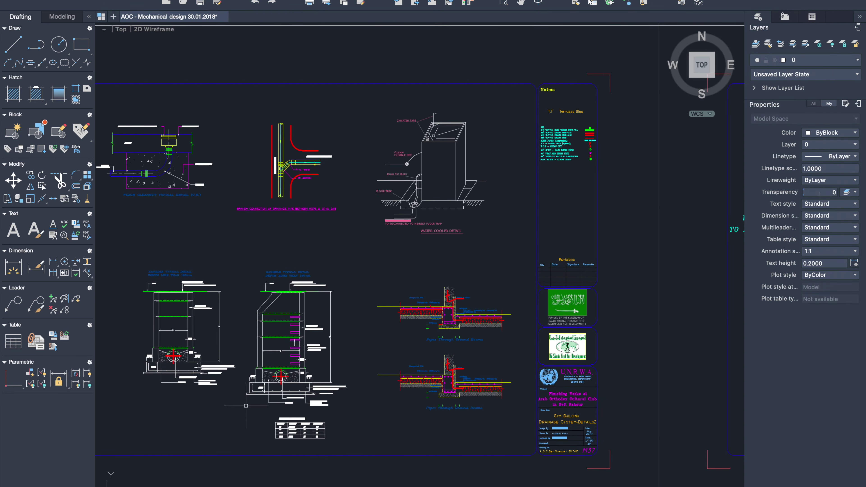
- Frame the manhole base section and the Manhole Sizing table of 60–120 cm diameters
scroll(241, 409, up, 3)
scroll(336, 329, up, 1)
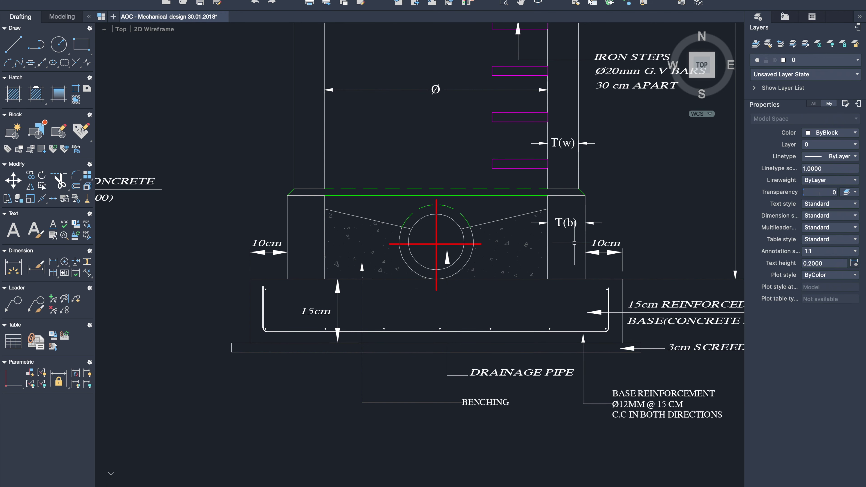
scroll(575, 243, up, 2)
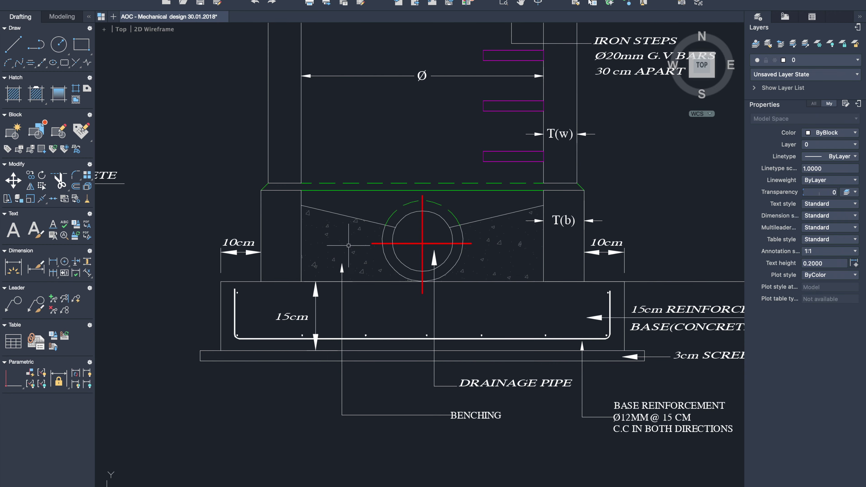
scroll(333, 275, down, 3)
scroll(333, 274, down, 1)
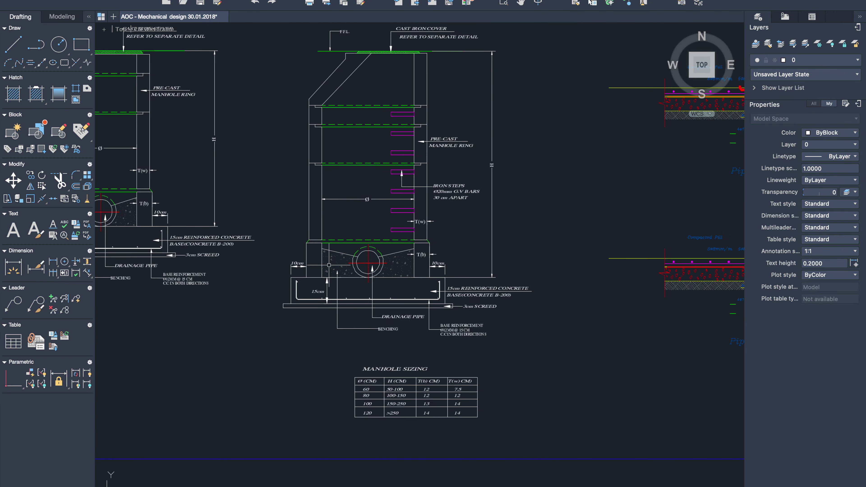
scroll(396, 443, up, 3)
scroll(353, 320, up, 2)
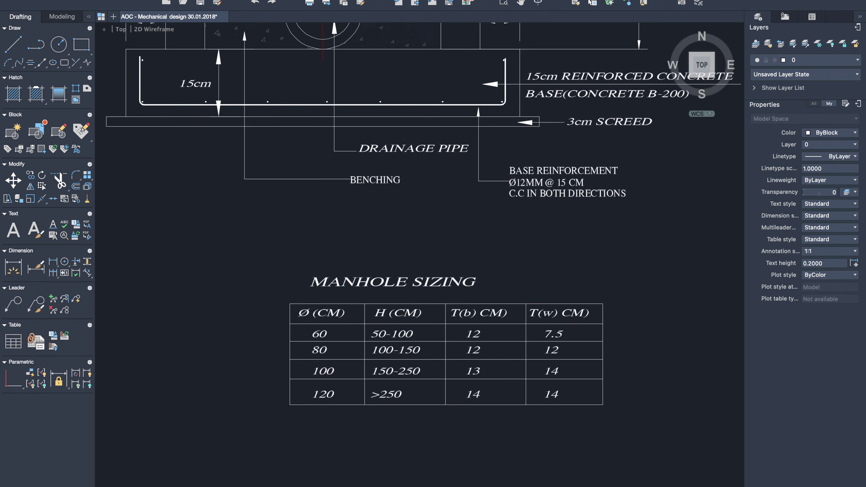
scroll(231, 319, down, 2)
scroll(232, 319, down, 1)
scroll(229, 320, up, 2)
scroll(267, 319, up, 1)
scroll(326, 312, up, 1)
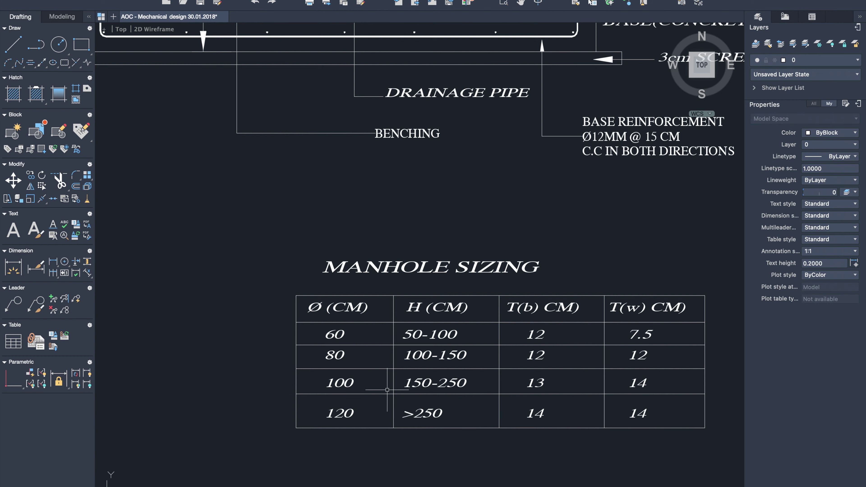
scroll(389, 391, down, 4)
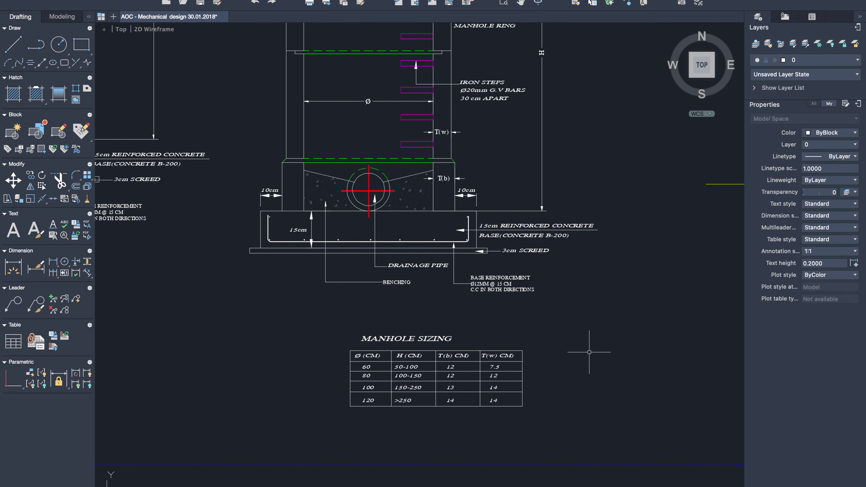
scroll(589, 352, down, 4)
scroll(589, 352, down, 4)
scroll(589, 352, down, 2)
scroll(589, 353, down, 2)
scroll(589, 352, down, 2)
scroll(589, 352, down, 2)
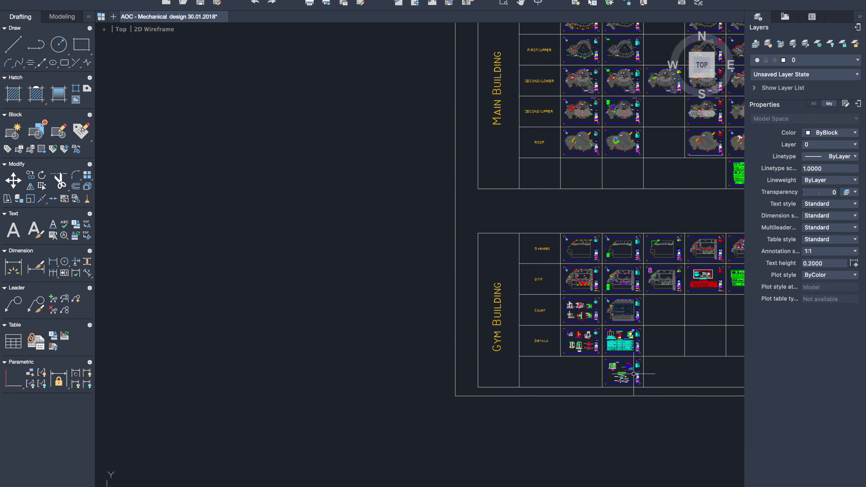
scroll(632, 375, up, 5)
scroll(638, 377, up, 2)
scroll(645, 380, up, 1)
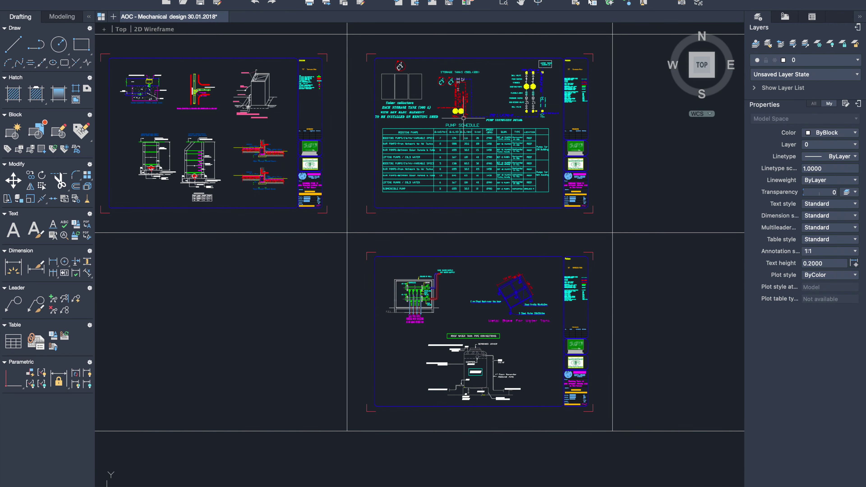
scroll(464, 118, up, 2)
scroll(464, 118, up, 1)
scroll(464, 118, up, 1)
scroll(464, 118, up, 2)
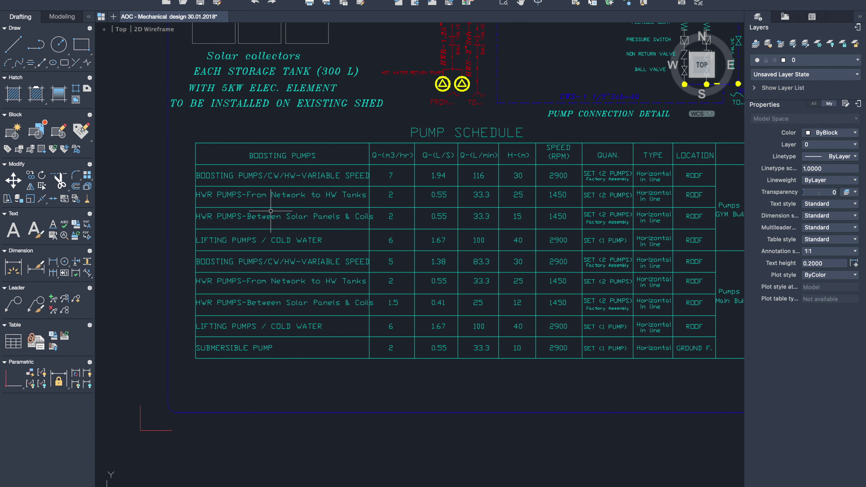
scroll(255, 244, down, 1)
scroll(255, 244, down, 4)
scroll(255, 245, down, 3)
scroll(255, 244, down, 2)
scroll(256, 245, down, 4)
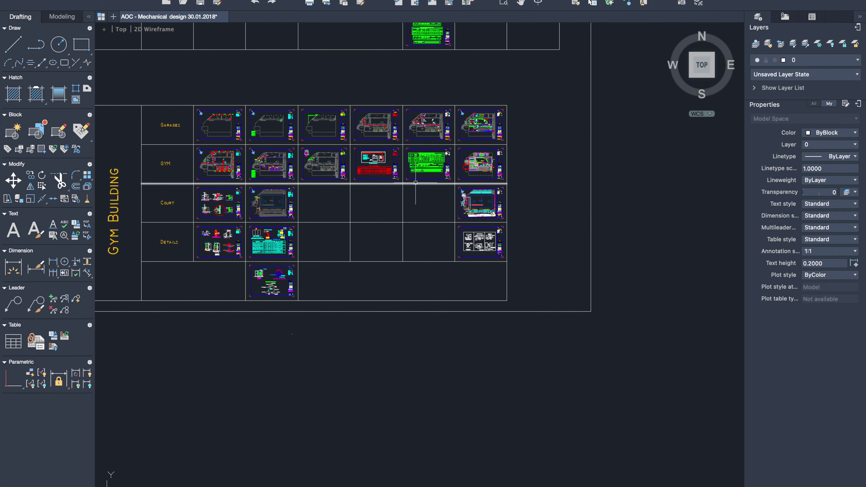
scroll(416, 166, up, 4)
- Zoom into the Gym Building's VRF equipment schedule sheet
scroll(510, 164, up, 4)
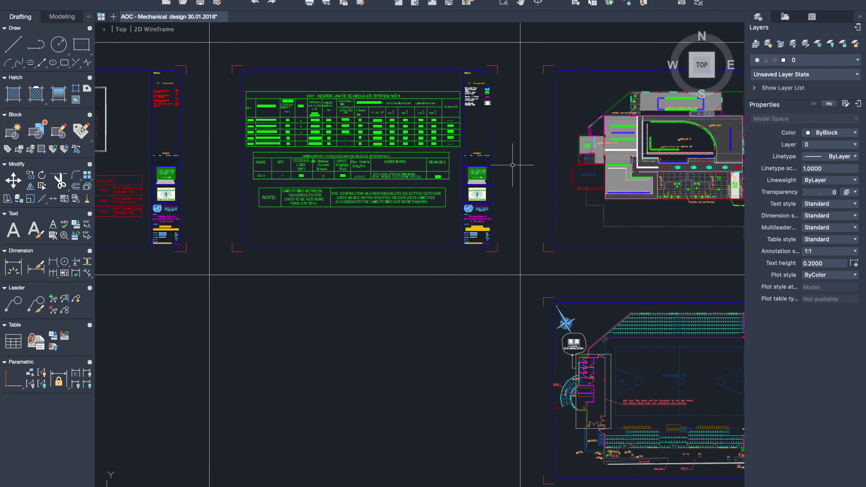
scroll(301, 117, up, 2)
scroll(300, 117, up, 2)
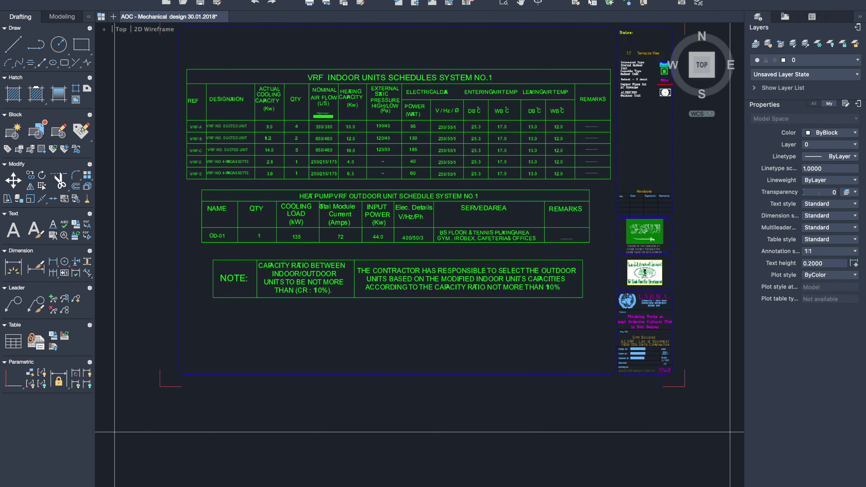
scroll(247, 139, up, 1)
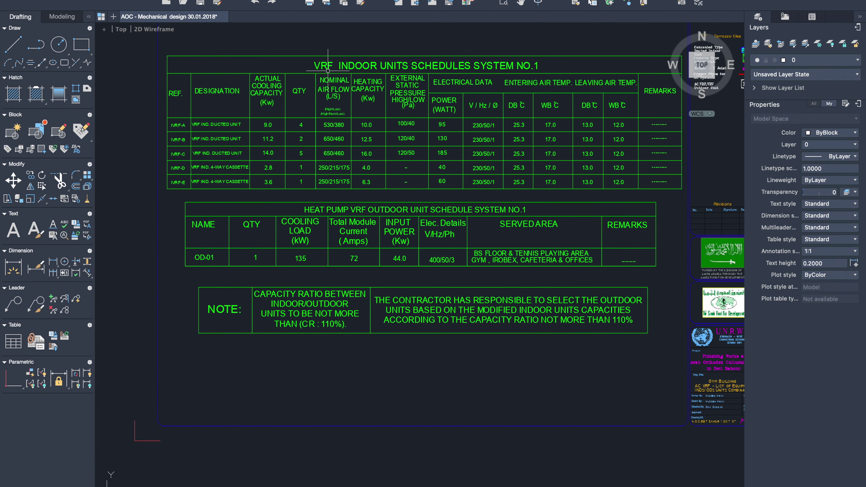
- Collapse the Layers/Properties palette and frame the indoor units and OD-01 outdoor unit schedules
click(859, 19)
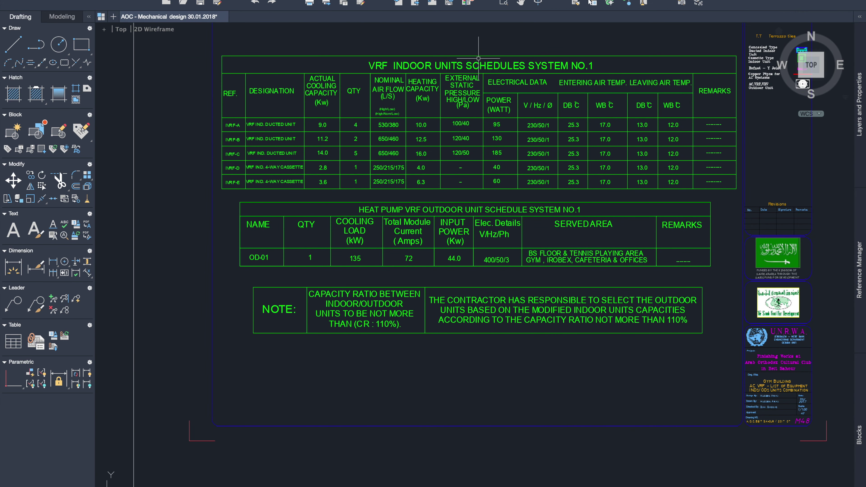
scroll(478, 59, up, 1)
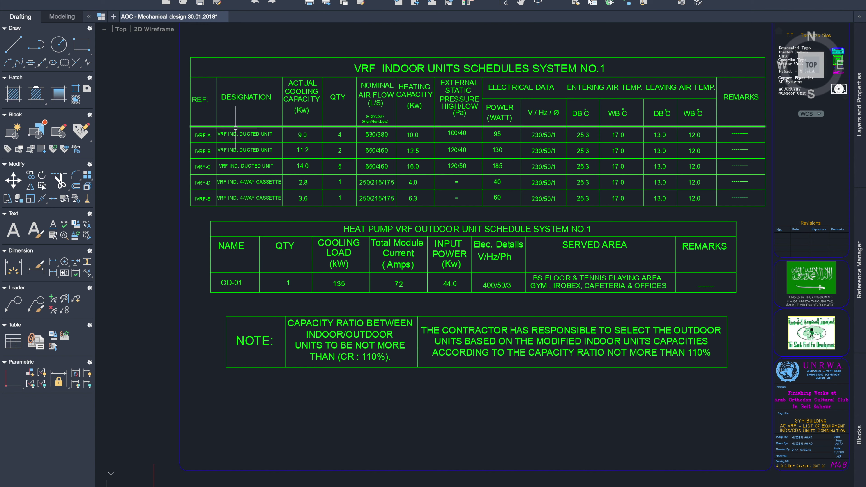
scroll(193, 129, up, 2)
scroll(191, 133, up, 2)
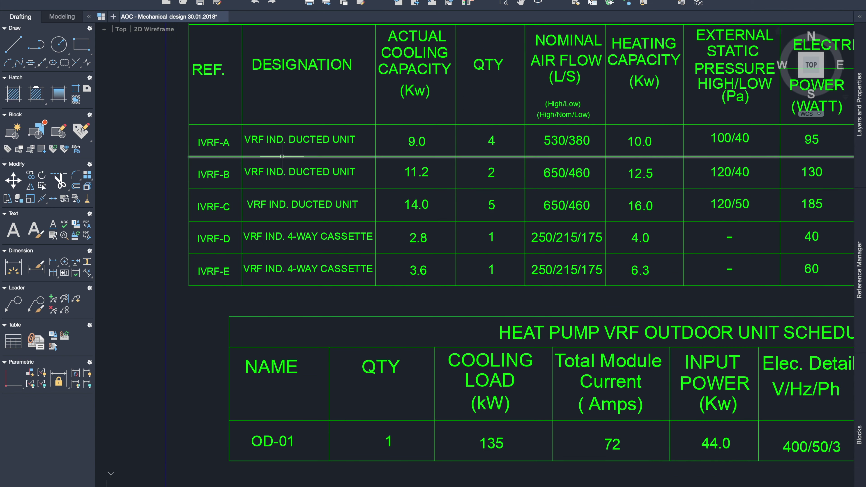
scroll(250, 155, down, 1)
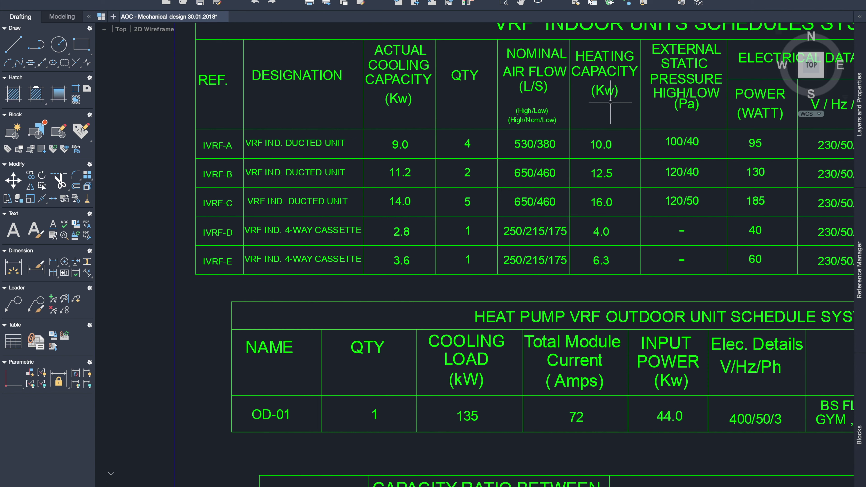
scroll(374, 189, down, 4)
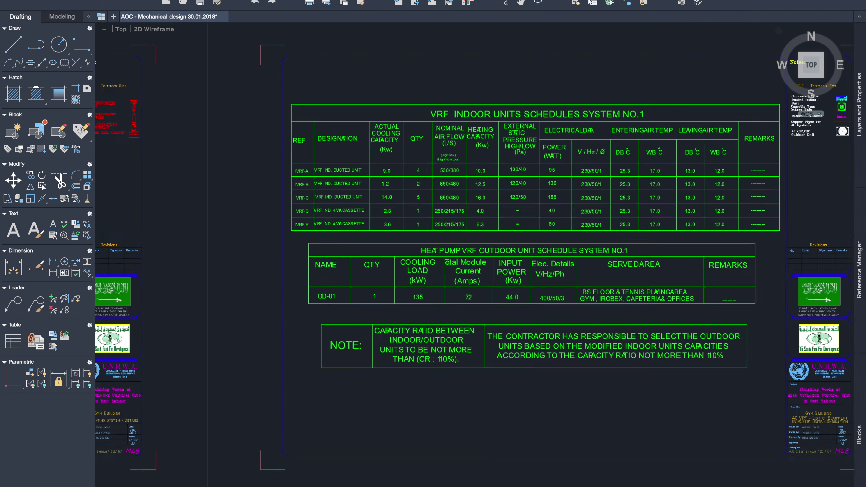
scroll(462, 168, up, 3)
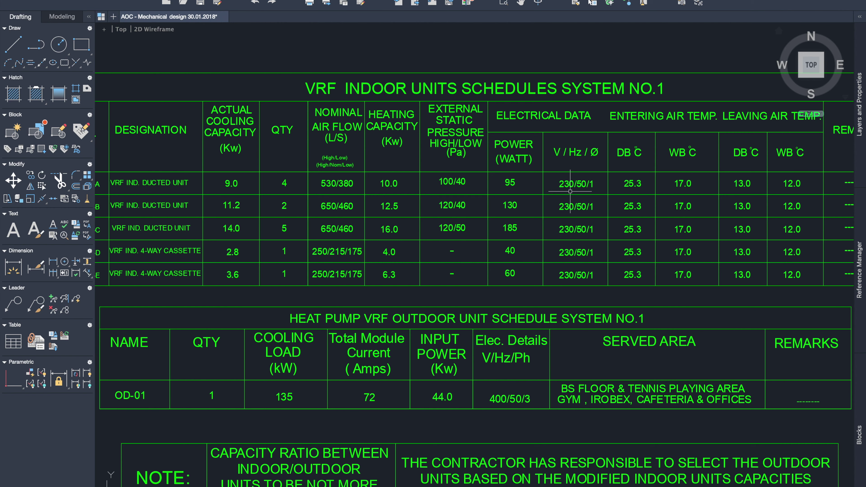
scroll(570, 191, up, 3)
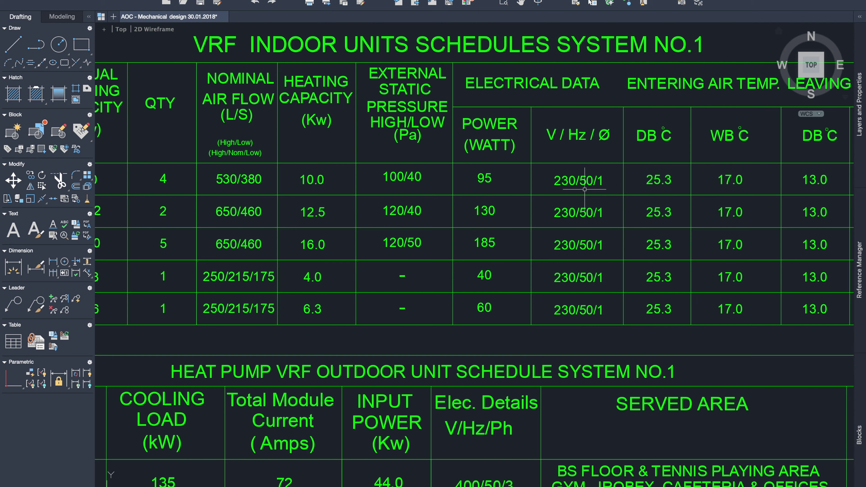
scroll(556, 194, down, 3)
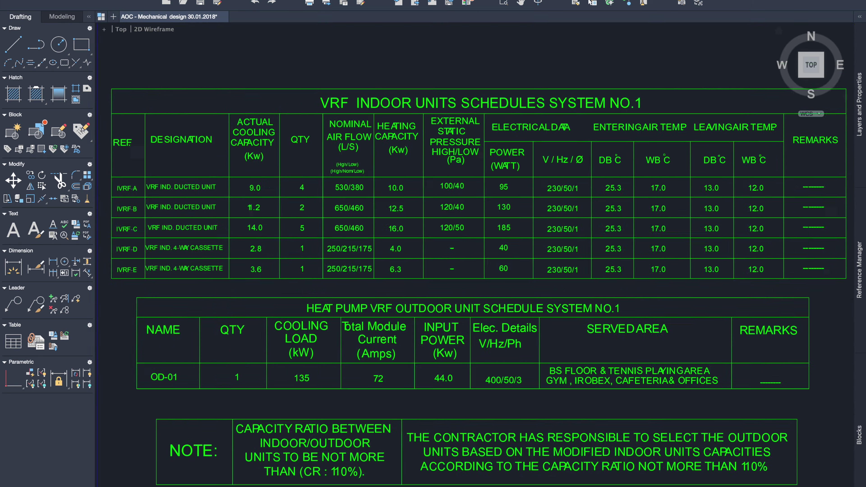
scroll(477, 170, up, 2)
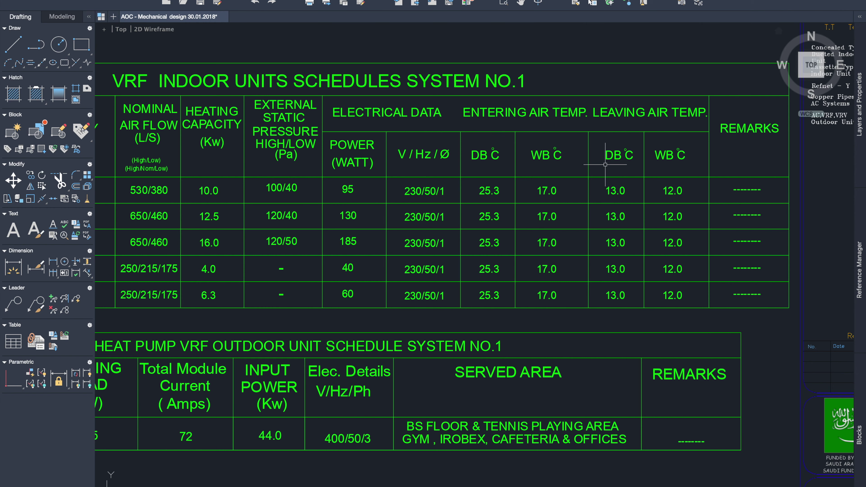
scroll(605, 164, down, 1)
scroll(605, 164, down, 1)
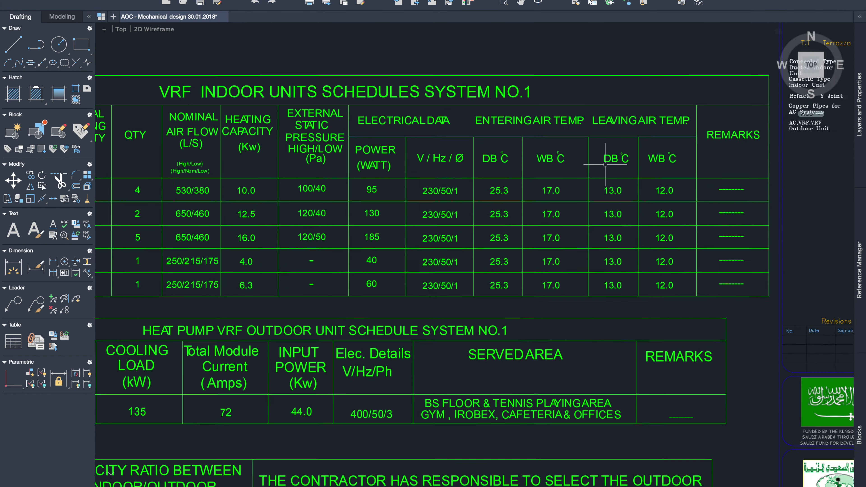
scroll(606, 165, down, 1)
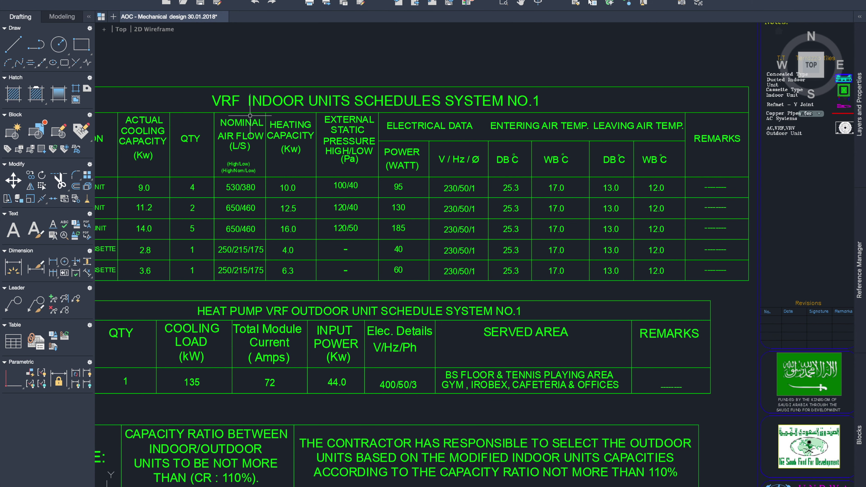
scroll(262, 101, down, 3)
scroll(232, 120, down, 1)
scroll(196, 184, up, 3)
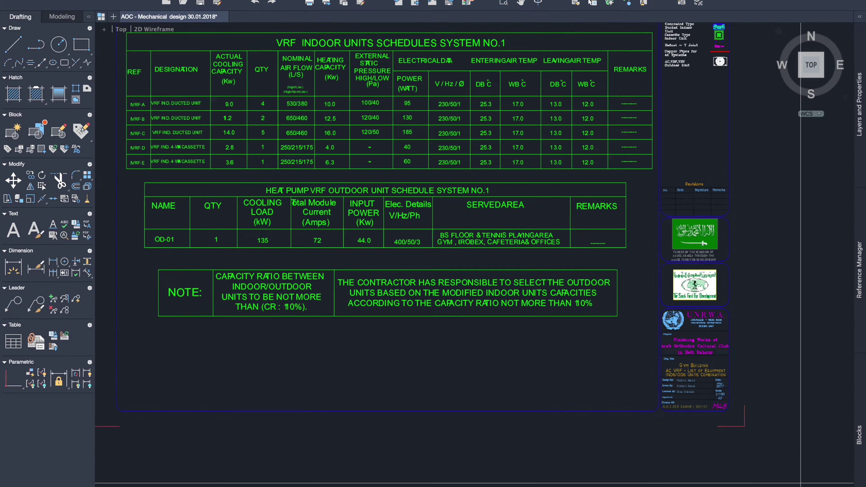
scroll(196, 183, up, 1)
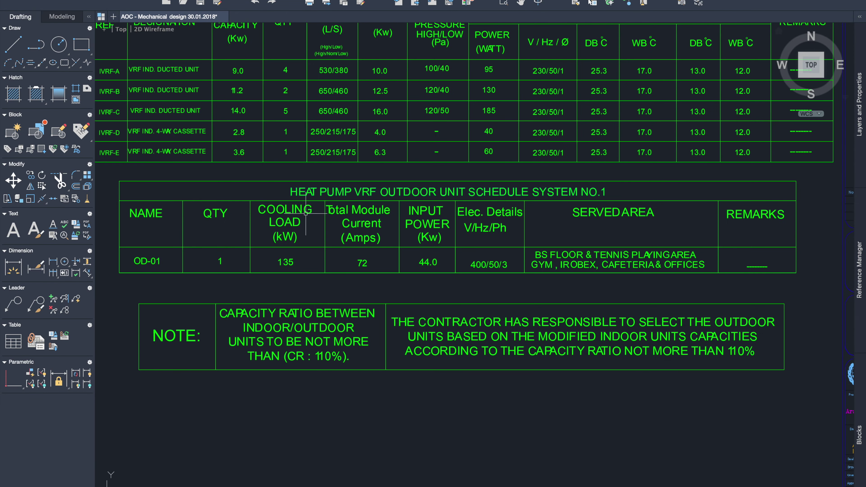
scroll(140, 269, up, 1)
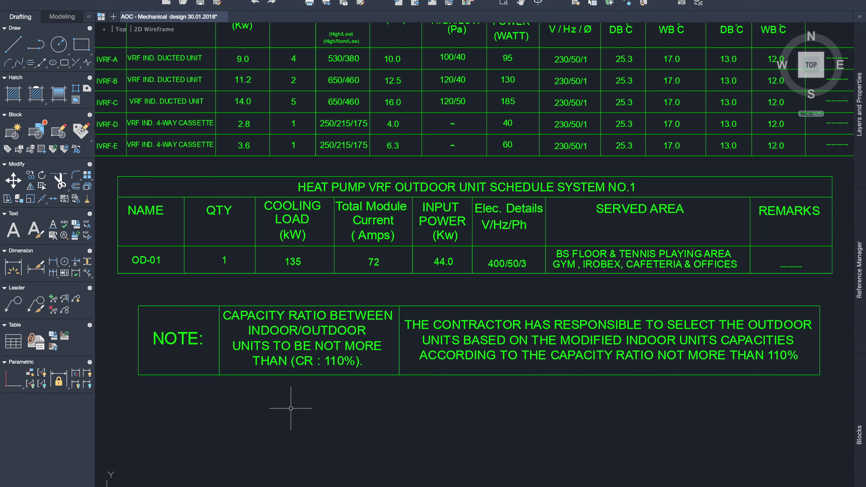
- Zoom out from the schedule tables to the full sheet index, then in slightly on the Main and Gym Building rows
scroll(291, 408, down, 4)
scroll(291, 408, down, 2)
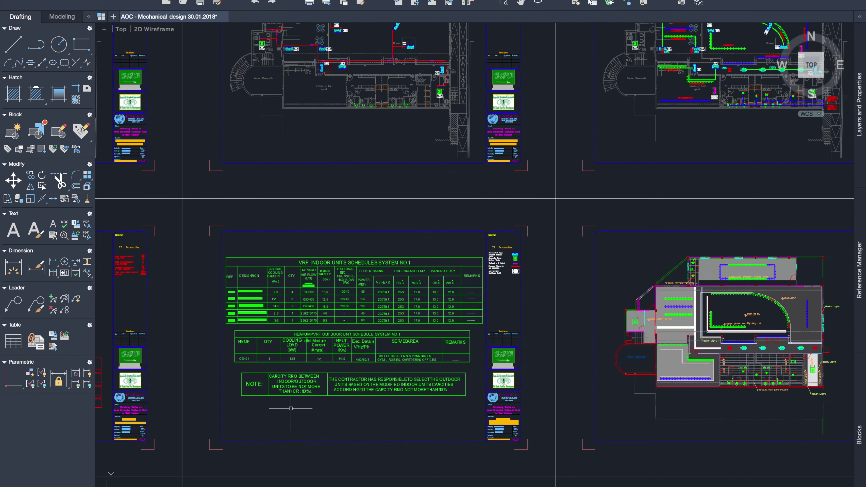
scroll(291, 408, down, 3)
scroll(291, 408, down, 1)
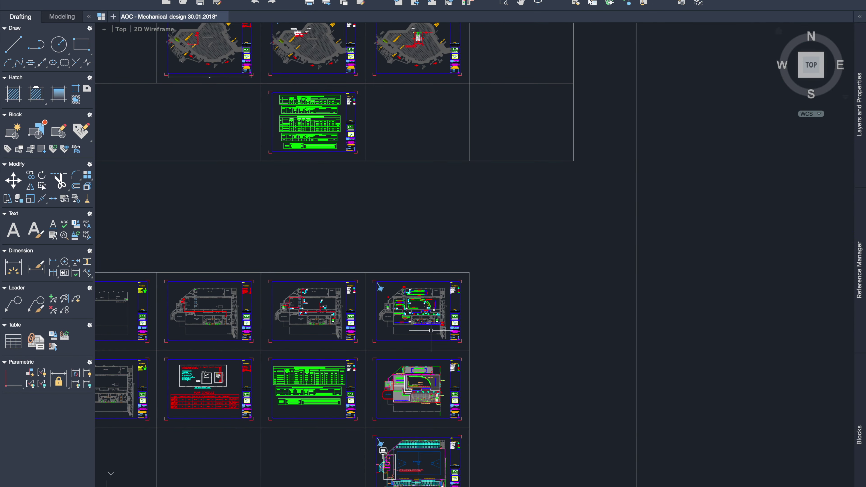
scroll(291, 408, down, 2)
scroll(291, 408, down, 2)
scroll(291, 408, down, 1)
scroll(291, 408, down, 1)
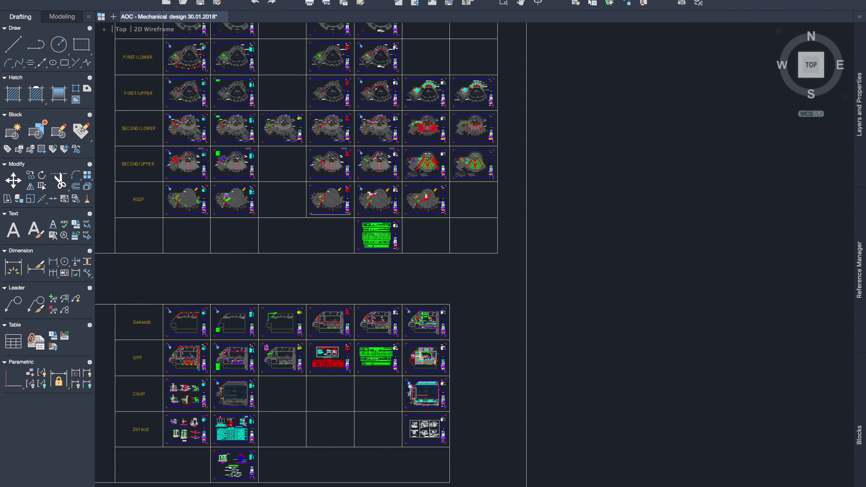
scroll(291, 408, down, 2)
scroll(291, 408, down, 1)
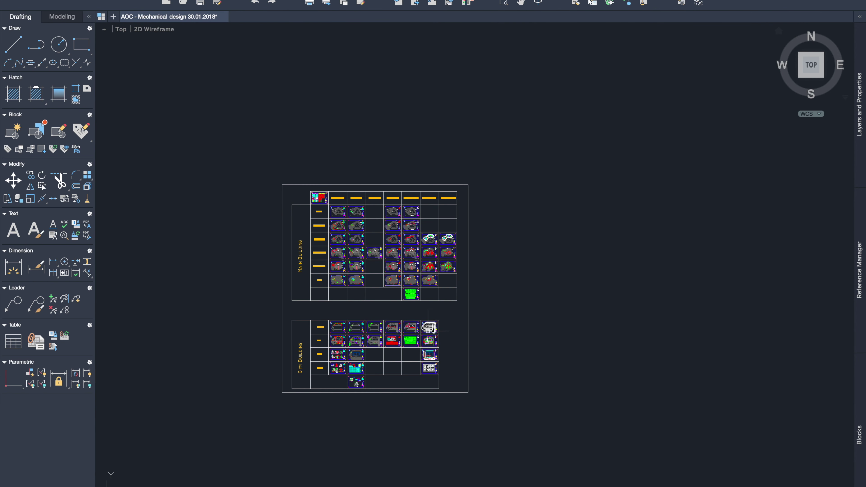
scroll(277, 389, up, 1)
scroll(257, 383, up, 1)
scroll(258, 383, up, 3)
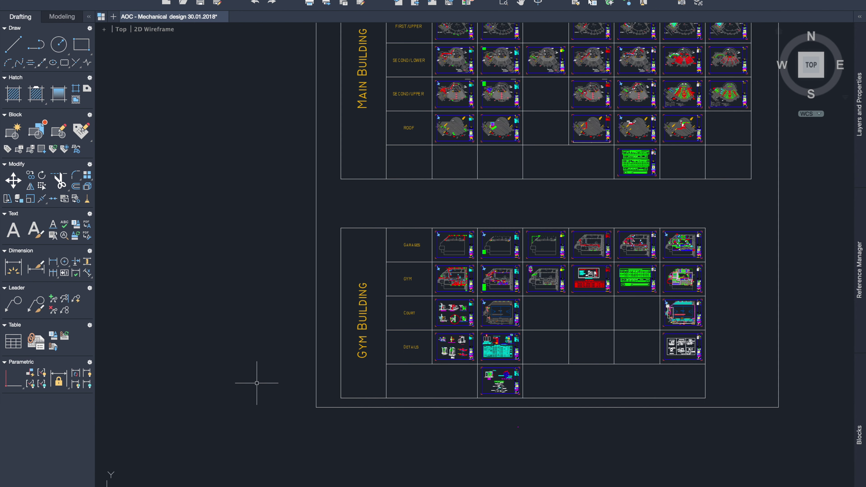